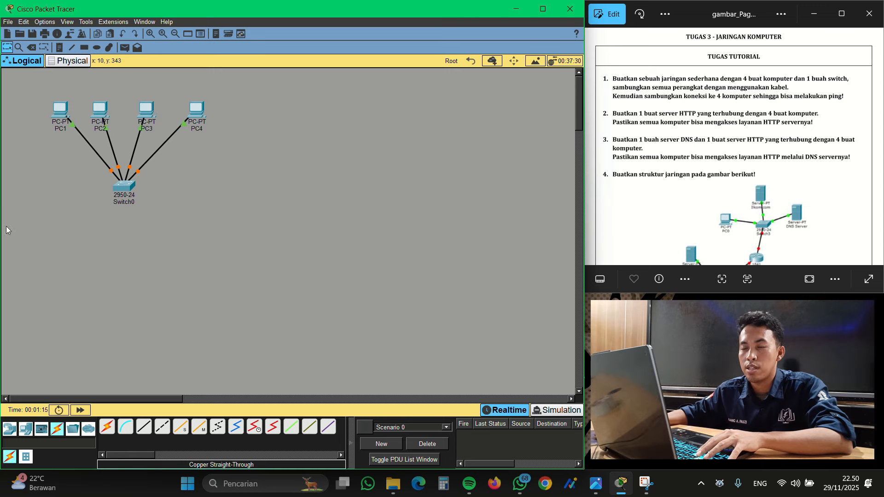
- Configure PC1 with the static IPv4 address 192.168.1.1 and subnet mask 255.255.255.0
click(53, 112)
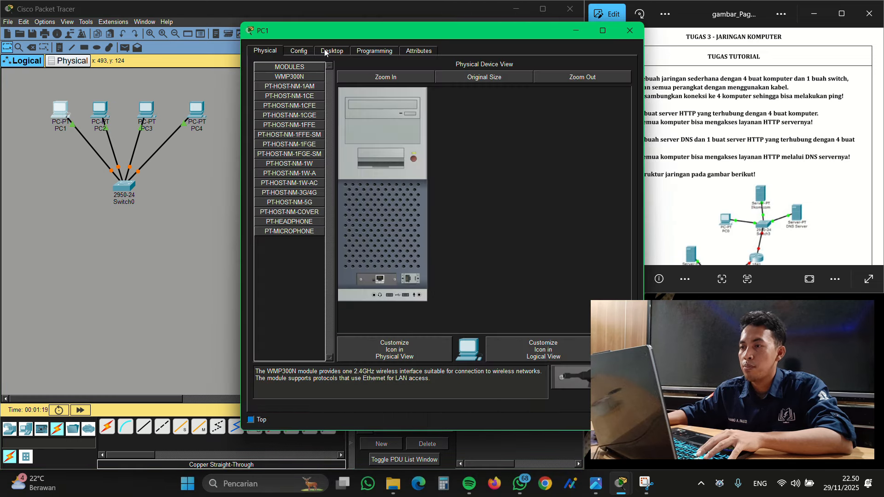
click(325, 52)
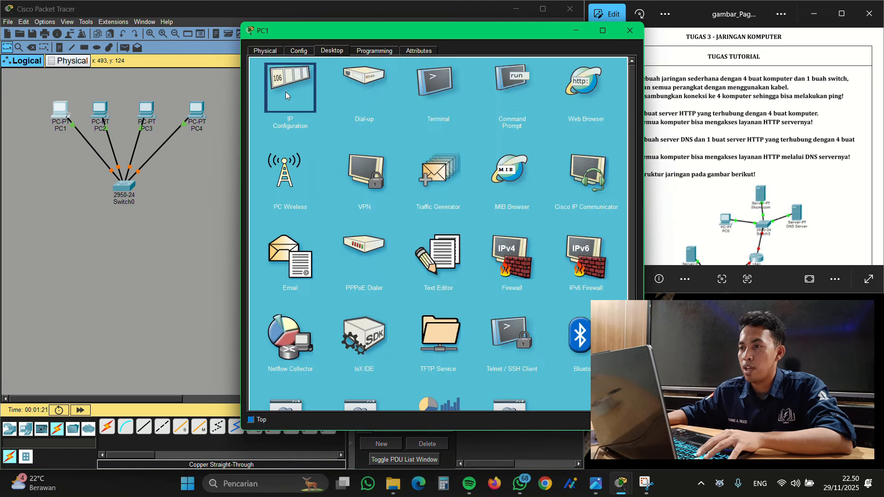
click(286, 92)
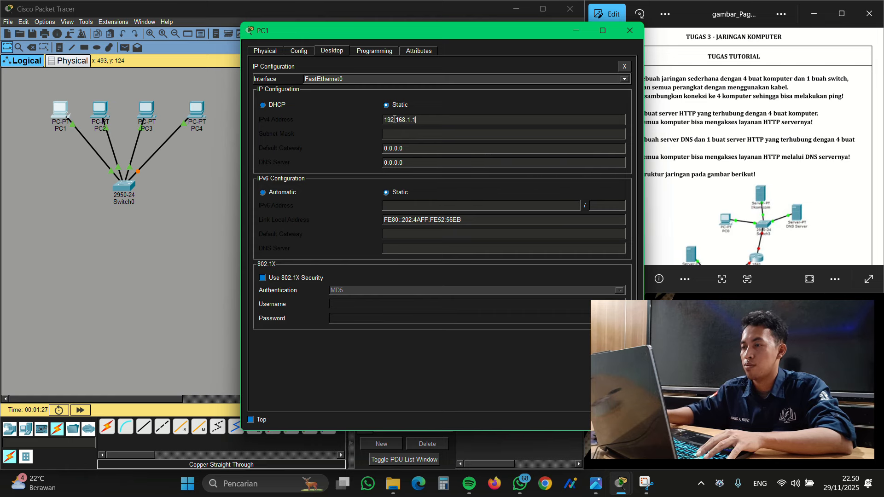
key(Tab)
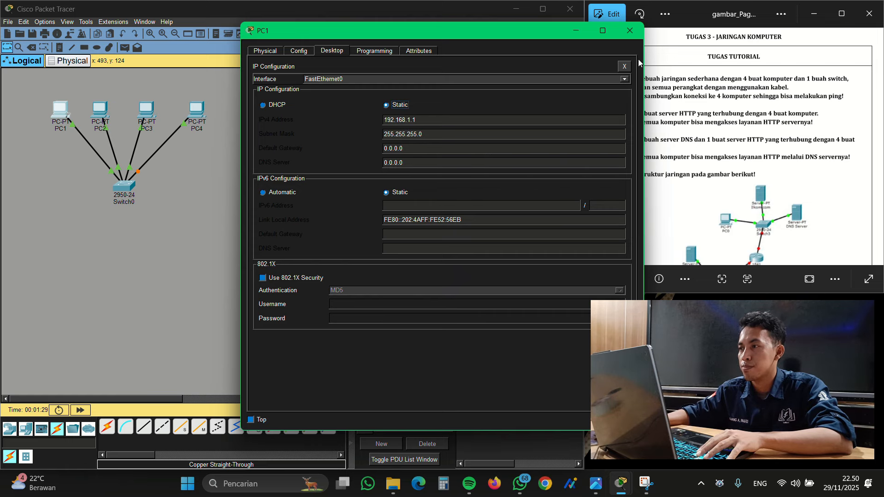
click(631, 31)
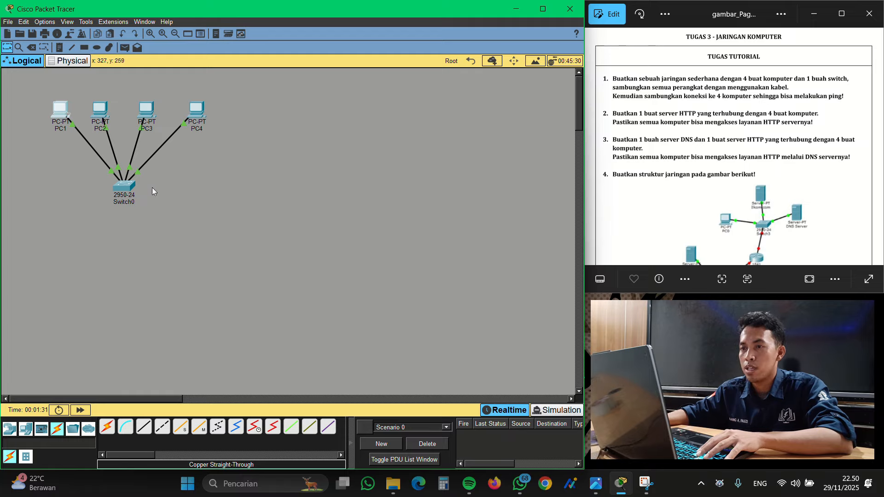
- Assign the static IPv4 address 192.168.1.2 to PC2 in its IP configuration
click(101, 115)
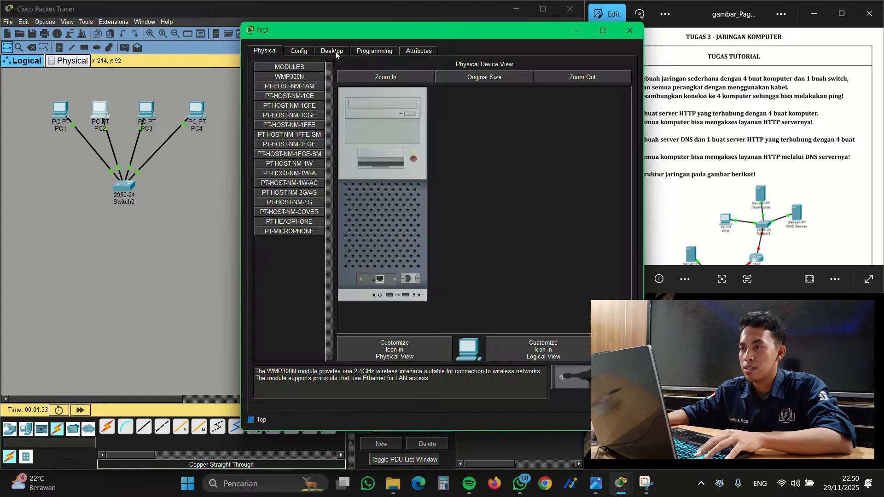
click(332, 50)
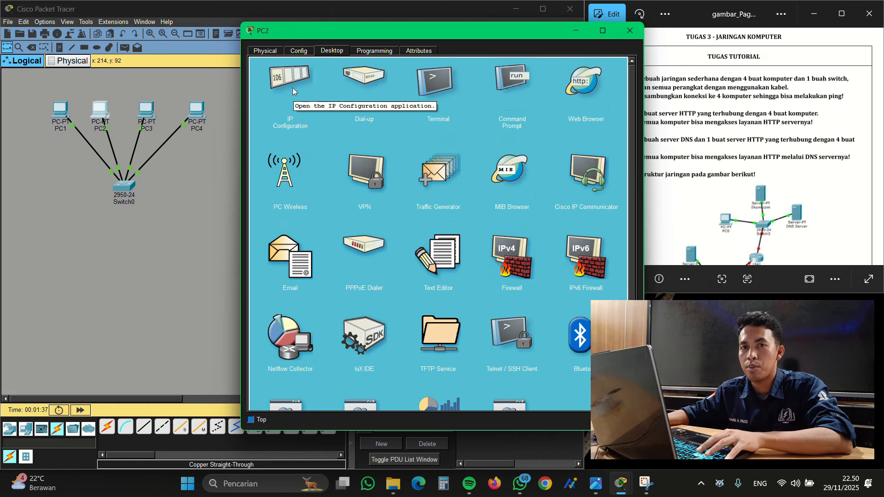
click(292, 87)
click(393, 119)
text(192.168.1.2)
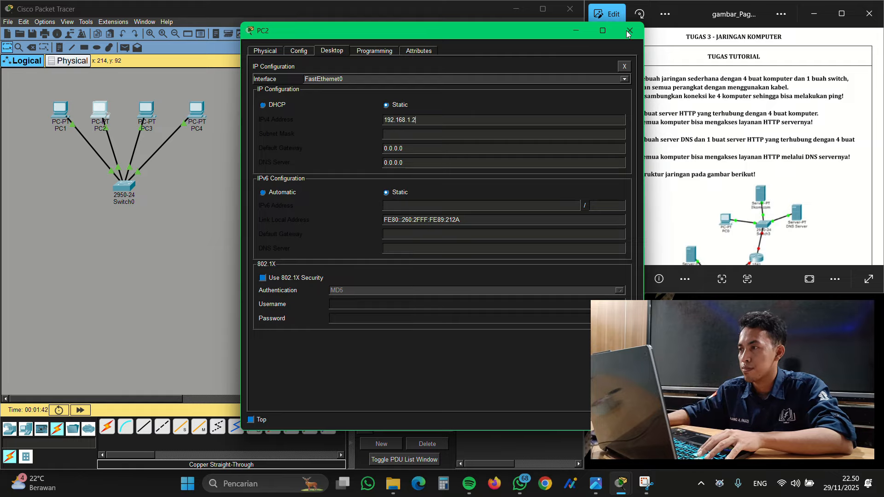
- Assign the static IPv4 address 192.168.1.3 to PC3 in its IP configuration
click(147, 111)
click(332, 50)
click(290, 85)
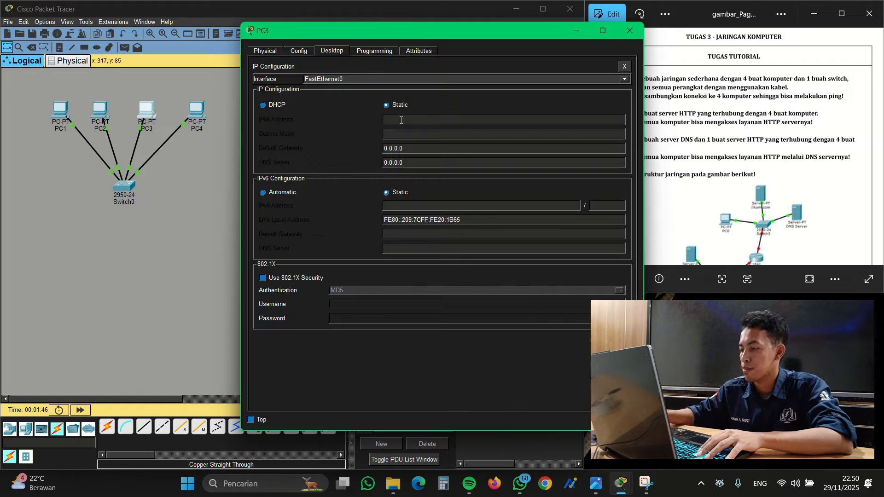
click(394, 120)
text(192.168.1.3)
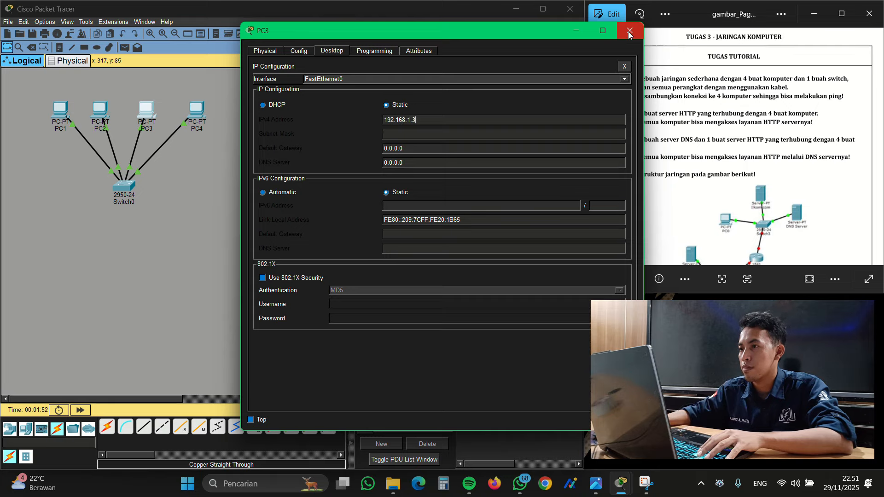
click(630, 31)
- Assign the static IPv4 address 192.168.1.4 to PC4 in its IP configuration
click(196, 110)
click(332, 50)
click(290, 85)
click(398, 120)
text(192.168.1.4)
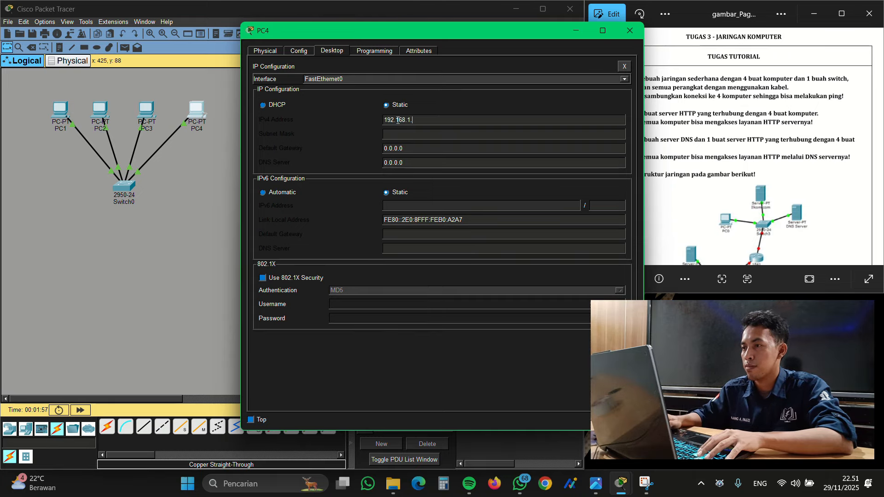
click(630, 30)
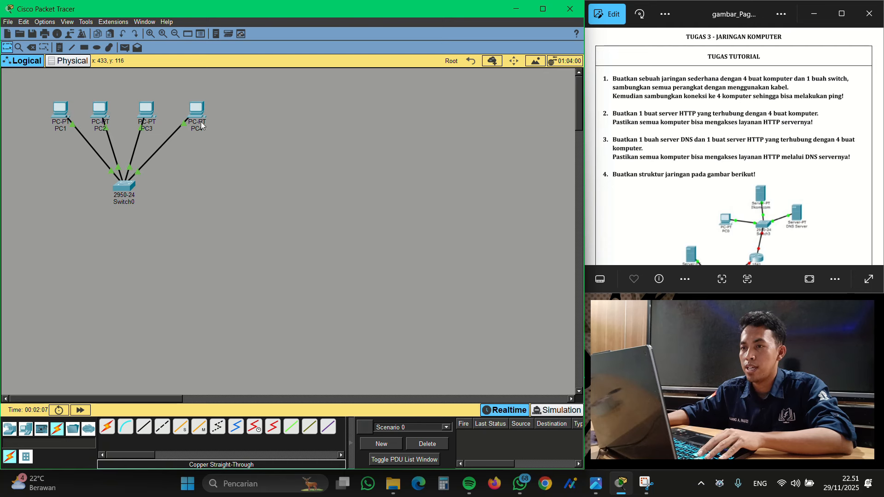
- Test the connection from PC1 to PC2 by pinging 192.168.1.2 in PC1's command prompt
click(61, 115)
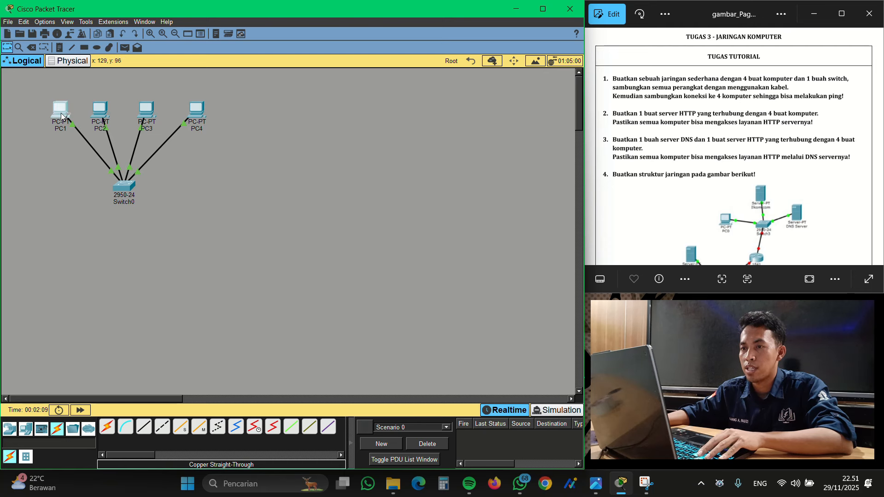
click(510, 84)
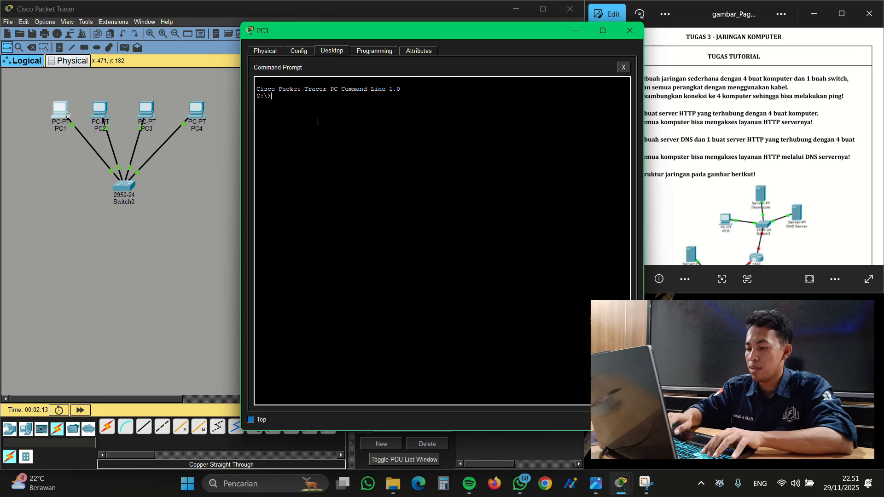
text(PING)
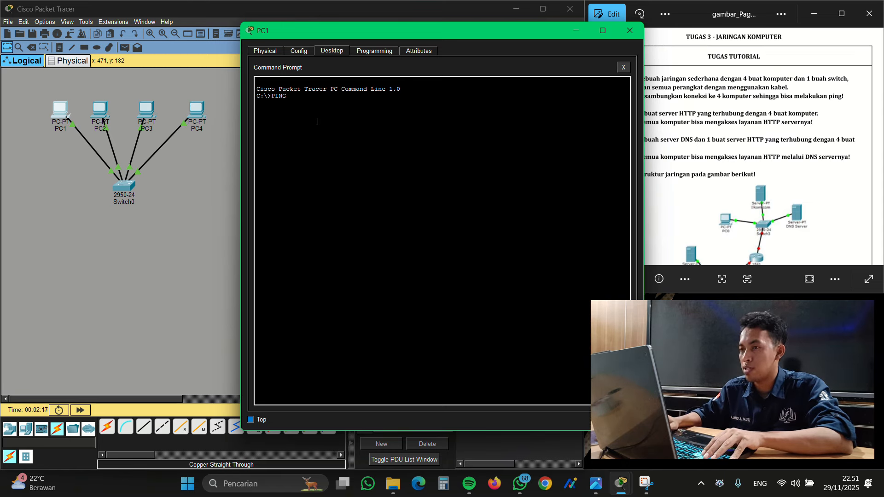
text( 192.168.1.2)
key(Return)
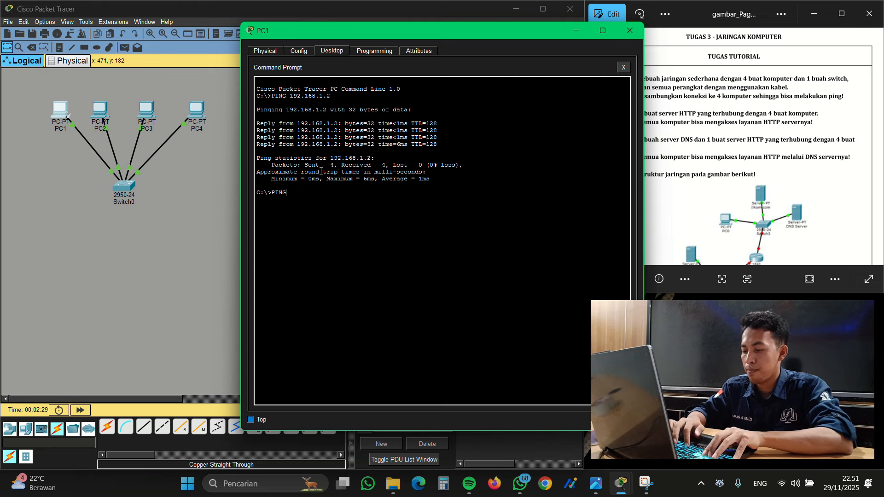
- Ping PC3 at 192.168.1.3 from PC1's command prompt
text(PING 192.168.1.)
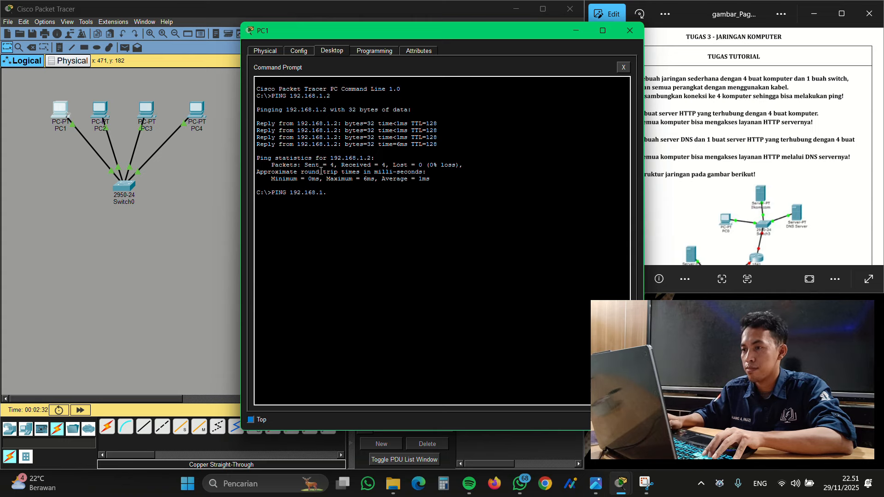
text(3)
key(Return)
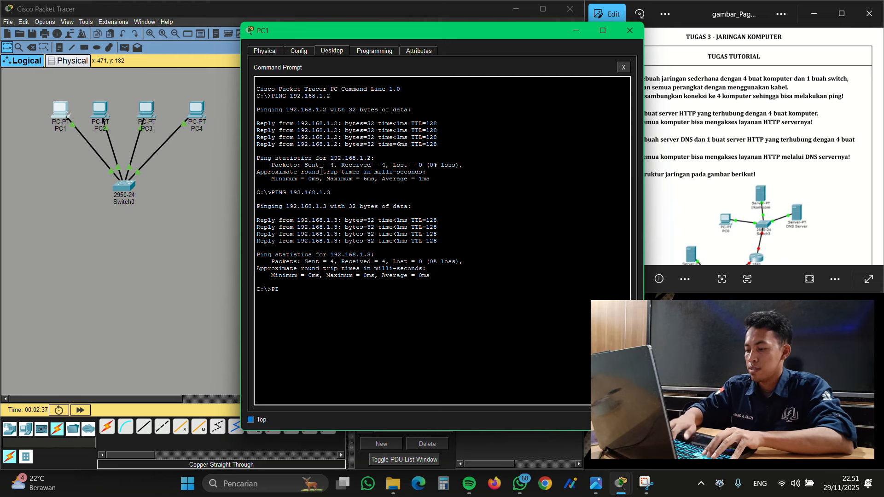
- Ping PC4 at 192.168.1.4 from PC1's command prompt, then close PC1's window
text(PING 192)
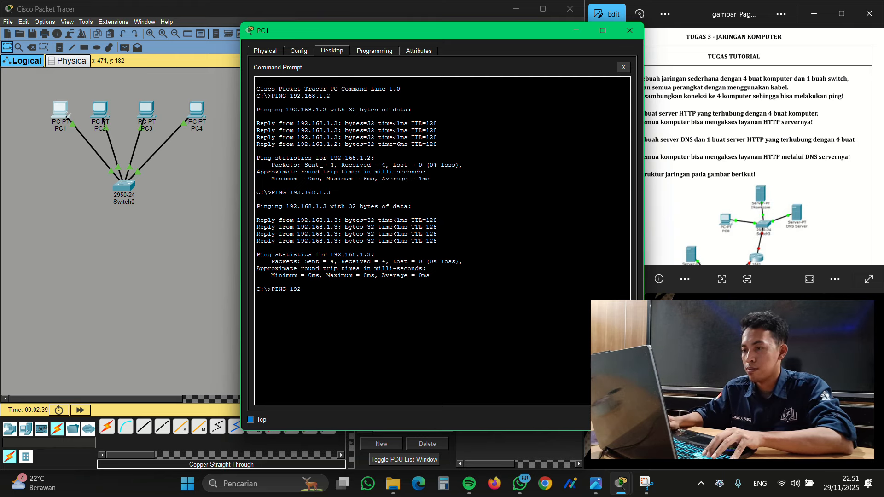
key(Return)
text(PING 192.16)
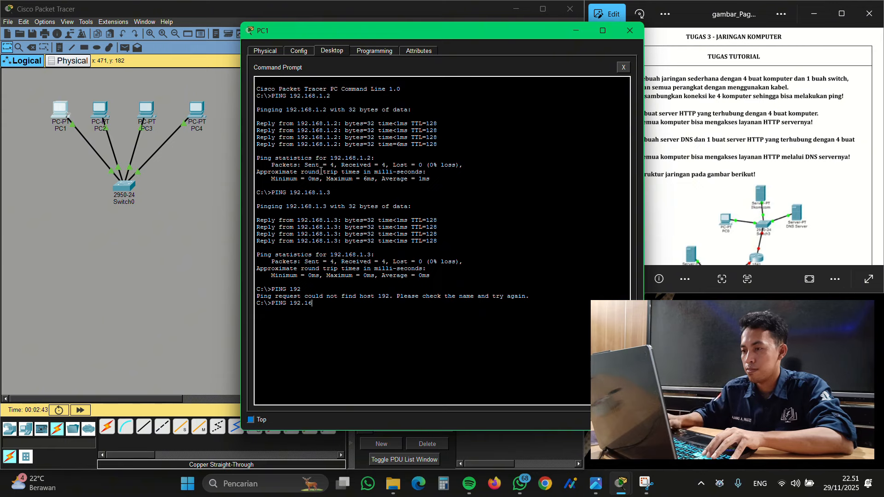
text(8.1.4)
key(Return)
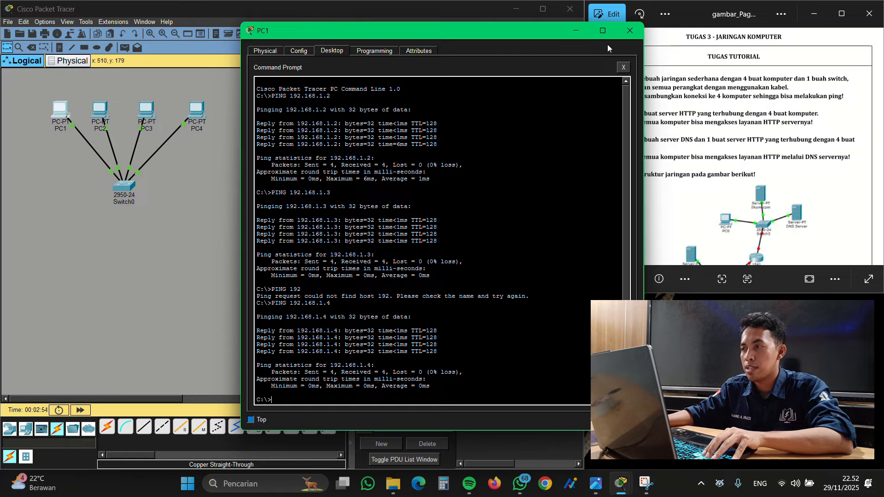
click(630, 31)
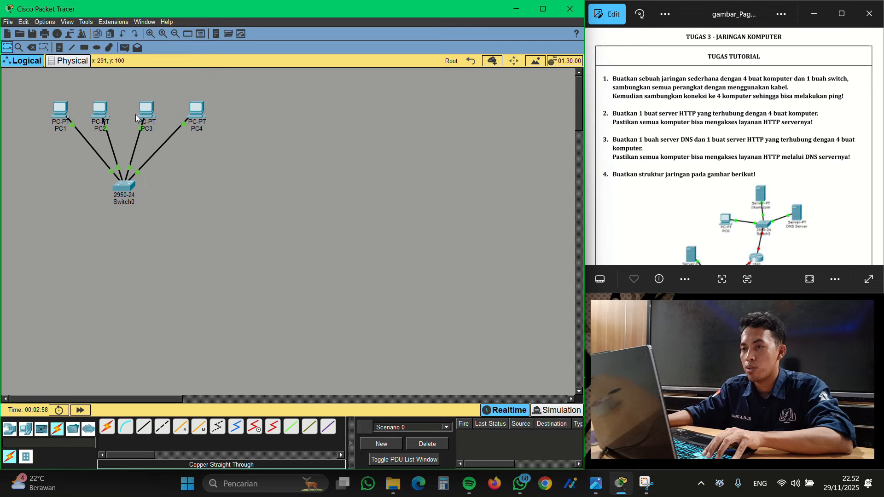
- Test the connection from PC2 to PC3 by pinging 192.168.1.3 in PC2's command prompt
double_click(100, 110)
click(509, 83)
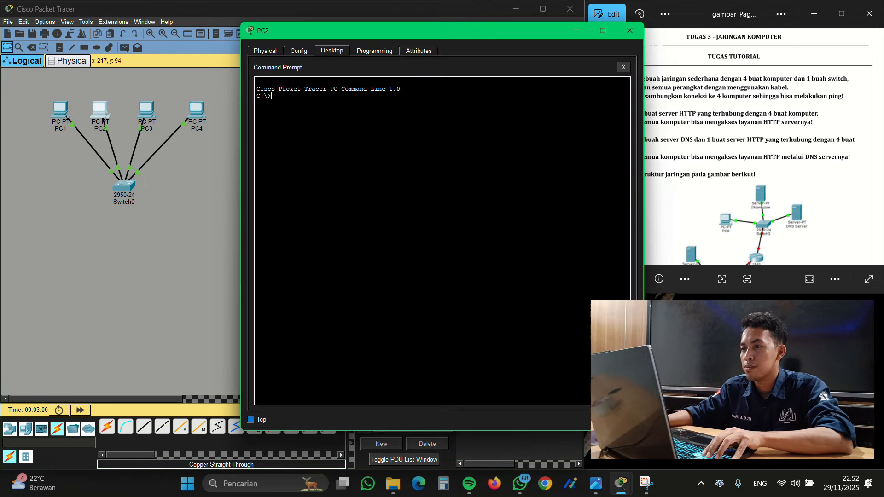
text(PING 192.16)
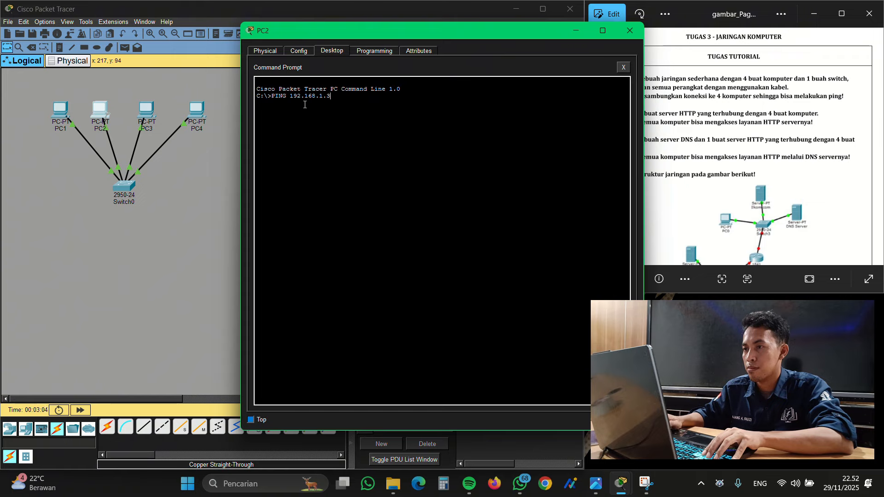
text(8.1.3)
key(Return)
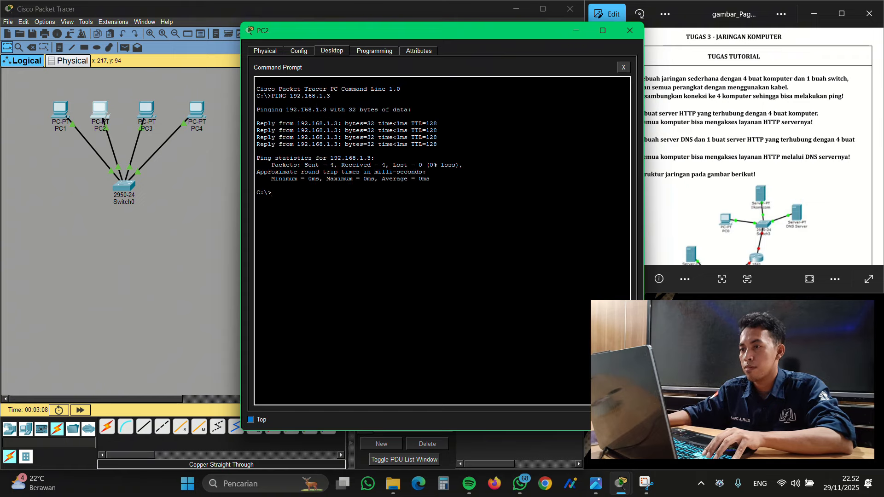
- Ping PC4 at 192.168.1.4 from PC2's command prompt and close PC2's window
text(PING 192.)
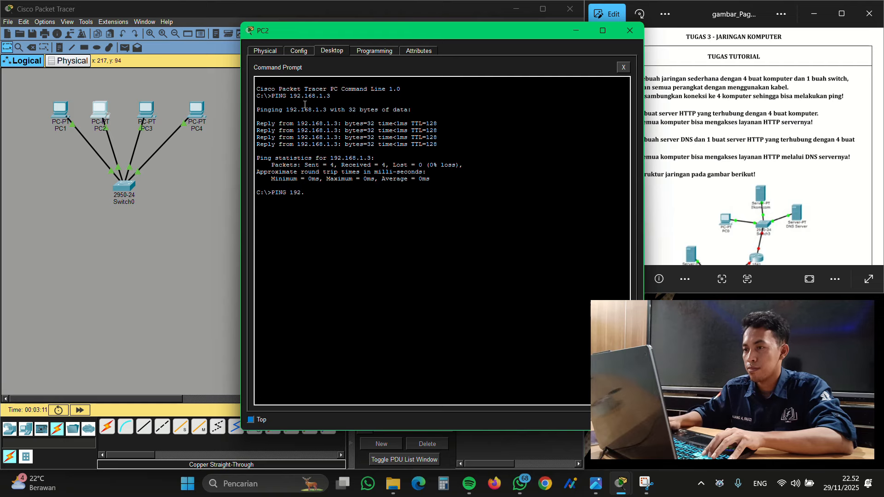
text(168.1.4)
key(Return)
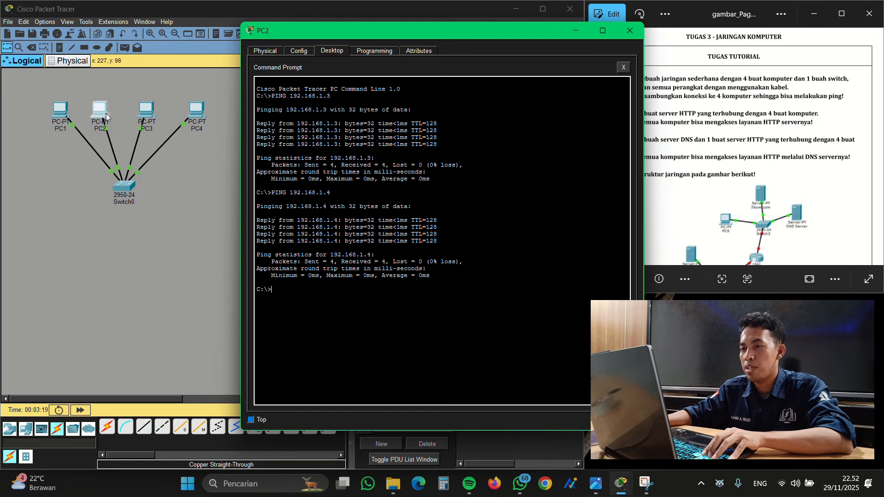
click(630, 31)
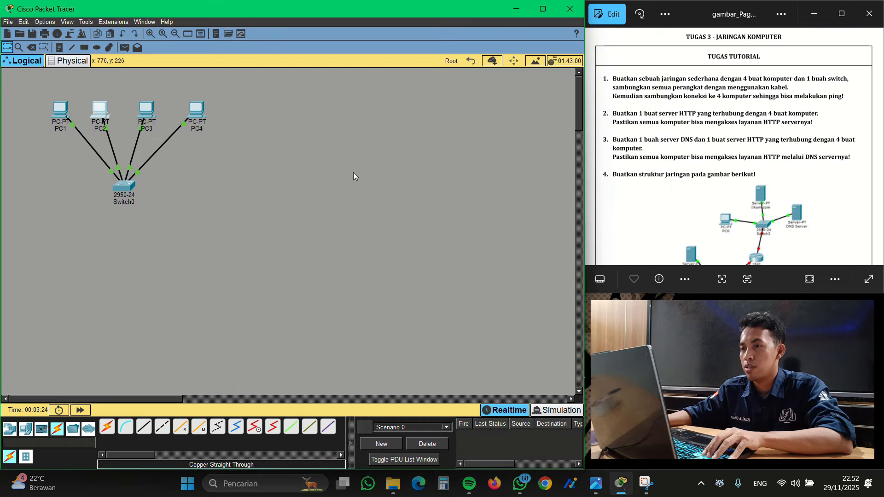
- Test the connection from PC3 to PC4 by pinging 192.168.1.4 in PC3's command prompt
click(144, 113)
click(493, 82)
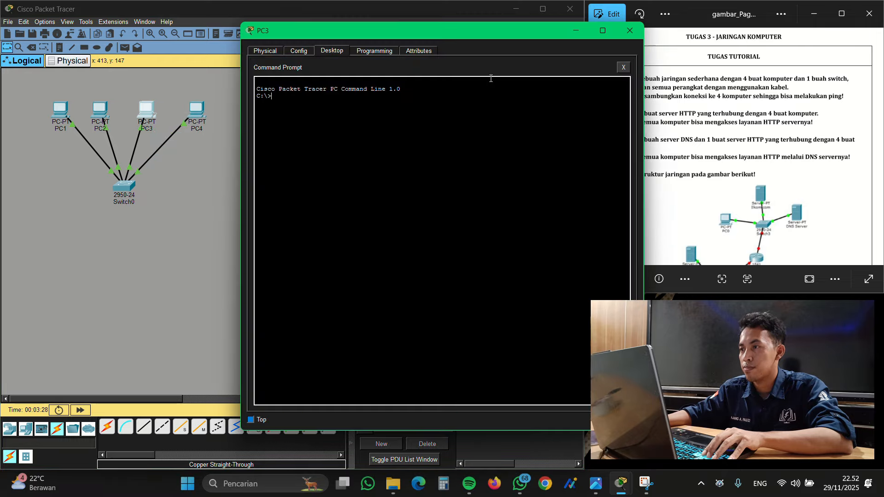
text(PING 192.168.1.4)
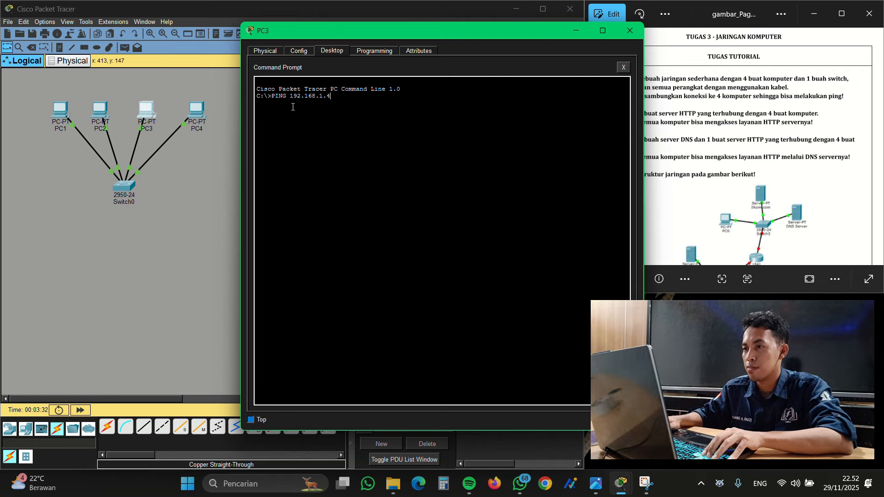
key(Return)
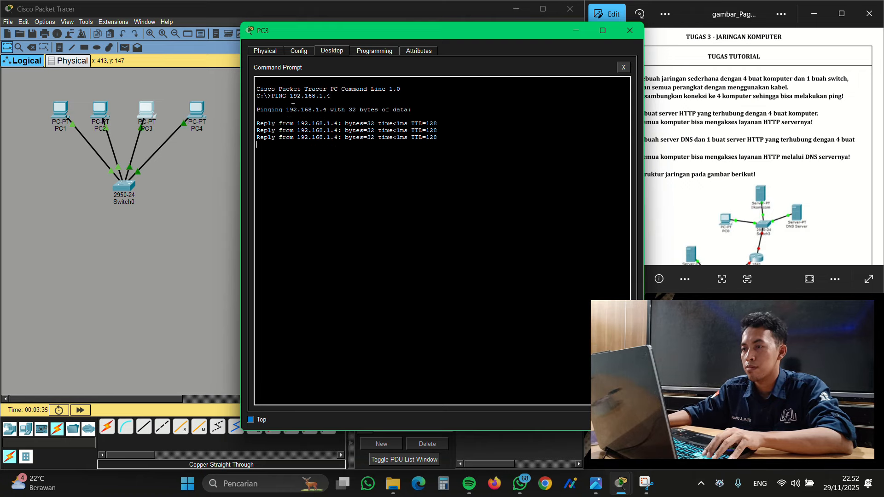
click(630, 31)
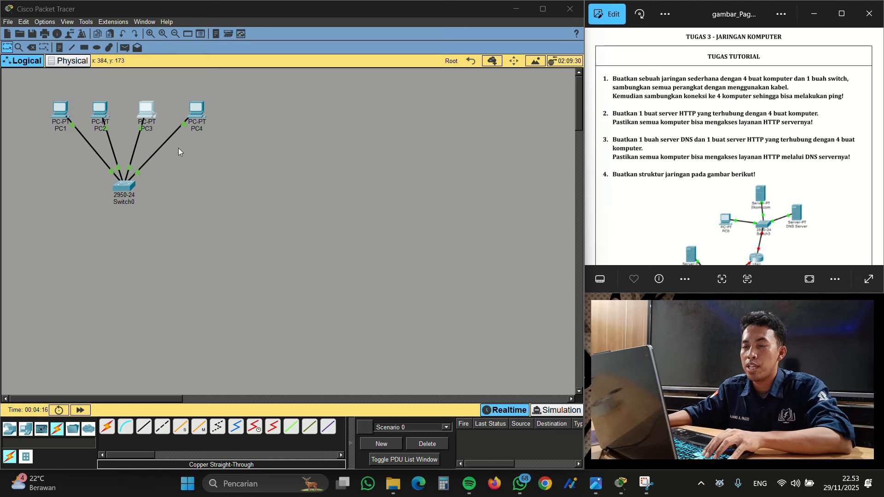
- Add a Server-PT end device to the workspace, below and to the left of Switch0
click(191, 174)
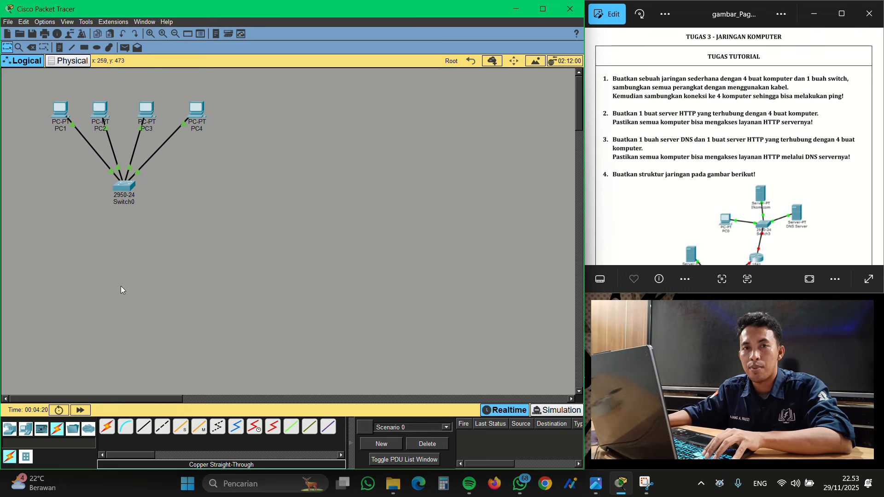
click(41, 429)
click(144, 427)
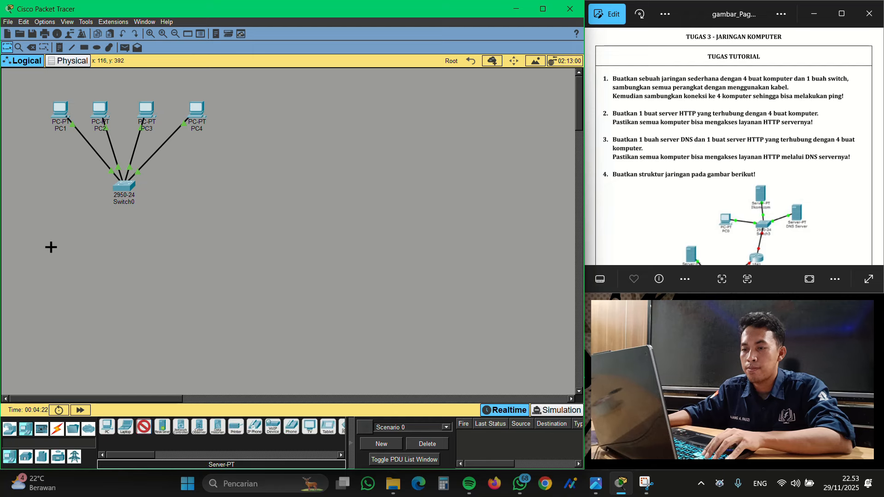
click(45, 238)
- Rename the new server as HTTP JARKOM
click(53, 260)
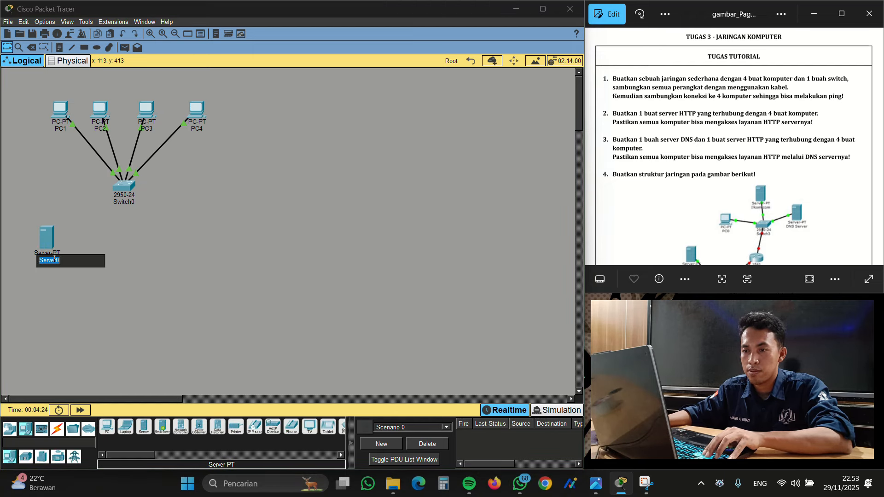
text(HT)
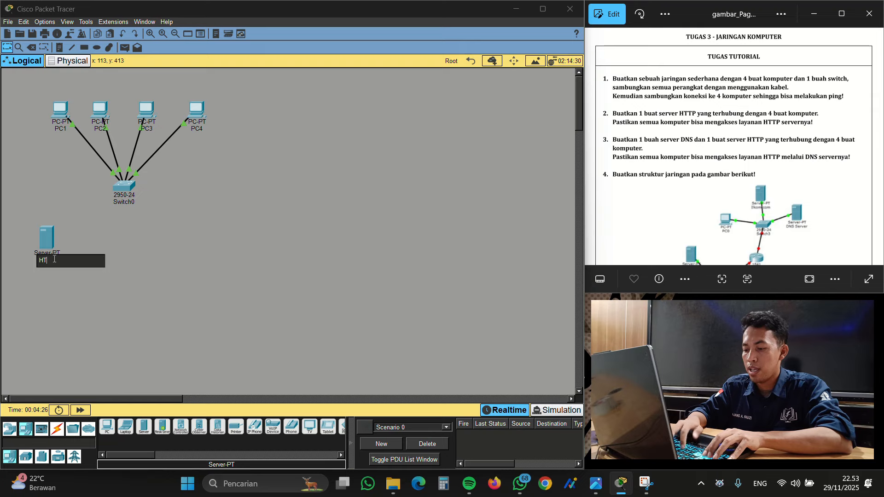
text(TP JARKO,)
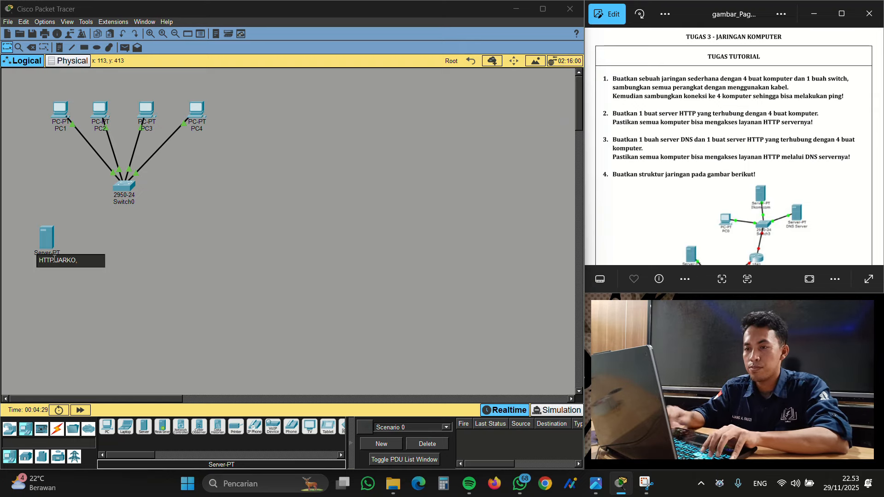
key(BackSpace)
text(M)
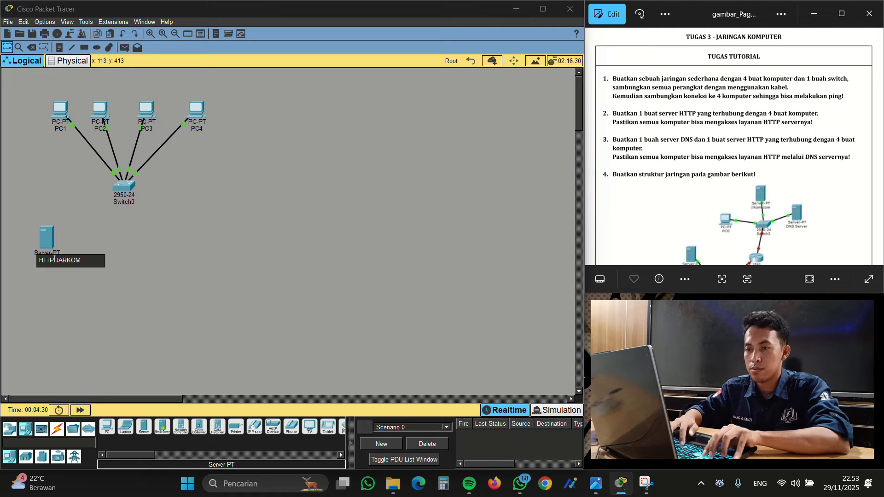
key(ctrl+a)
click(129, 250)
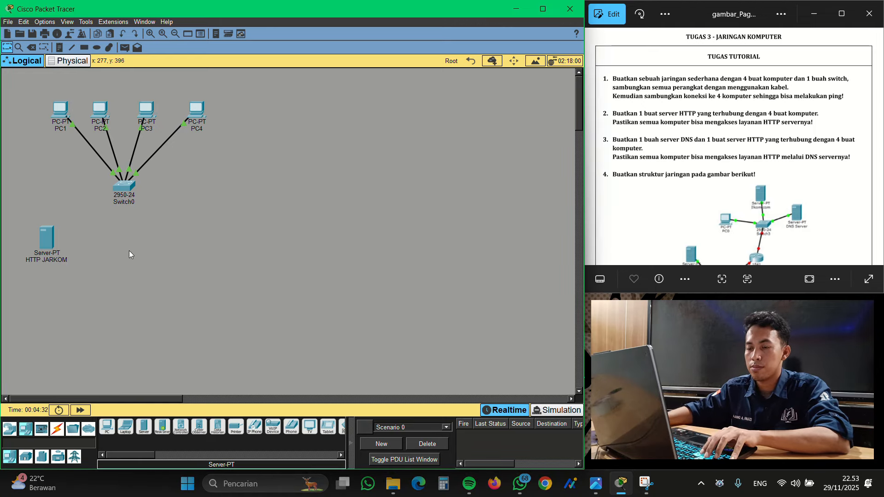
- Connect the HTTP JARKOM server to Switch0 with a copper straight-through cable
click(57, 429)
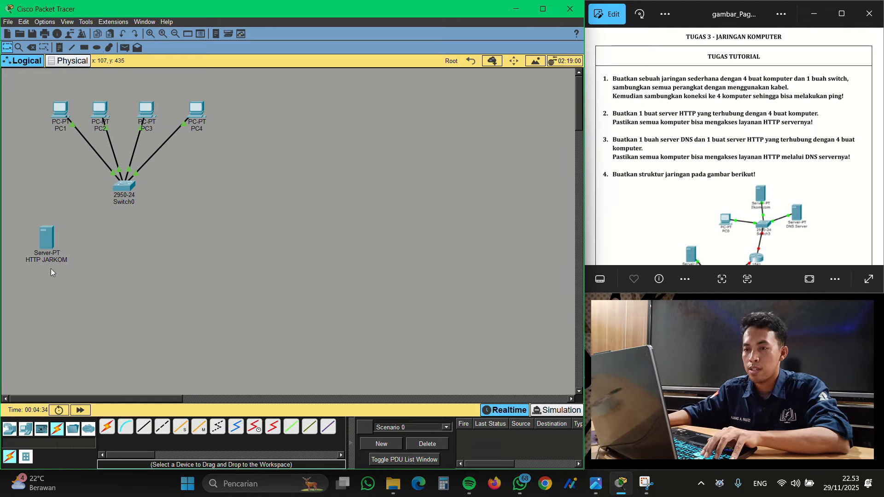
click(142, 430)
click(46, 237)
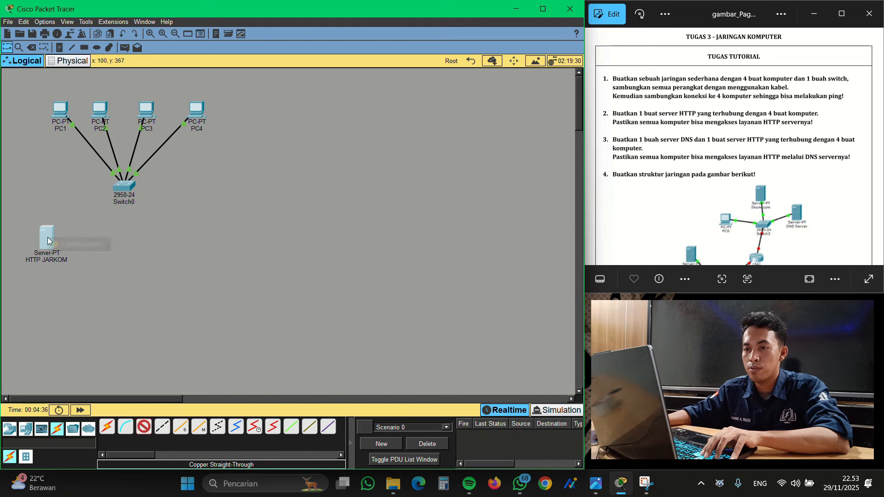
click(90, 238)
click(119, 194)
click(152, 201)
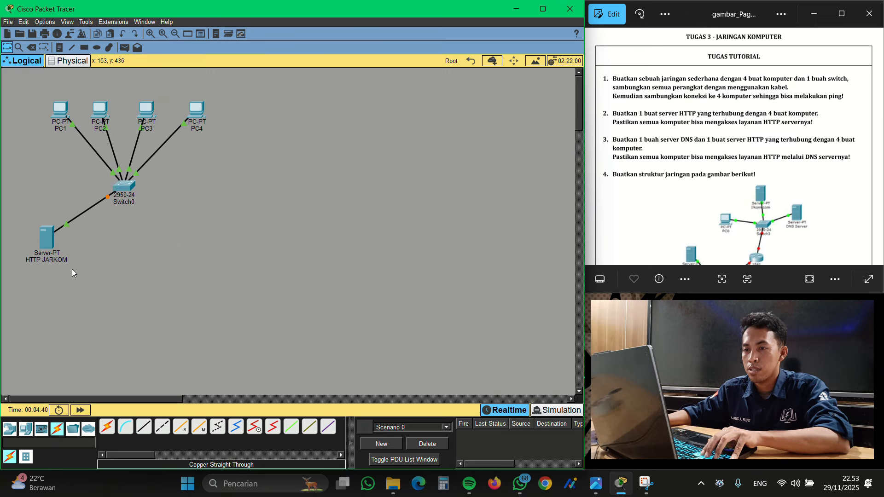
- Give the HTTP JARKOM server the static IPv4 address 192.168.1.5 with subnet mask 255.255.255.0
click(43, 240)
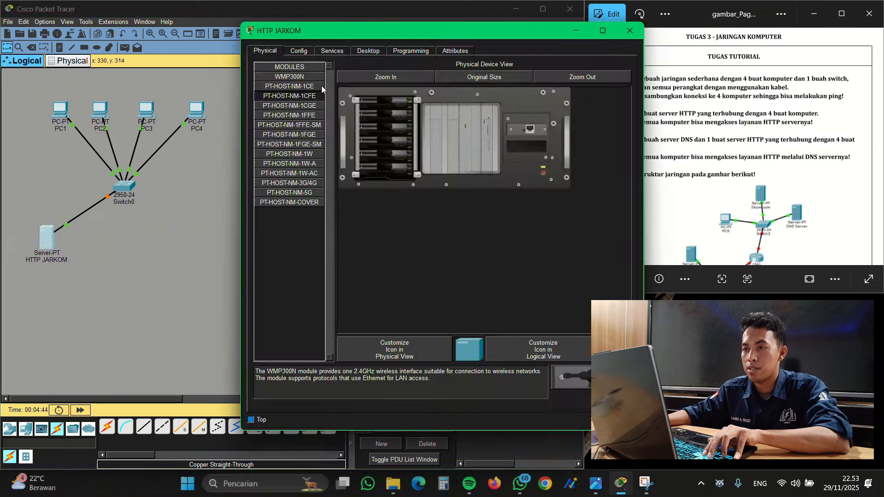
click(359, 51)
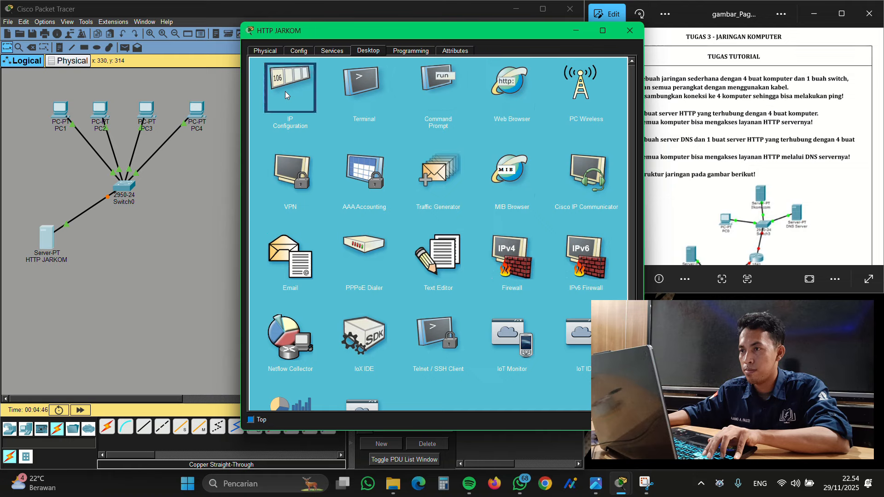
click(285, 92)
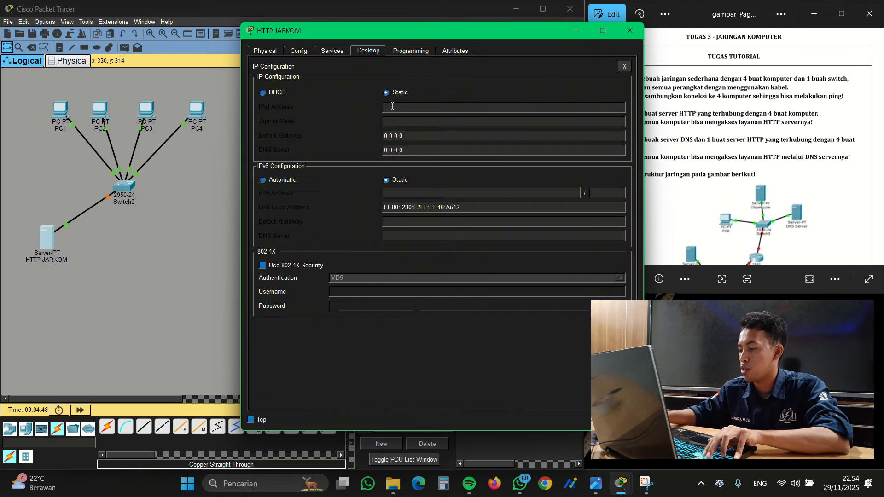
text(192.)
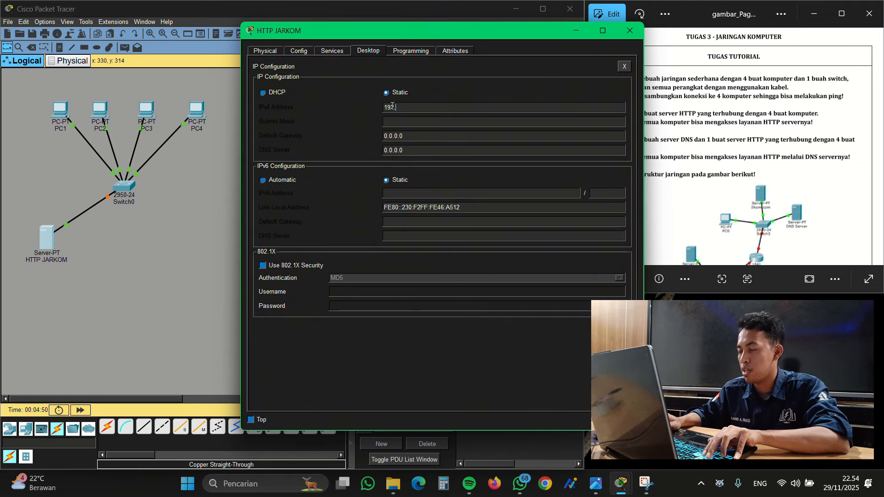
text(168.1)
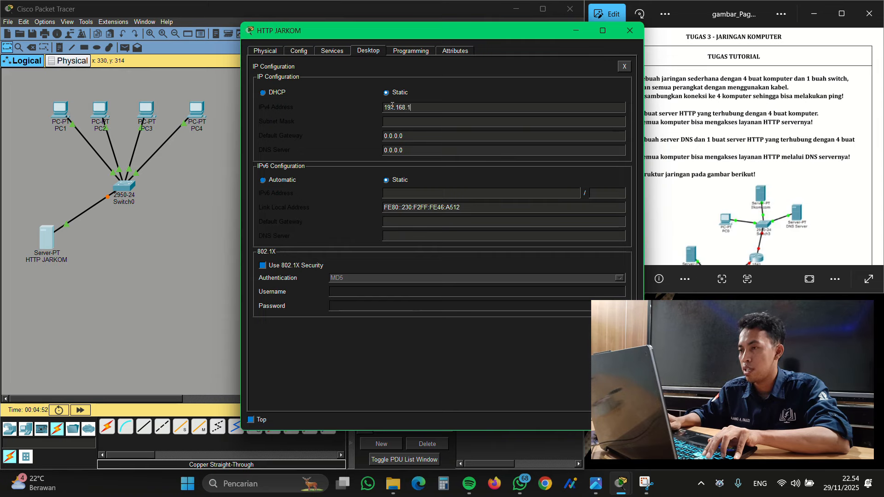
text(.5)
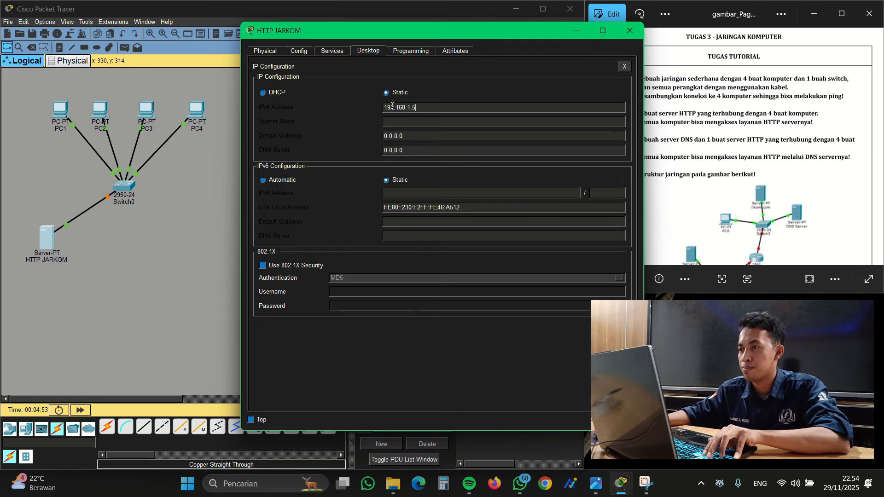
key(Tab)
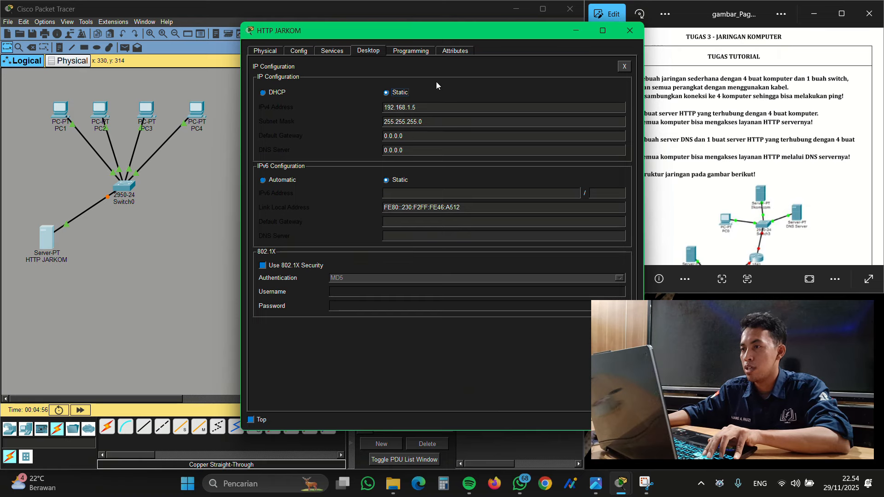
- Replace the welcome sentence in index.html of the server's HTTP service with "HTTP JARKOM BERHASIL DI AKSES."
click(338, 51)
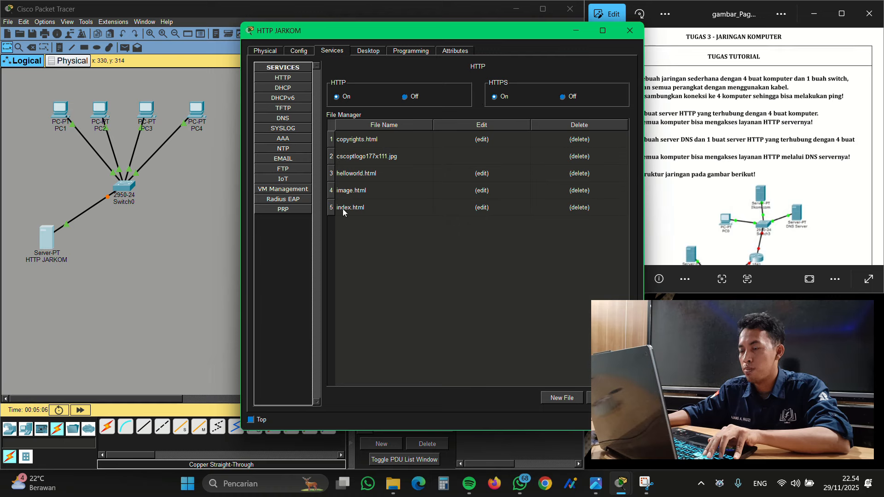
click(481, 207)
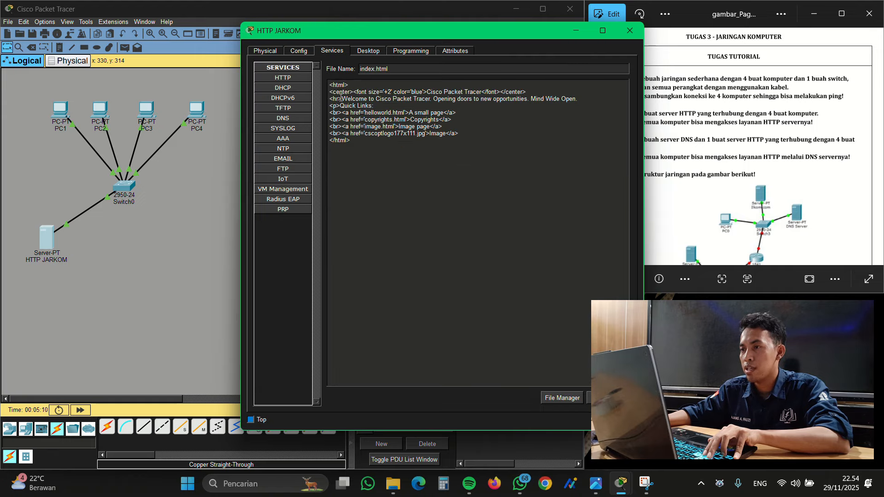
drag(342, 99, 577, 98)
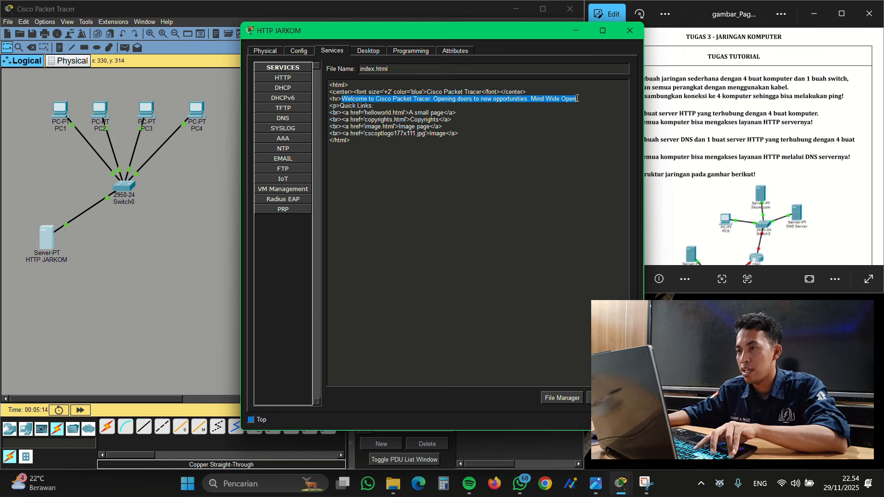
text(HTTP JARKOM B)
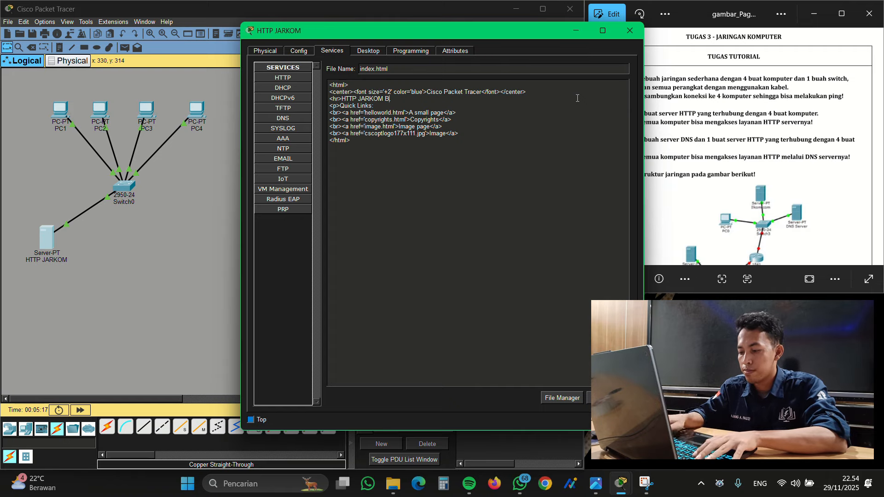
key(Delete)
text(BER)
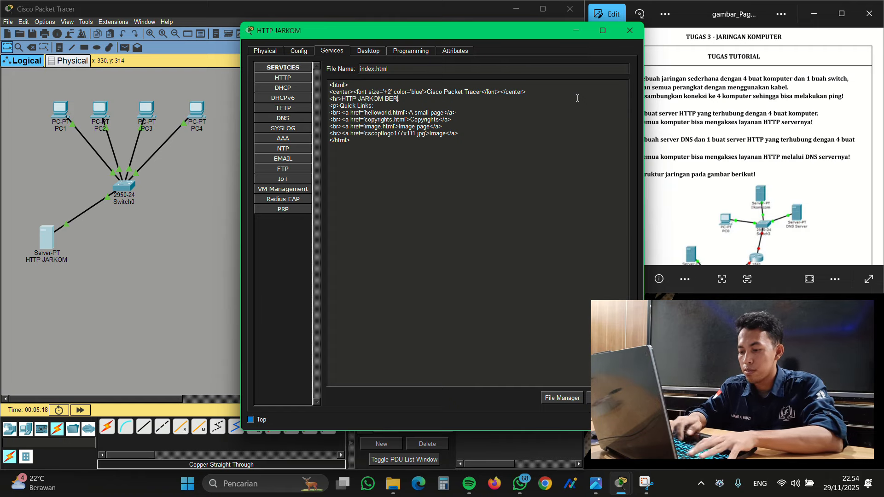
text(HASIL DI AKSES.)
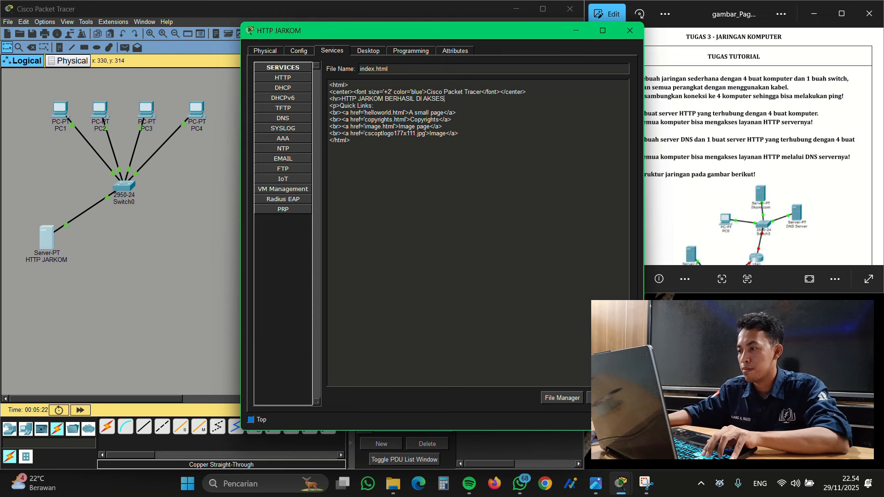
- Save the edited index.html, overwriting the existing file, and close the HTTP JARKOM server's window
click(604, 398)
click(416, 246)
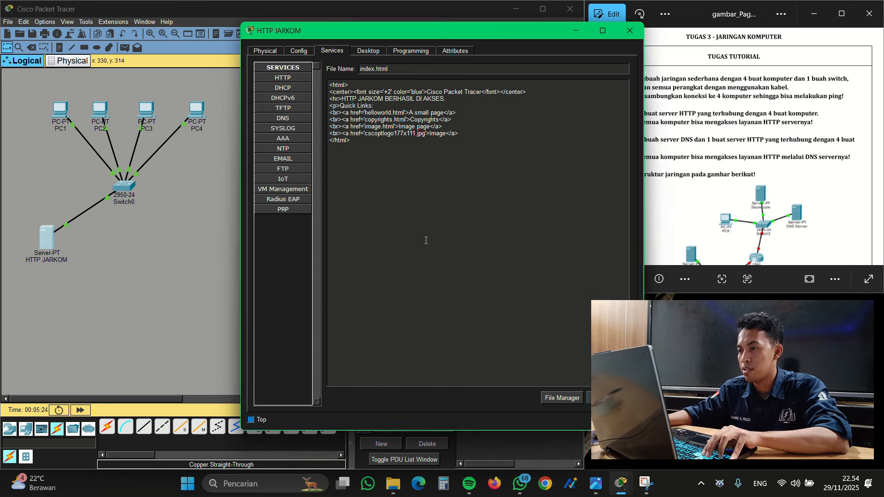
click(630, 31)
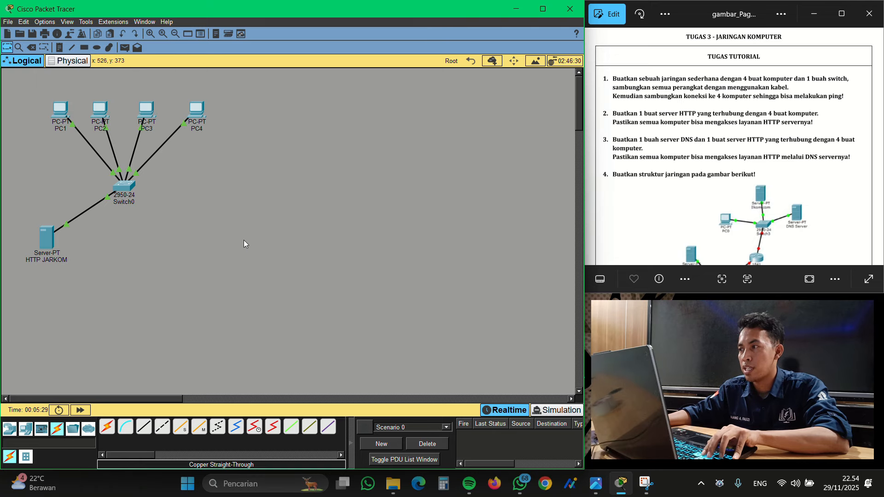
- Test HTTP access from PC1 by opening 192.168.1.5 in its web browser, and close PC1's window
click(56, 110)
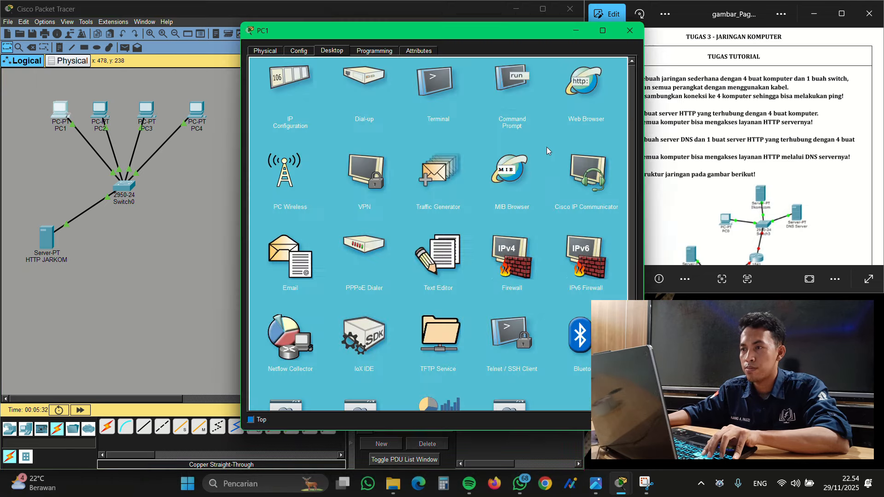
click(584, 81)
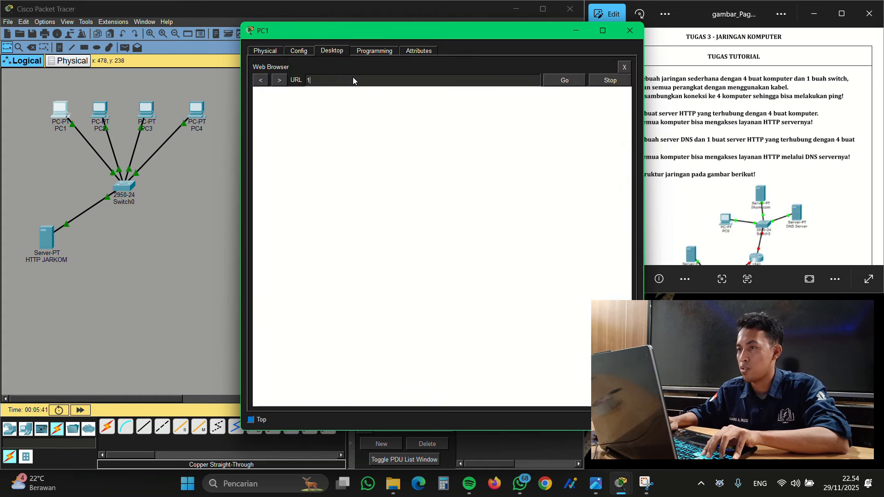
text(192.16)
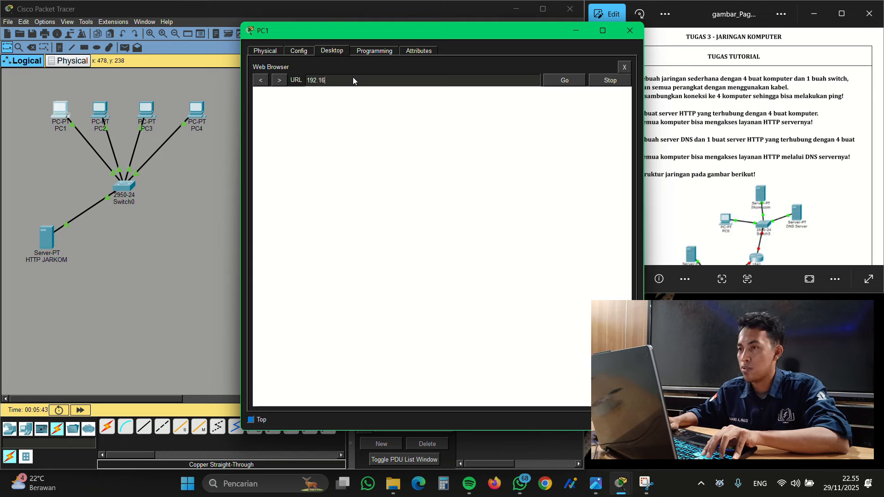
text(8.1.5)
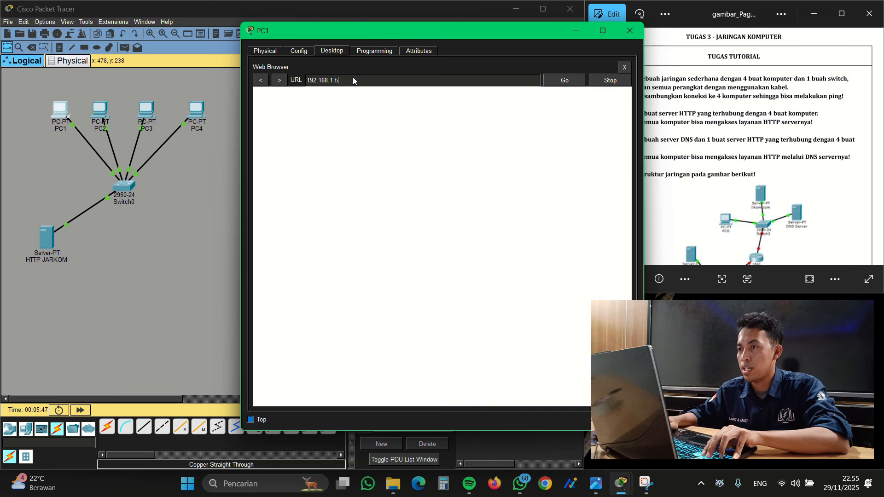
key(Return)
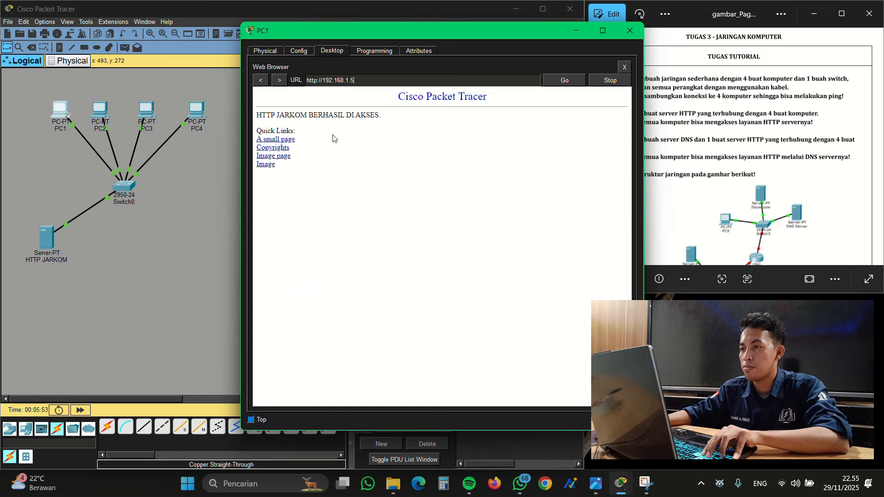
click(630, 31)
- Test HTTP access from PC2 by opening 192.168.1.5 in its web browser, and close PC2's window
click(102, 115)
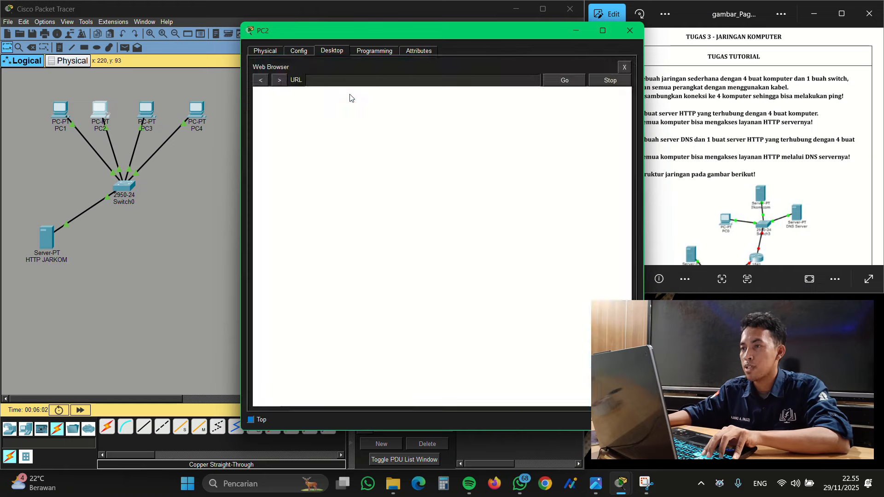
click(351, 83)
text(1)
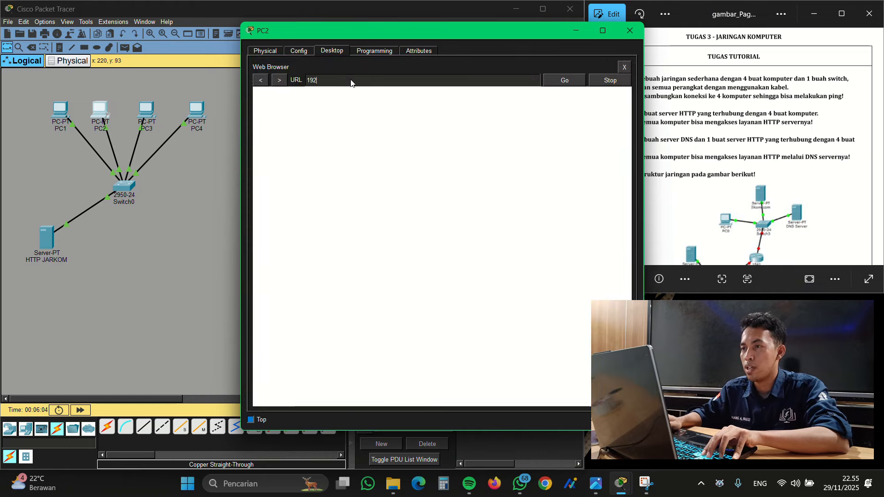
text(92.168.1.5)
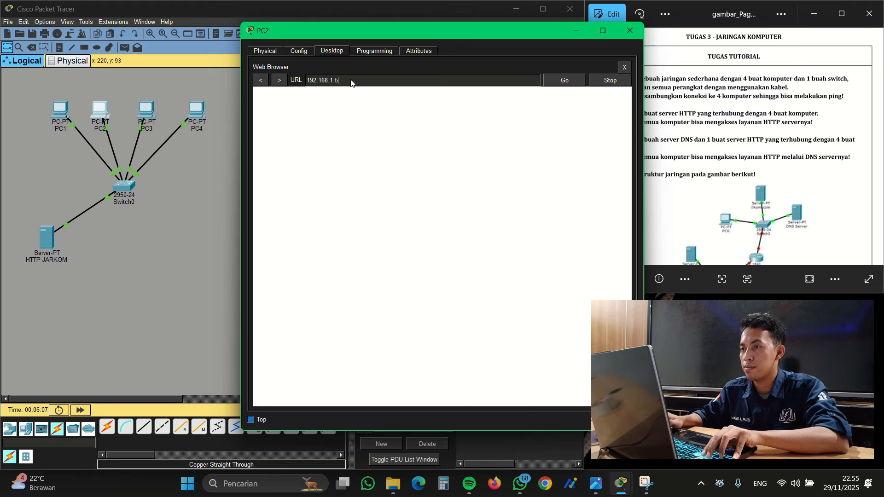
key(Return)
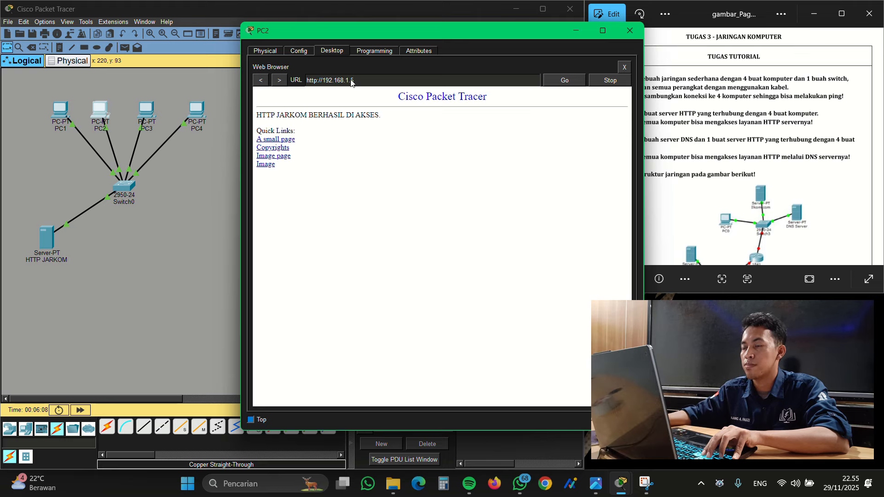
click(630, 31)
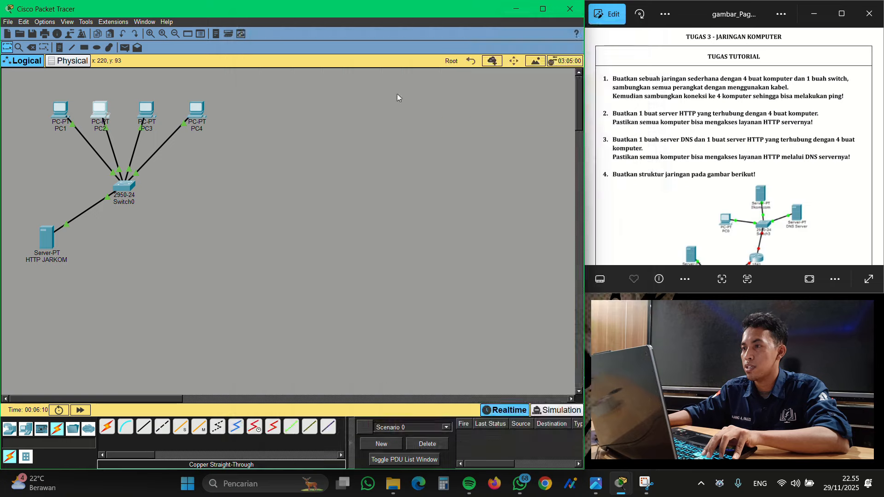
- Test HTTP access from PC3 by opening 192.168.1.5 in its web browser, and close PC3's window
click(146, 110)
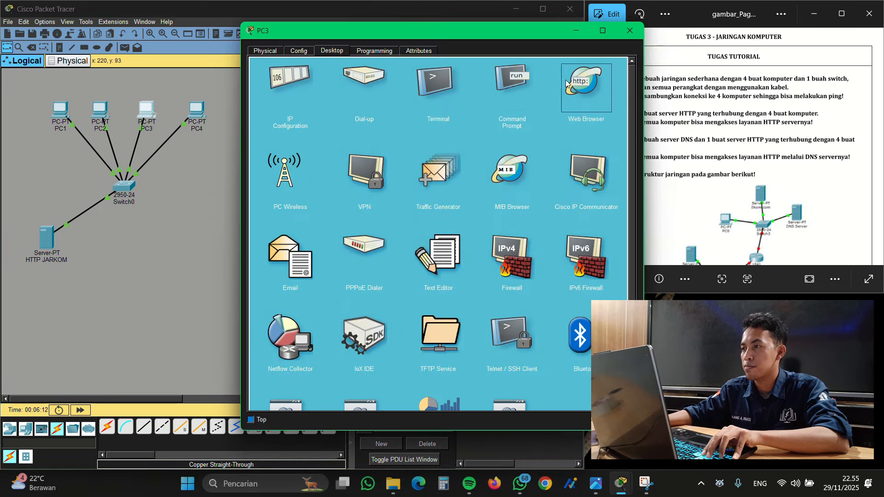
click(570, 88)
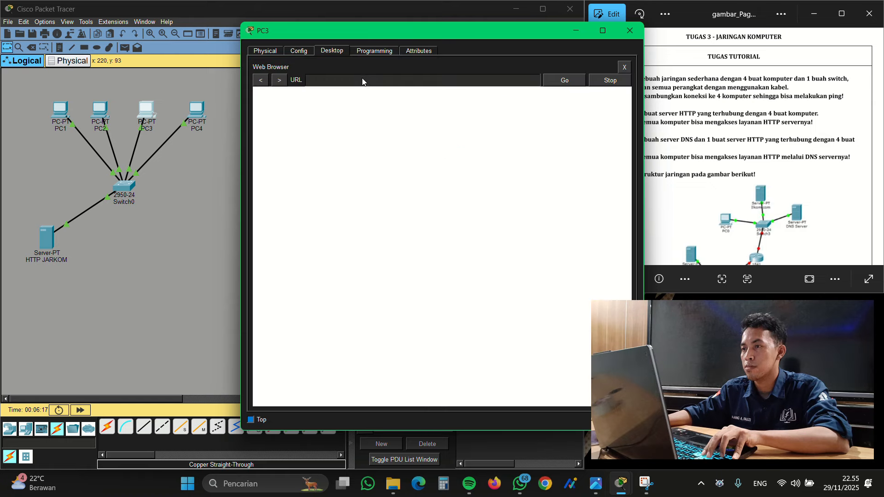
text(192.16)
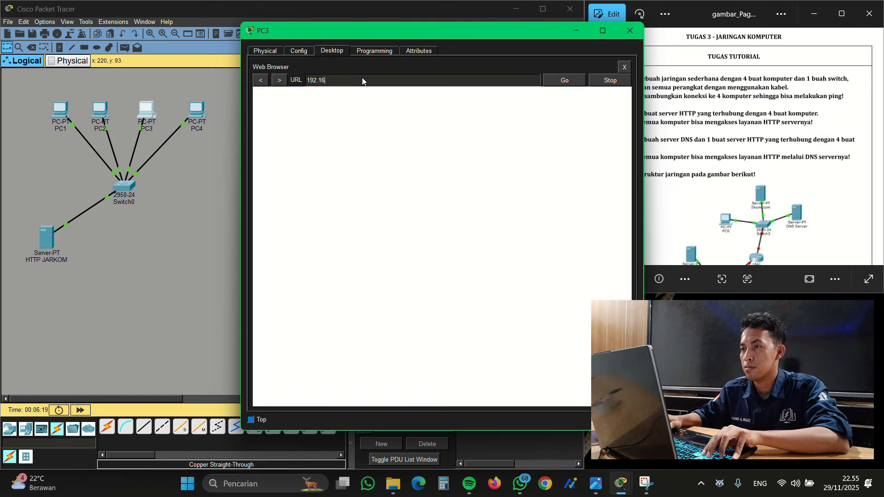
text(8.1.5)
key(Return)
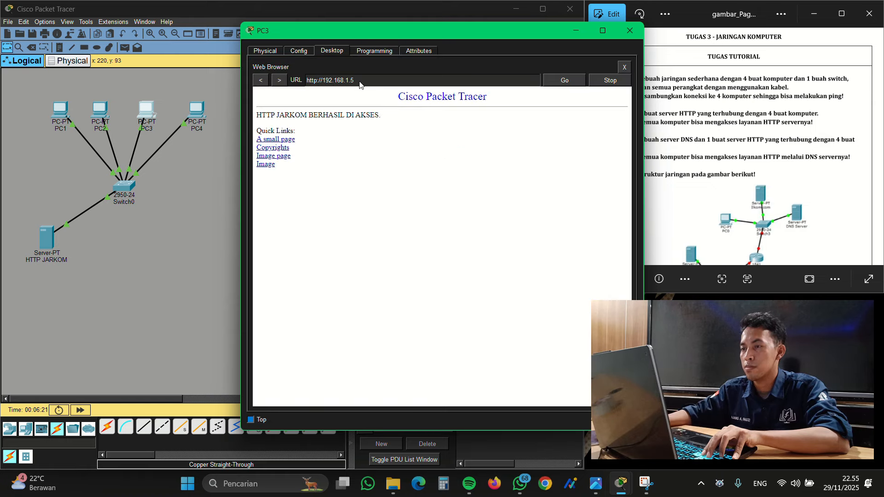
click(630, 30)
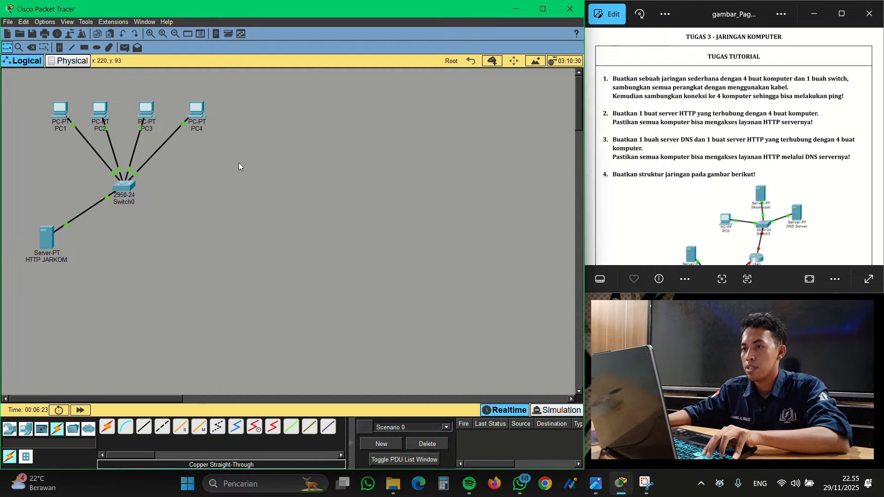
- Test HTTP access from PC4 by opening 192.168.1.5 in its web browser, and close PC4's window
click(199, 116)
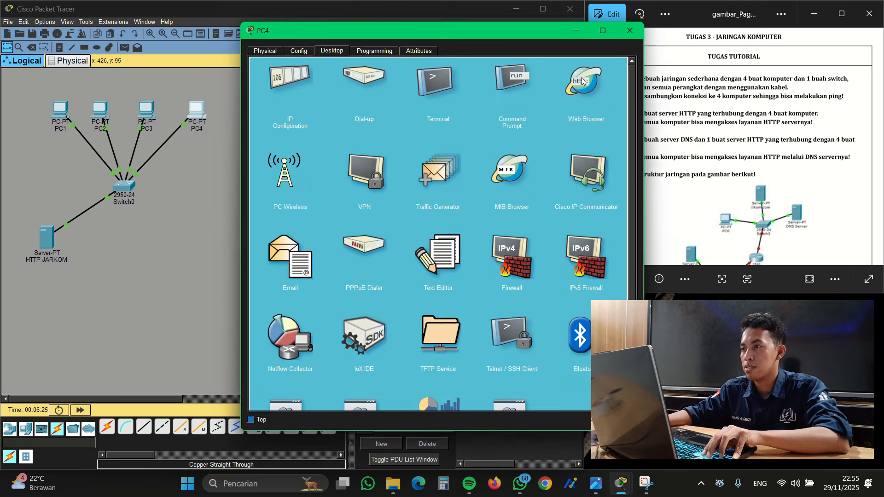
click(586, 87)
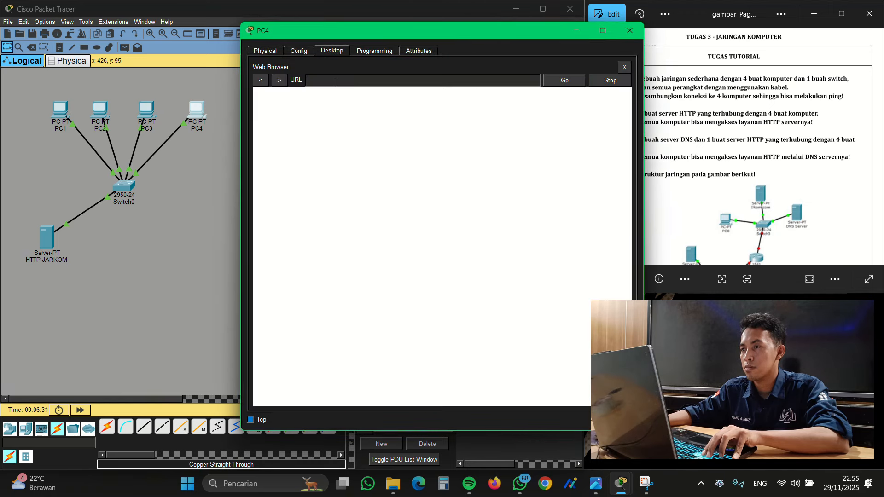
text(192.168)
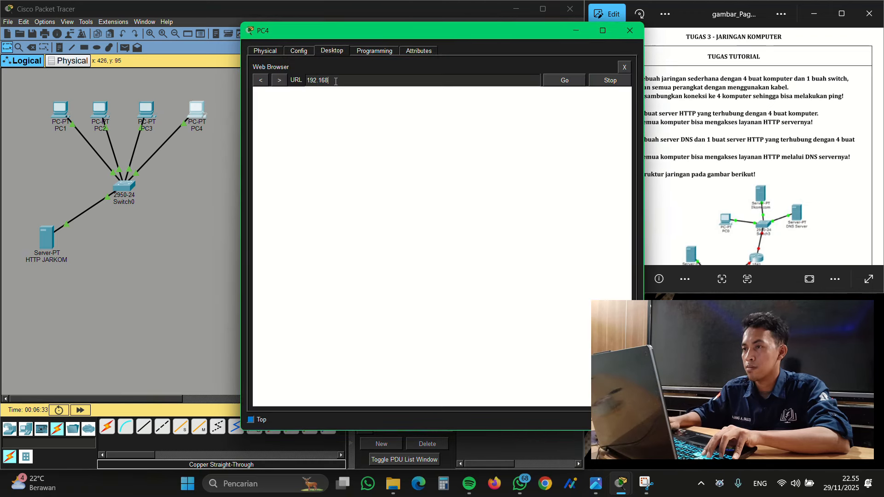
text(.1.5)
key(Return)
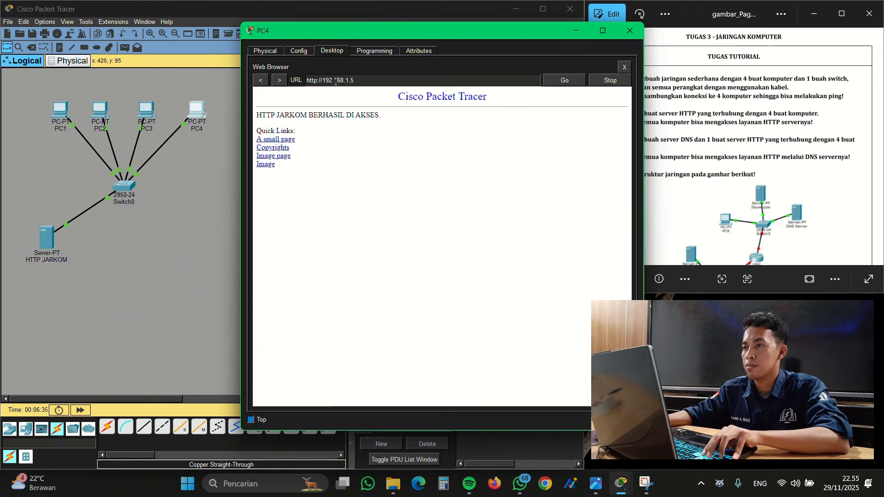
click(630, 31)
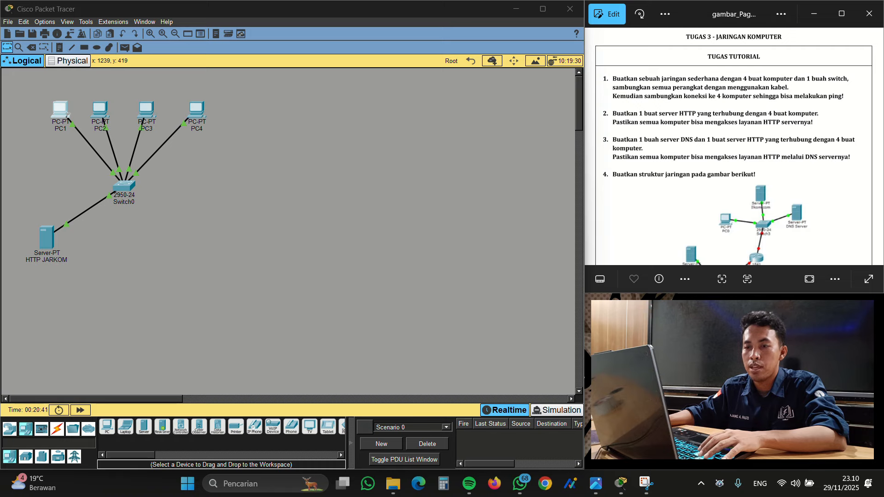
- Place a second Server-PT below and to the right of Switch0, and rename it DNS
click(25, 436)
click(145, 427)
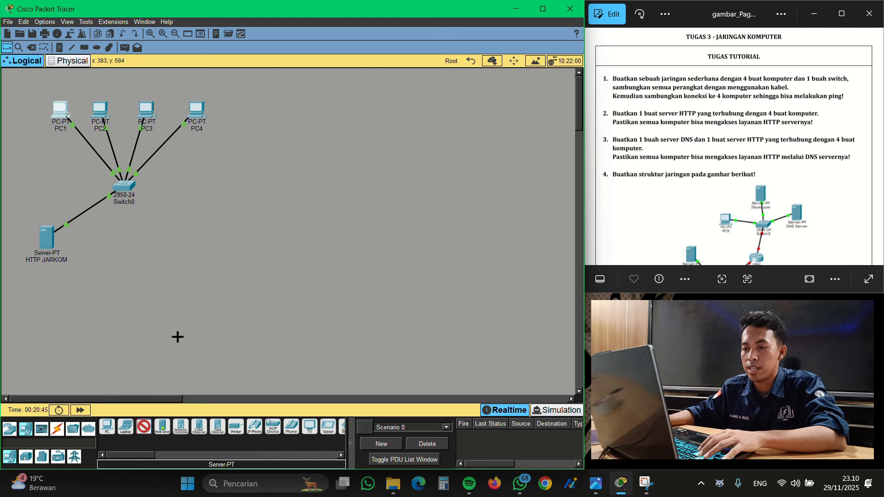
click(178, 243)
click(176, 266)
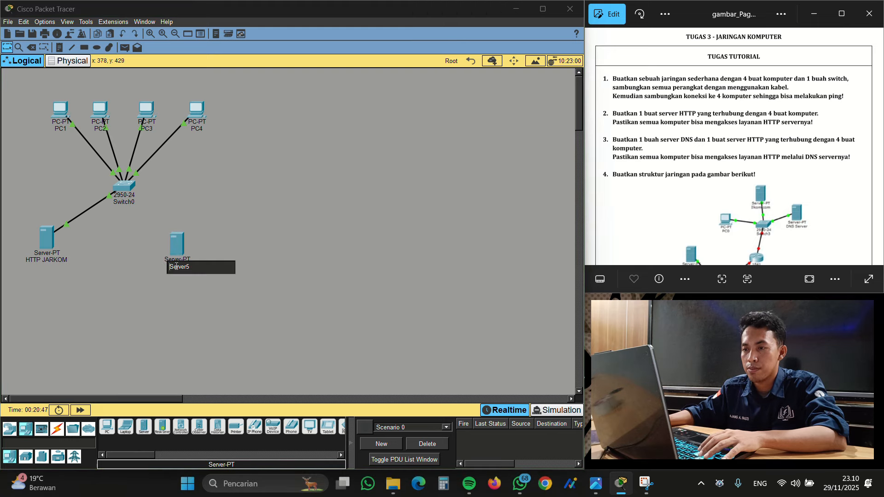
double_click(176, 266)
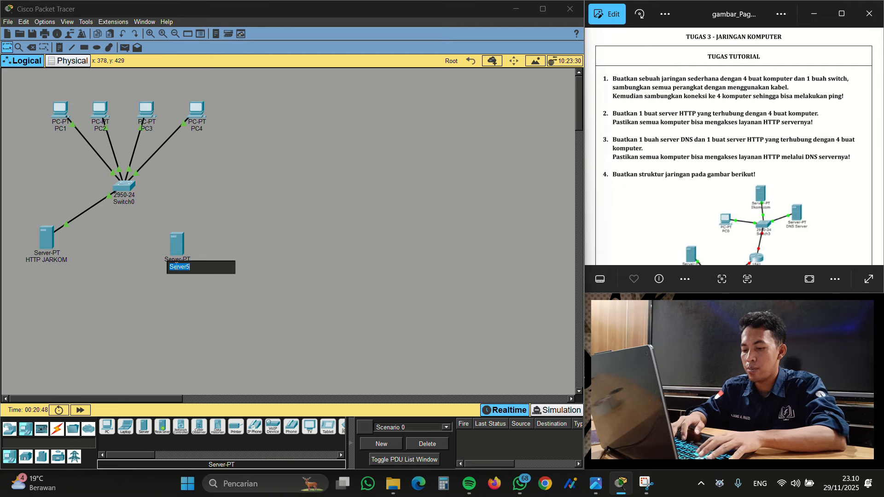
text(DNS)
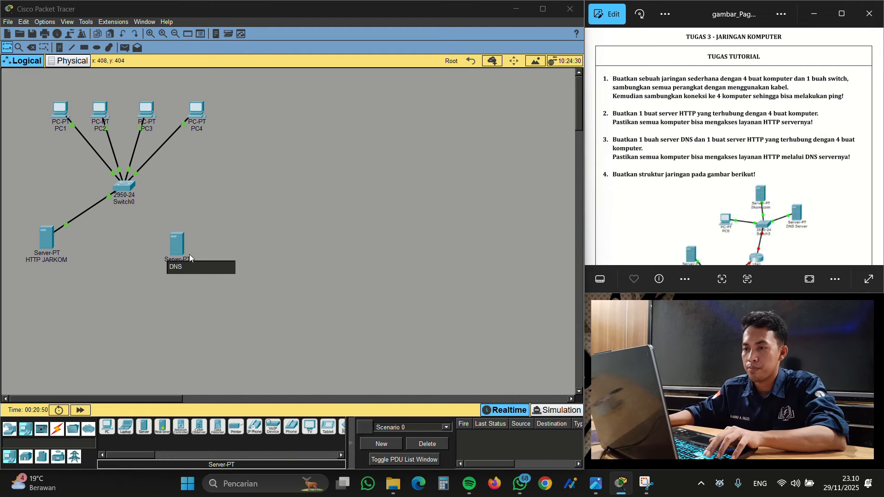
key(Return)
- Connect Switch0's FastEthernet0/6 port to the DNS server with a copper straight-through cable
click(57, 429)
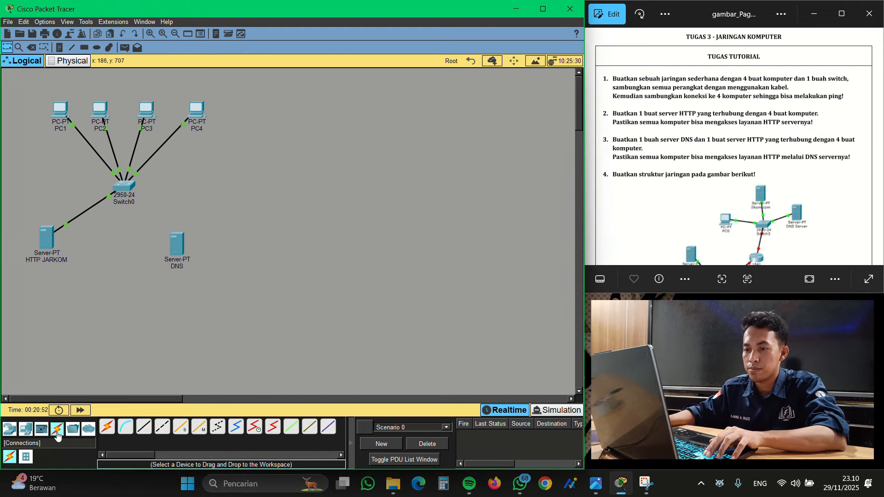
click(144, 426)
click(123, 187)
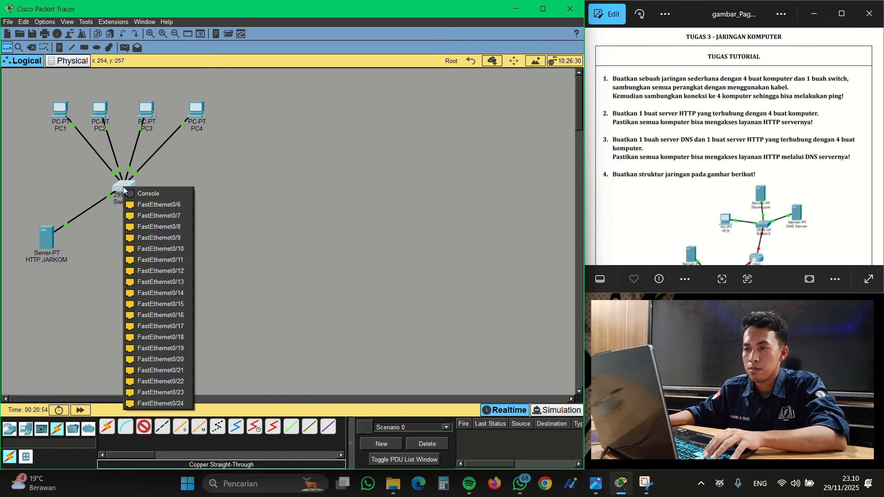
click(155, 204)
click(175, 242)
click(192, 247)
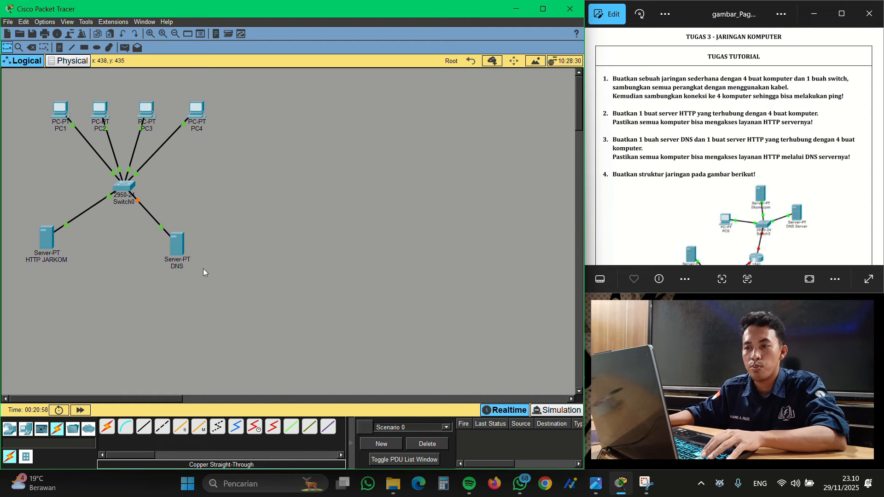
- Give the DNS server the static IPv4 address 192.168.1.6 with subnet mask 255.255.255.0, and turn off its HTTP service
click(177, 244)
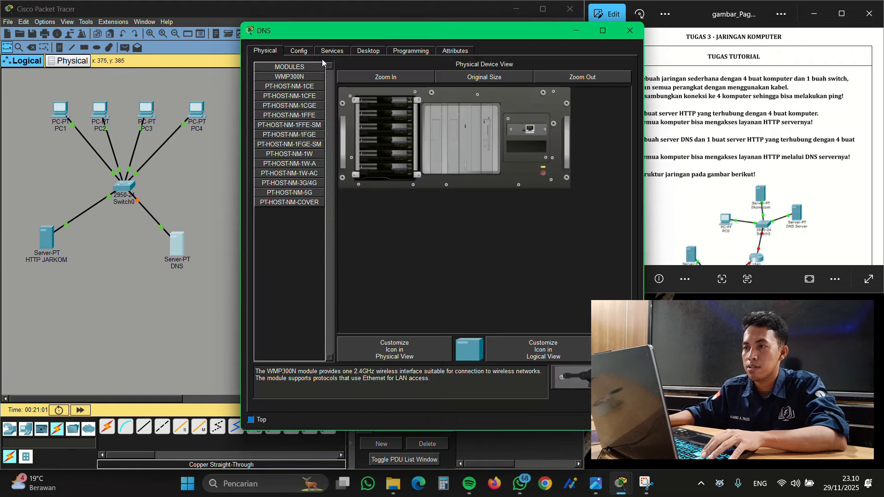
click(368, 51)
click(284, 94)
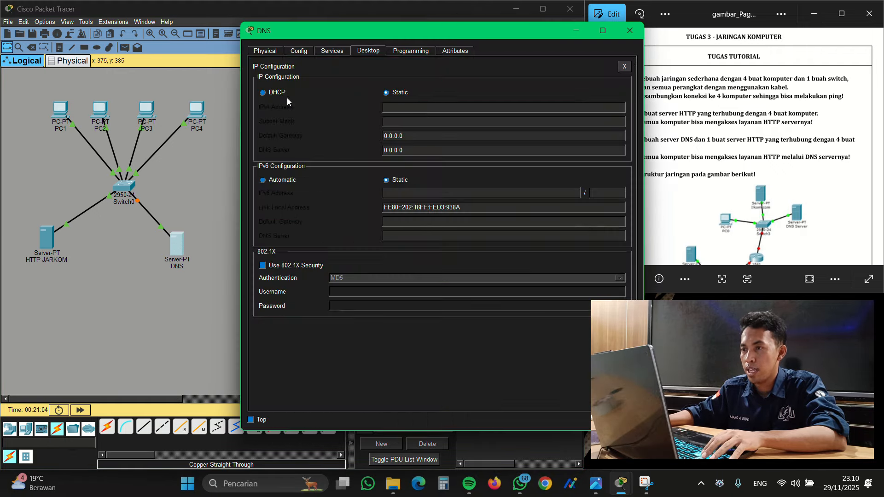
click(428, 109)
text(192.168)
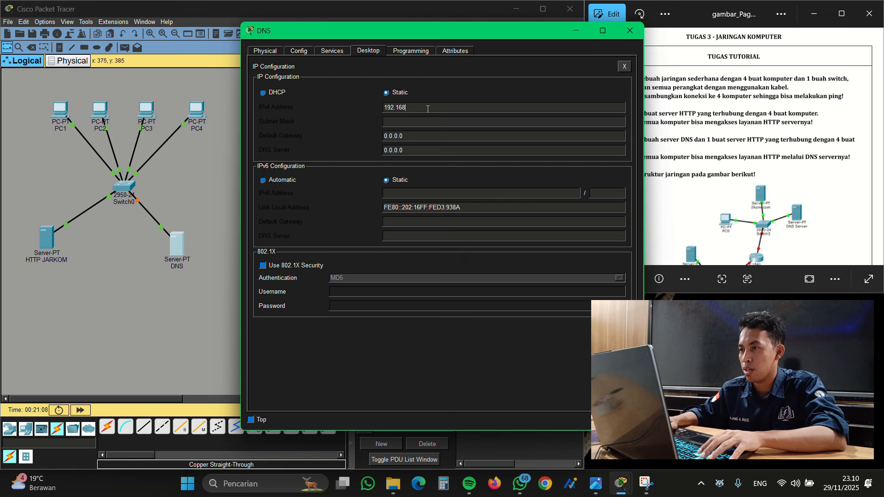
text(.1.6)
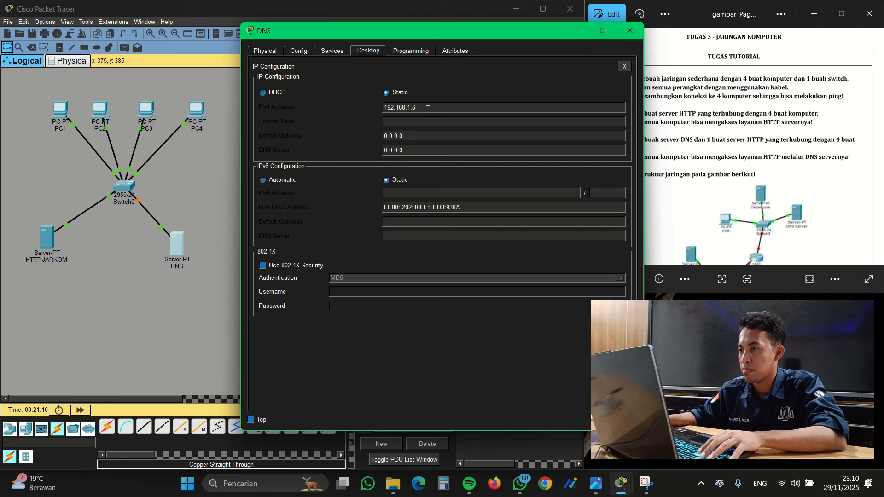
key(Tab)
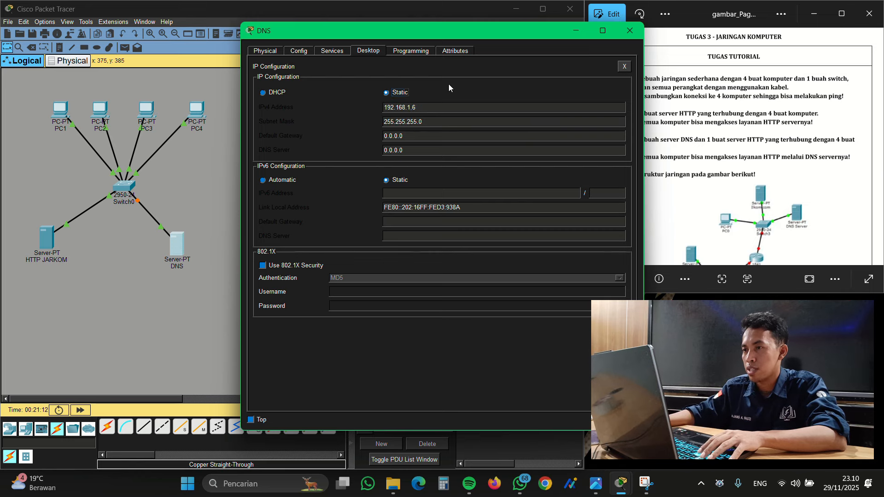
click(325, 51)
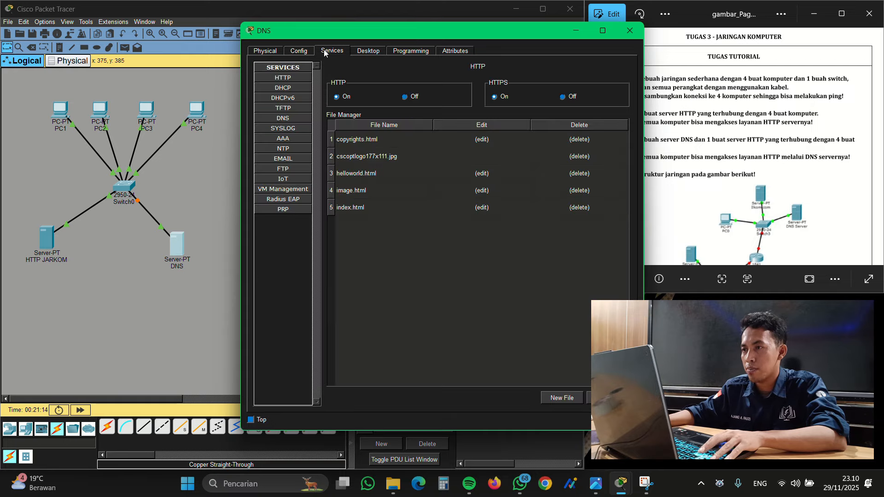
click(404, 96)
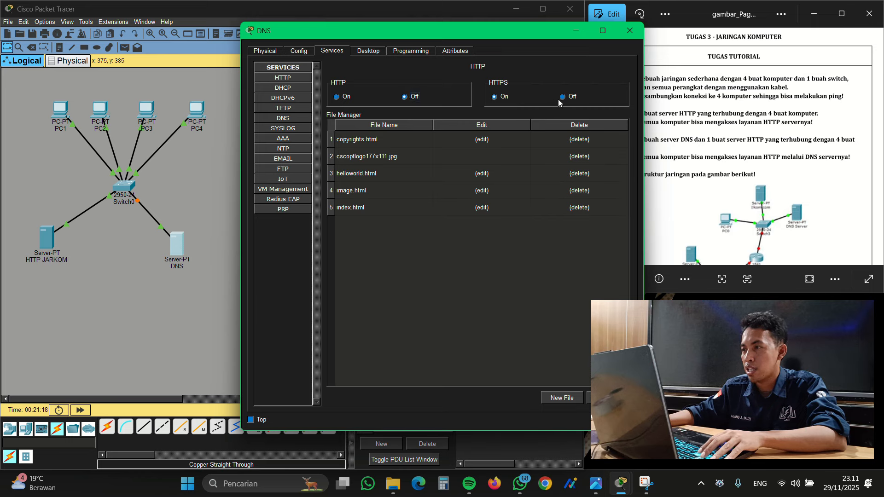
- Add an A record pointing HTTPJARKOM.COM to 192.168.1.5 on the DNS server, and turn on its DNS service before closing the window
click(287, 117)
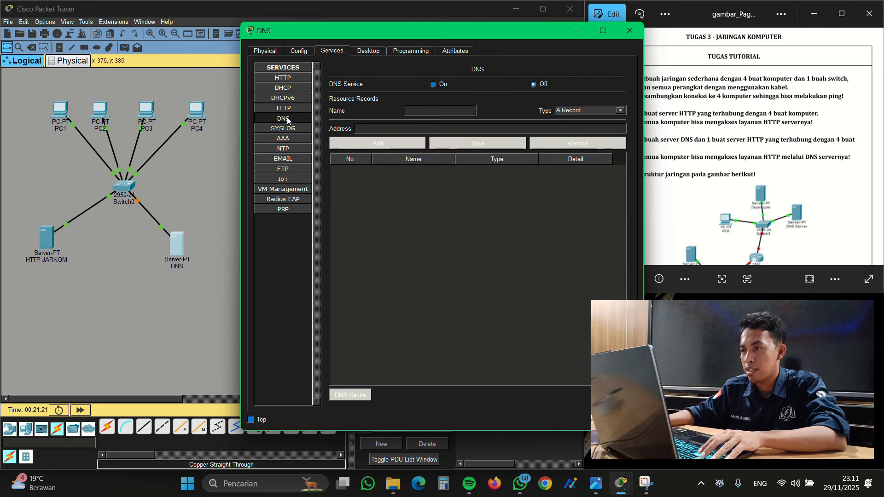
click(418, 111)
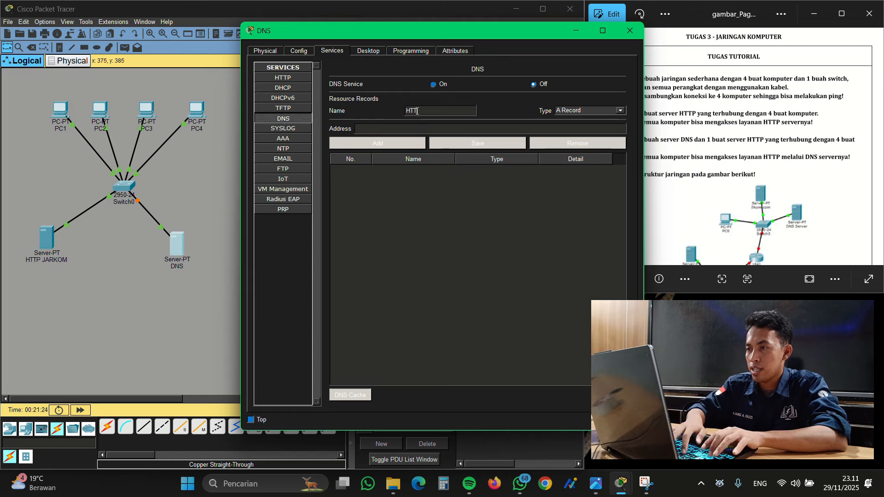
text(HTTPJARKOM.COM)
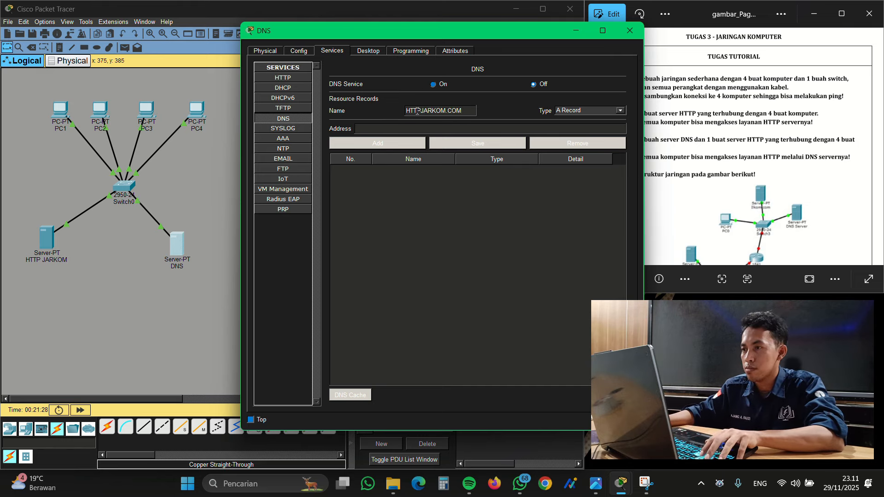
click(415, 125)
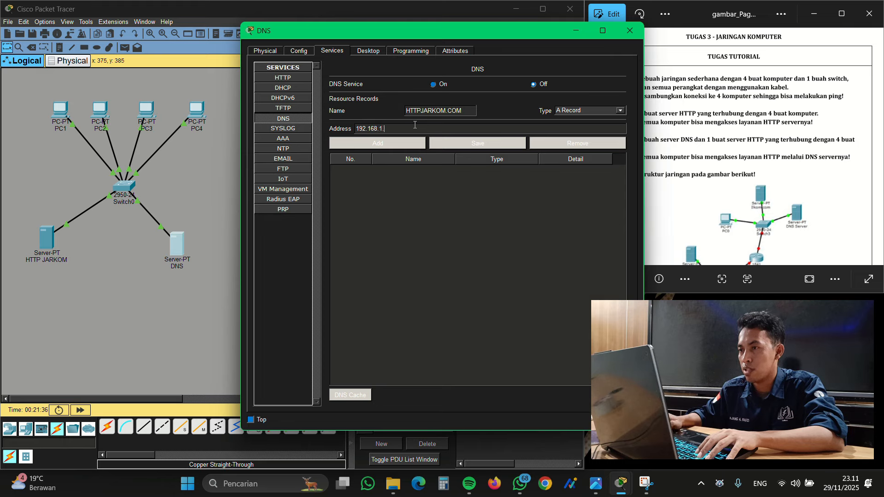
click(394, 146)
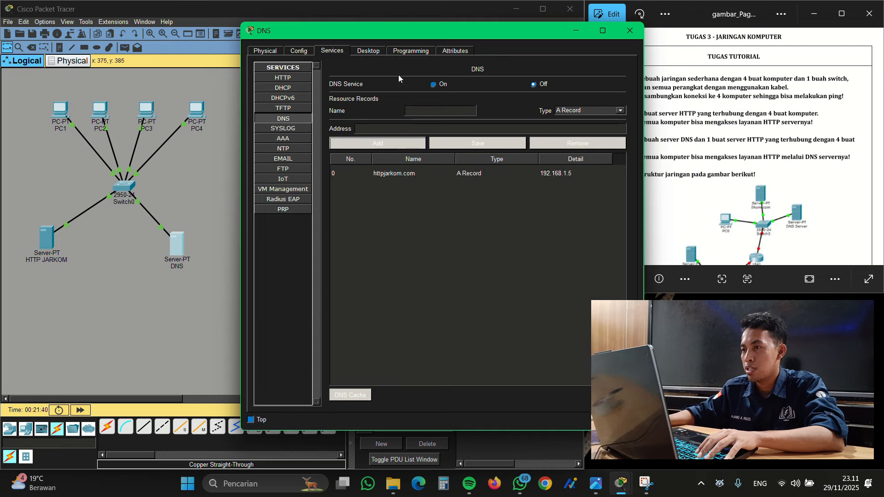
click(433, 84)
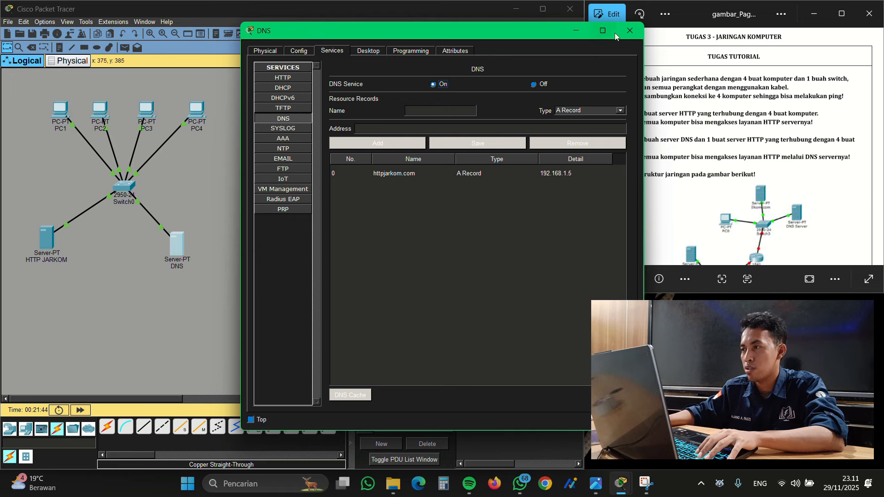
click(627, 34)
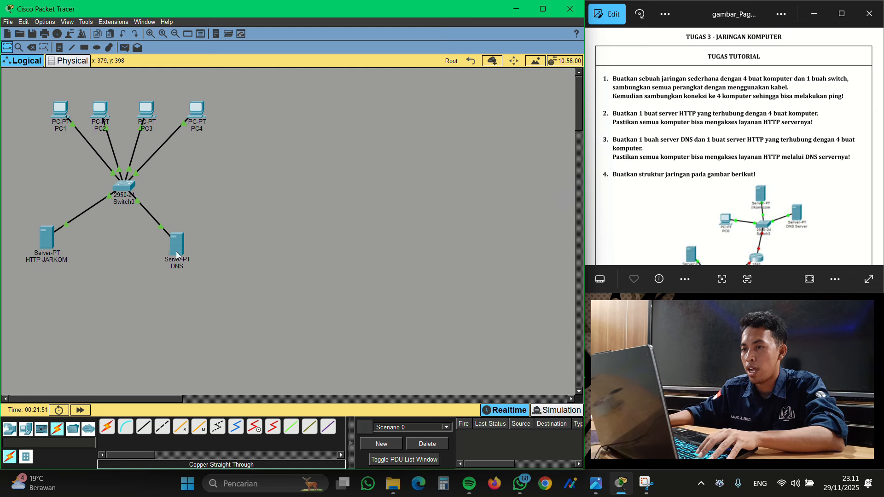
- Set PC1's DNS server address to 192.168.1.6 in its IP configuration and close the PC1 window
mouse_move(176, 251)
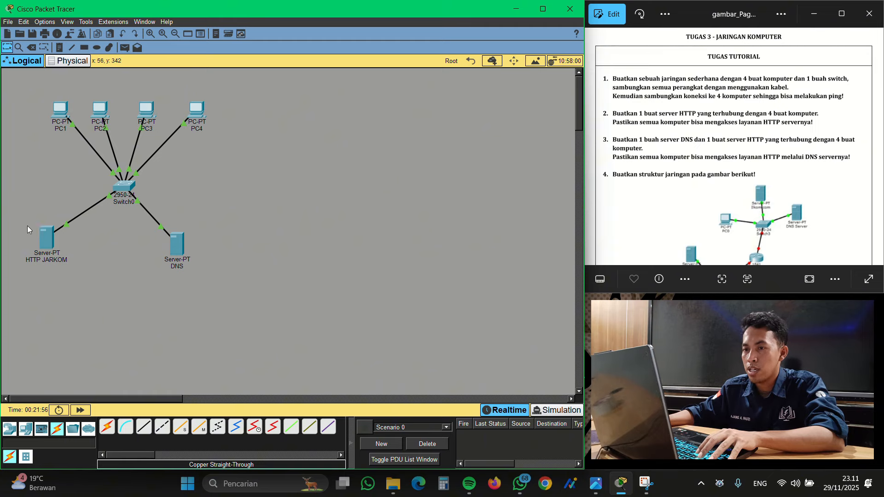
click(60, 114)
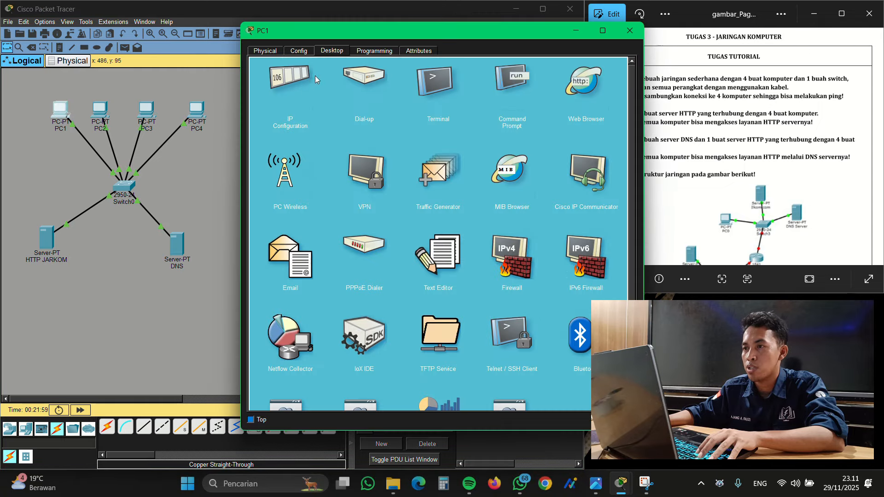
click(283, 87)
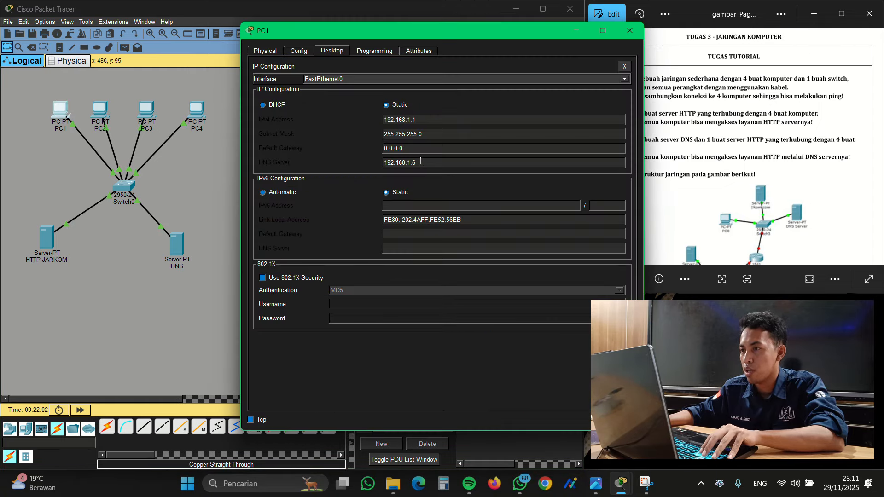
drag(421, 162, 322, 154)
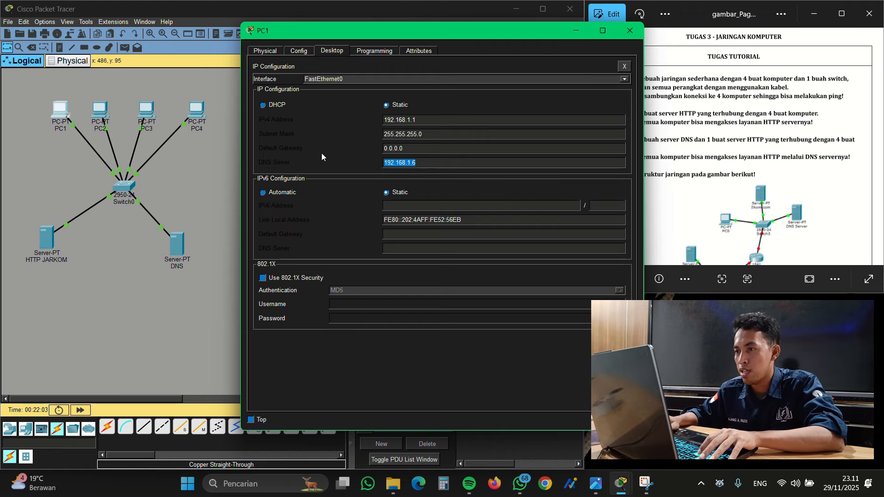
text(192.)
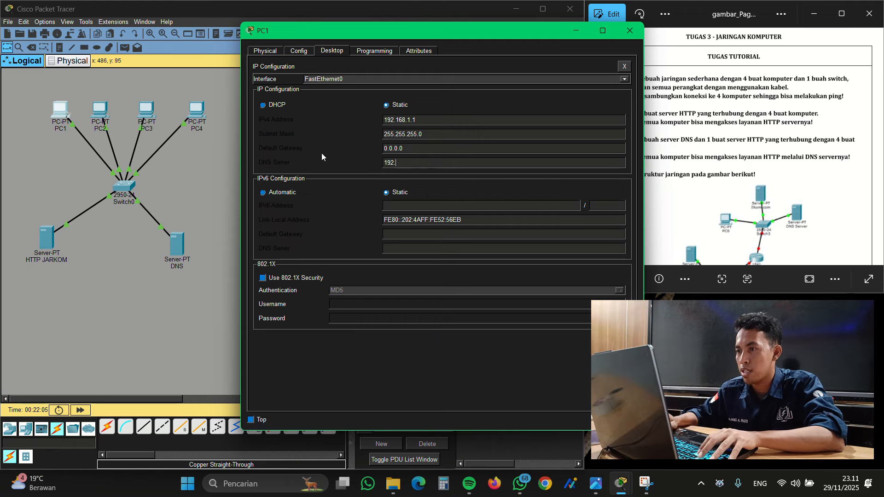
text(168)
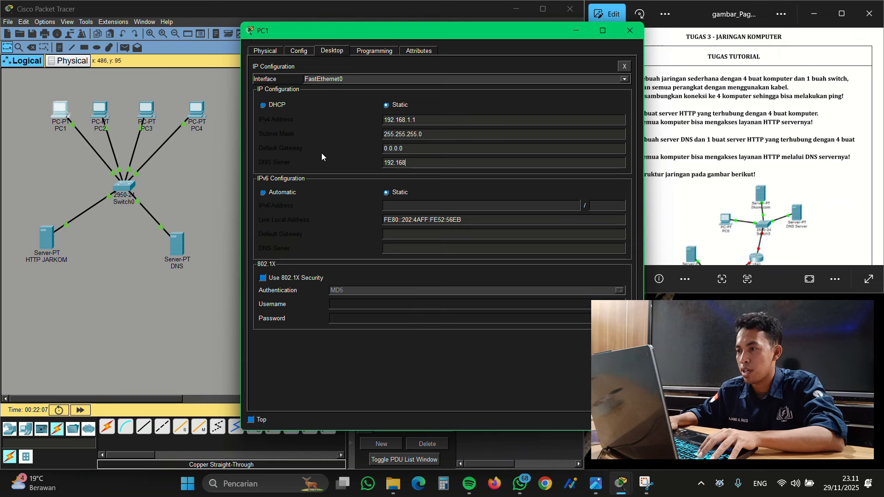
text(.1.6)
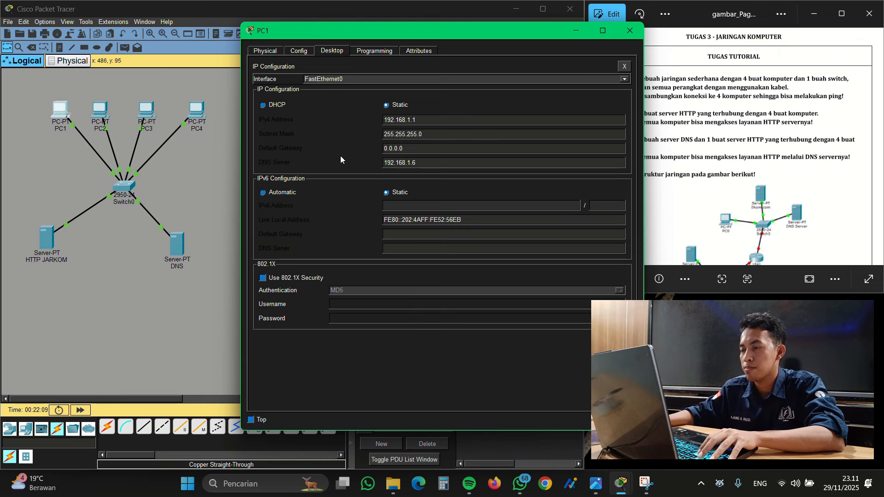
click(453, 104)
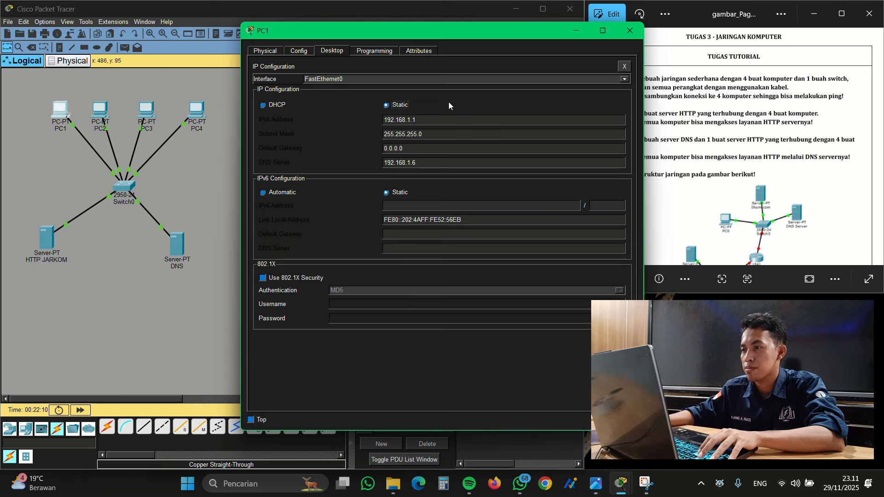
click(629, 31)
- Set PC2's DNS server address to 192.168.1.6 in its IP configuration and close the PC2 window
click(100, 111)
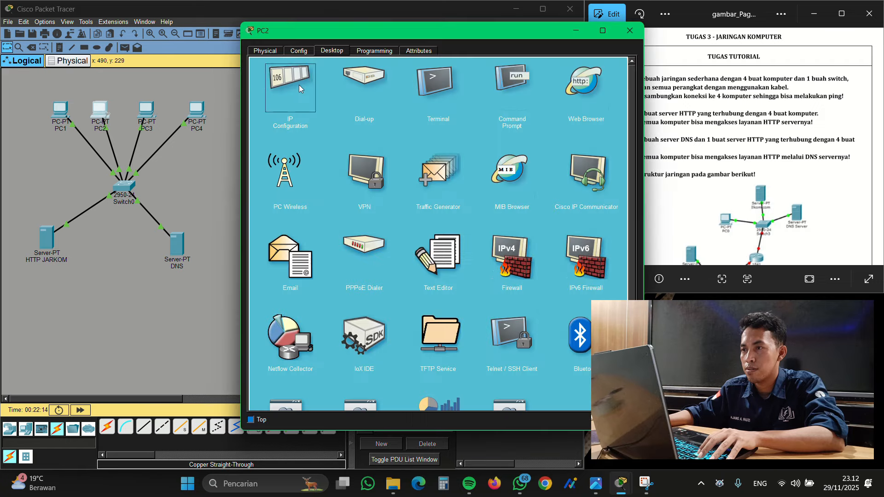
click(299, 84)
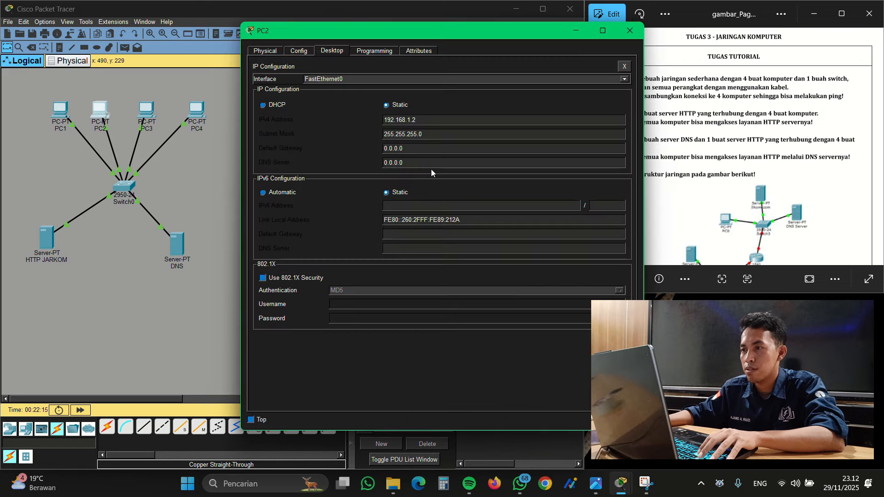
drag(431, 166, 338, 158)
text(19)
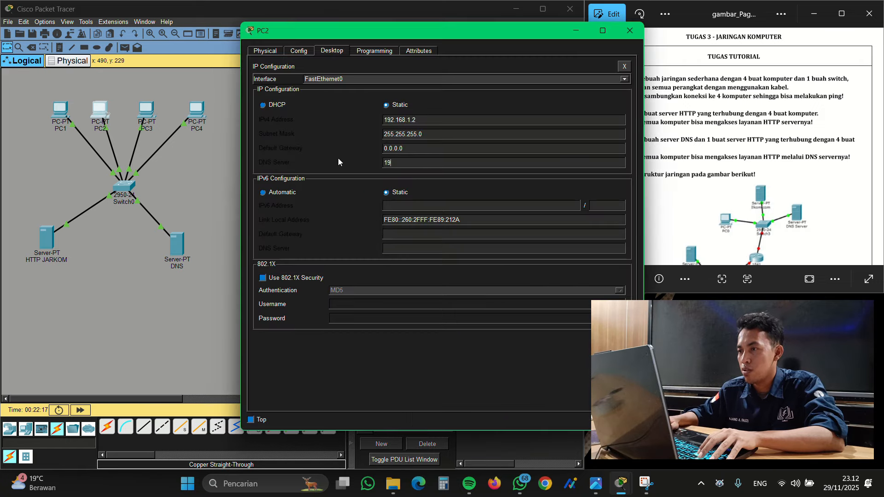
text(2.168.1.6)
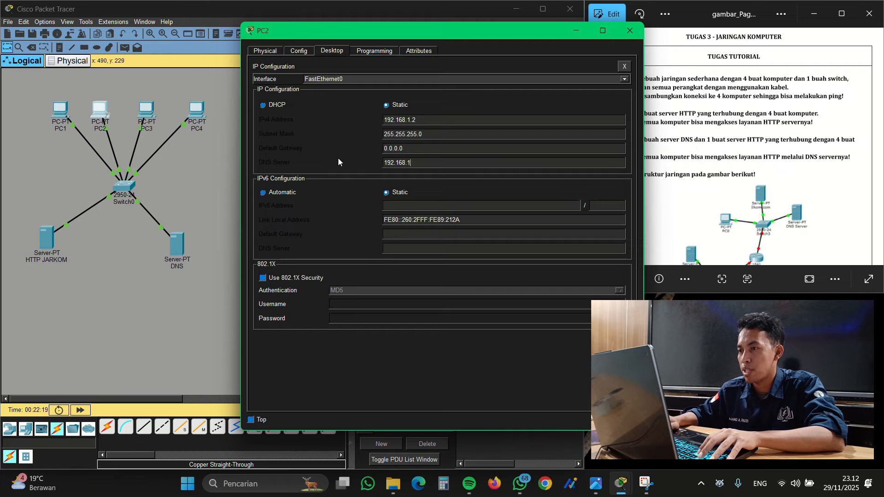
click(630, 31)
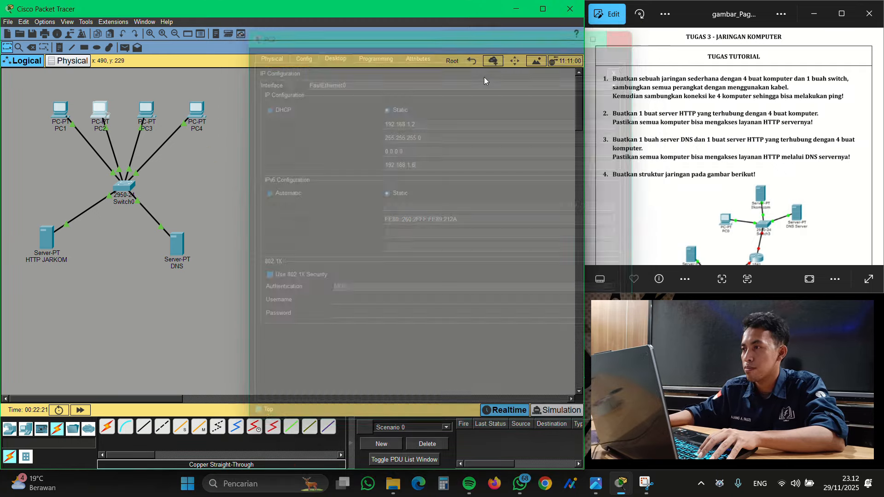
- Set PC3's DNS server address to 192.168.1.6 in its IP configuration and close the PC3 window
click(147, 111)
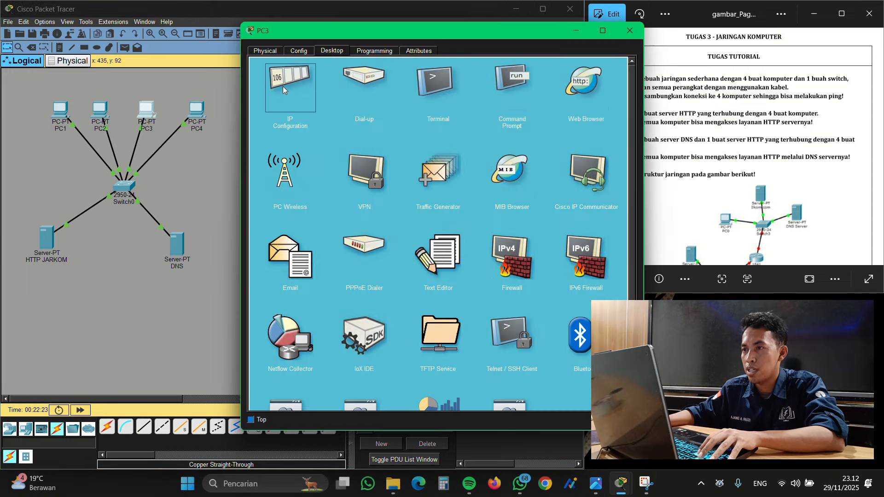
click(282, 87)
triple_click(405, 164)
text(192.168.1.6)
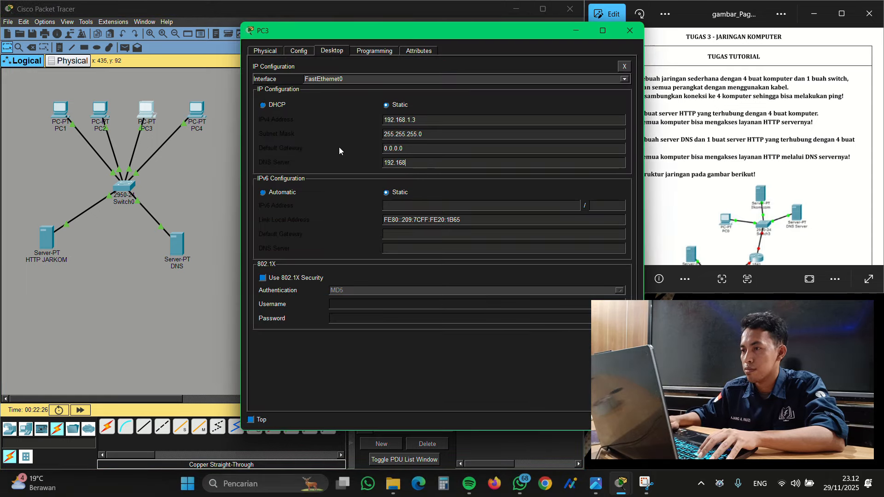
click(630, 30)
- Set PC4's DNS server address to 192.168.1.6 in its IP configuration and close the PC4 window
click(196, 111)
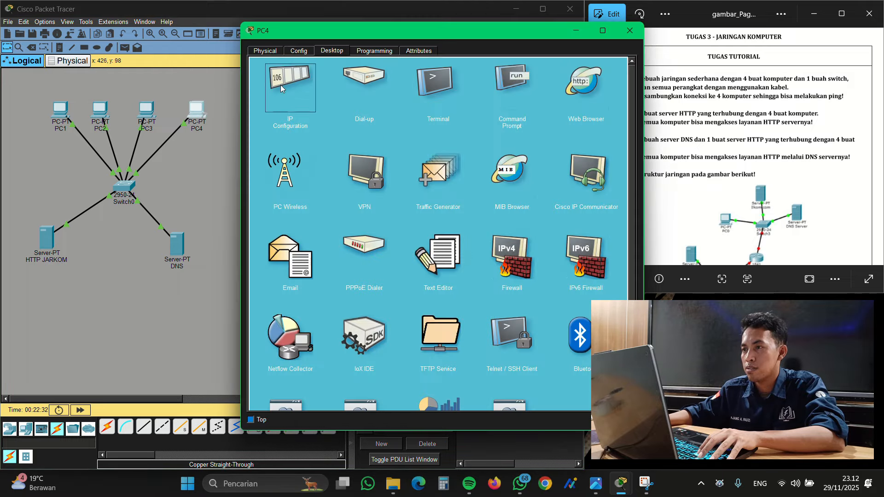
click(281, 86)
drag(406, 163, 361, 166)
text(192.168.1.6)
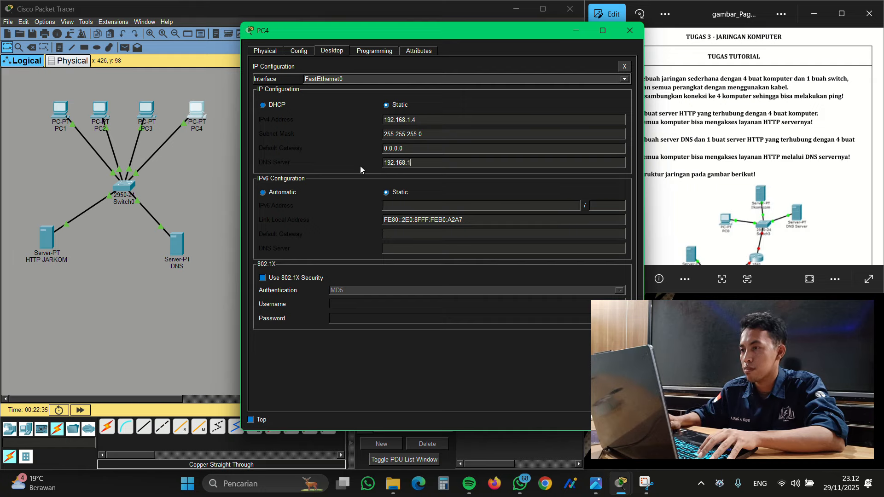
click(631, 31)
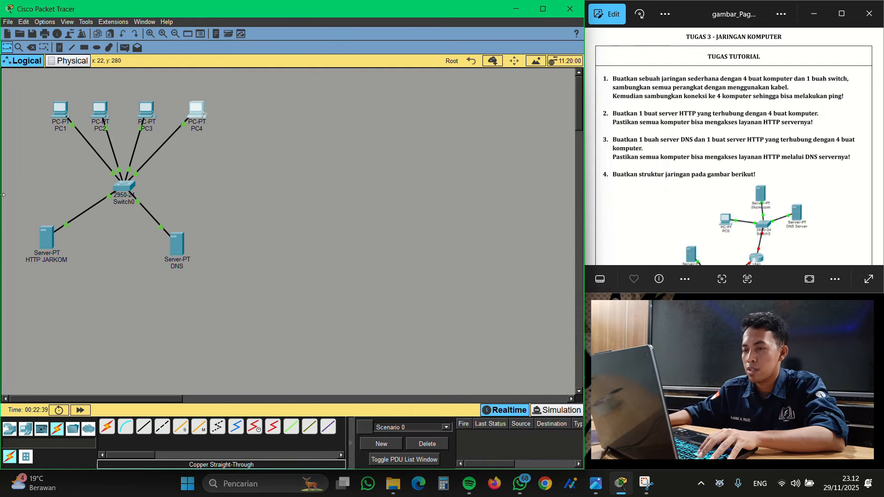
- Set the HTTP JARKOM server's DNS server address to 192.168.1.6 in its IP configuration and close its window
click(46, 238)
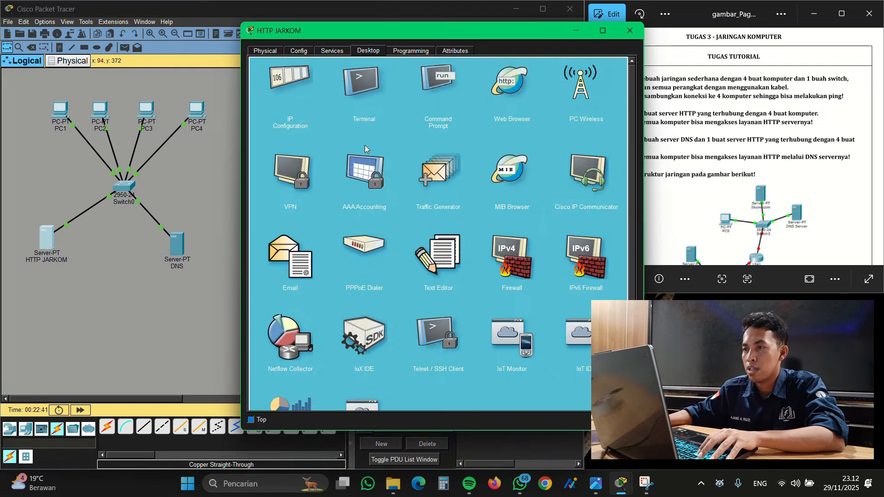
click(298, 85)
drag(416, 153, 351, 153)
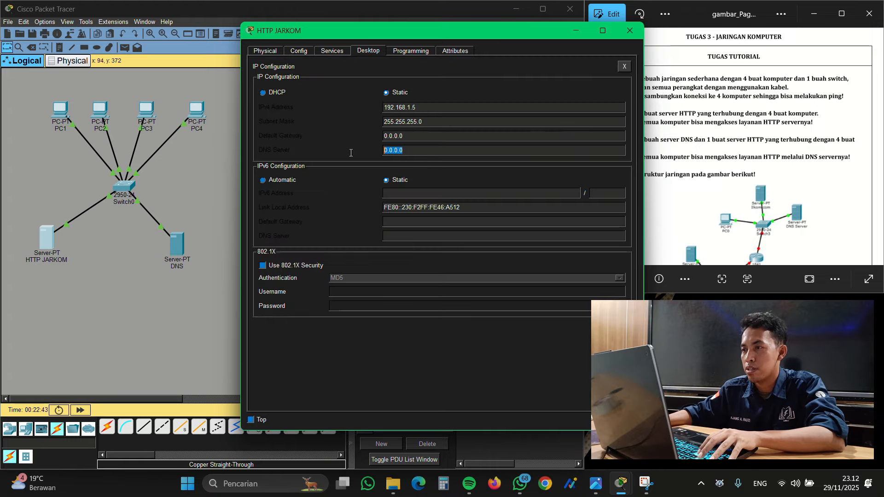
text(192.168.1.6)
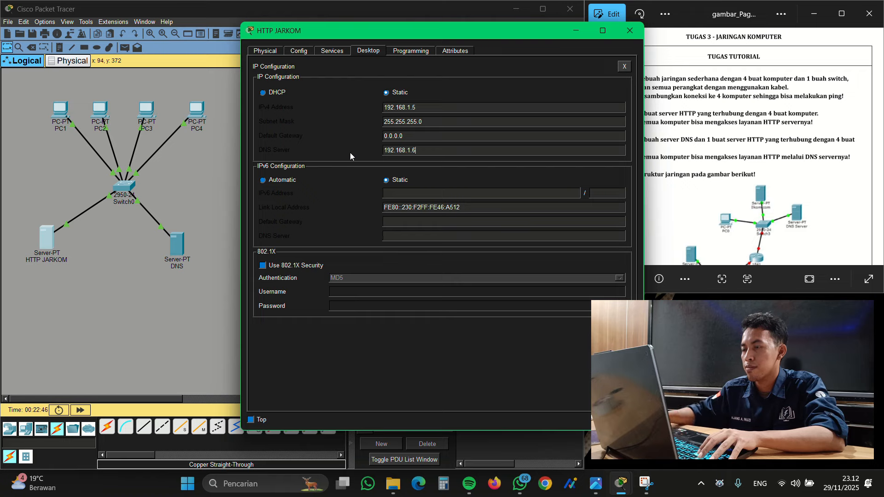
click(630, 30)
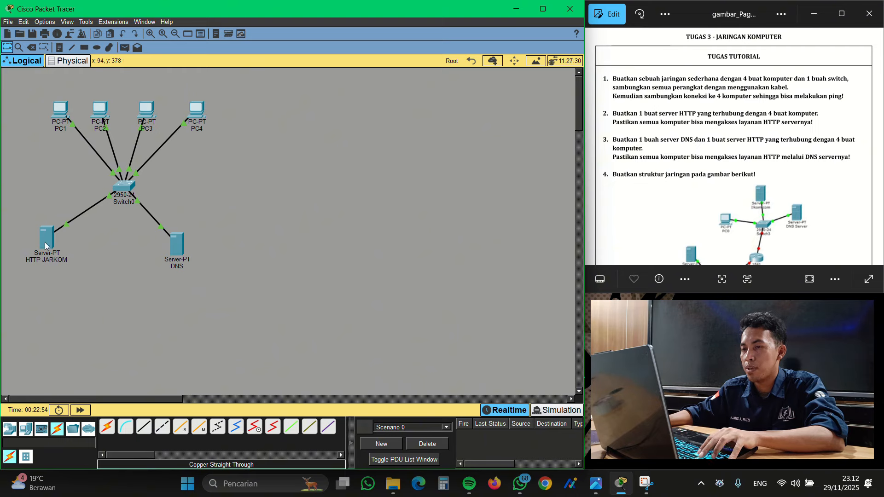
- Load HTTPJARKOM.COM in PC1's web browser to test access through DNS, and close the PC1 window
click(49, 121)
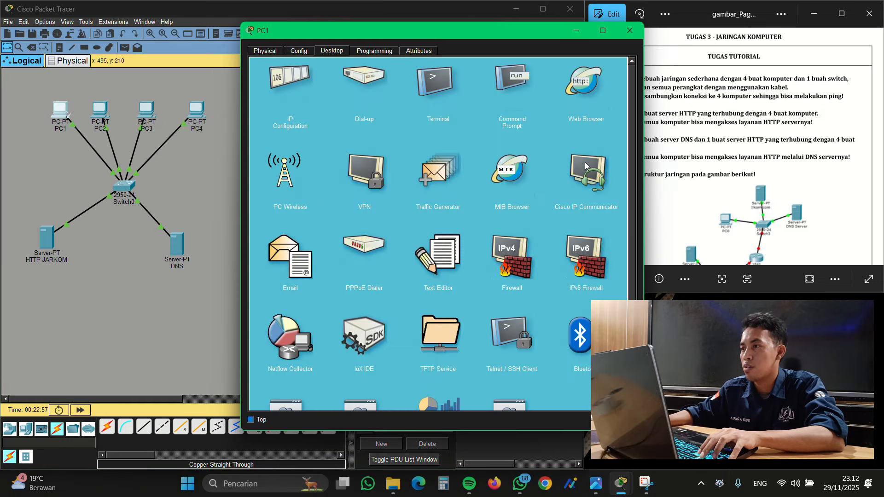
click(589, 91)
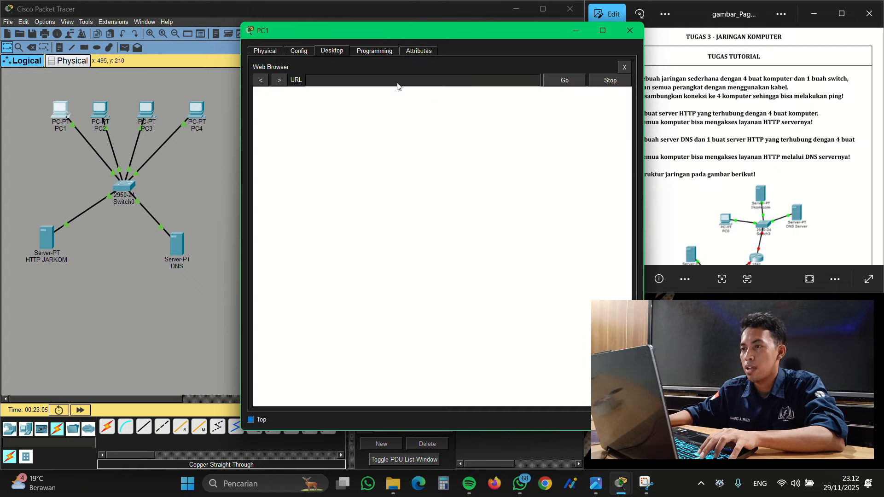
click(399, 84)
text(HT)
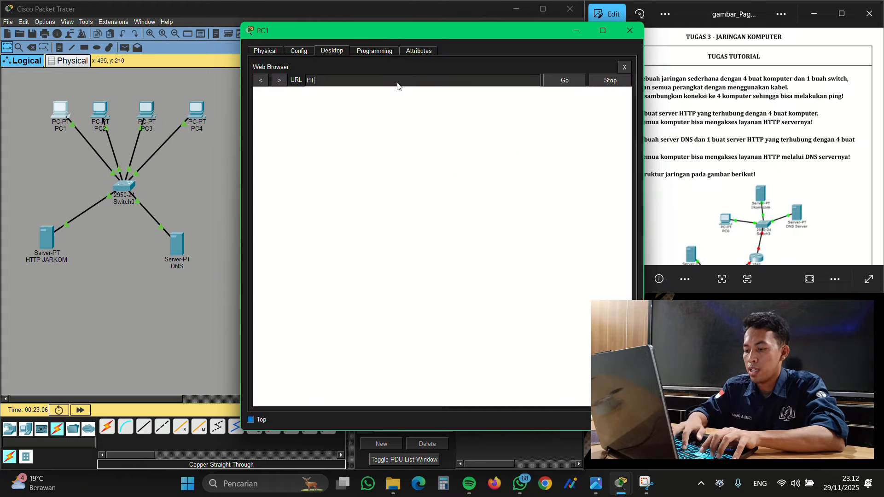
text(TPJARKOM)
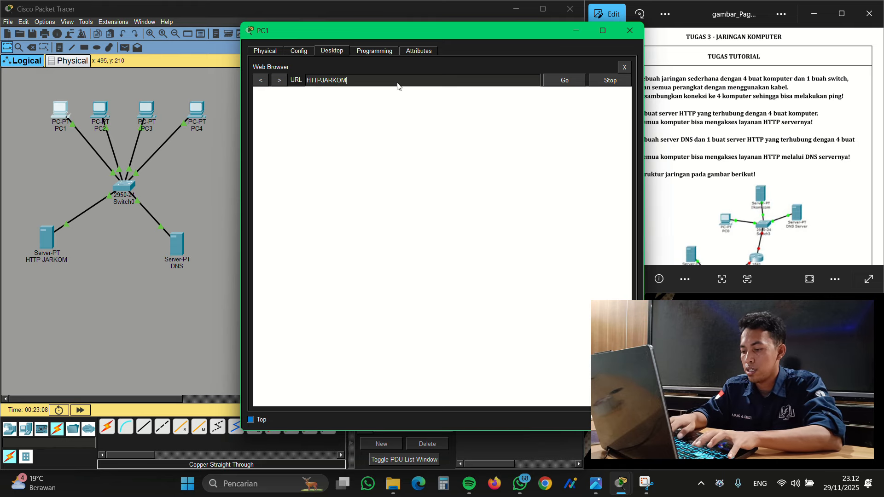
text(.COM)
key(Return)
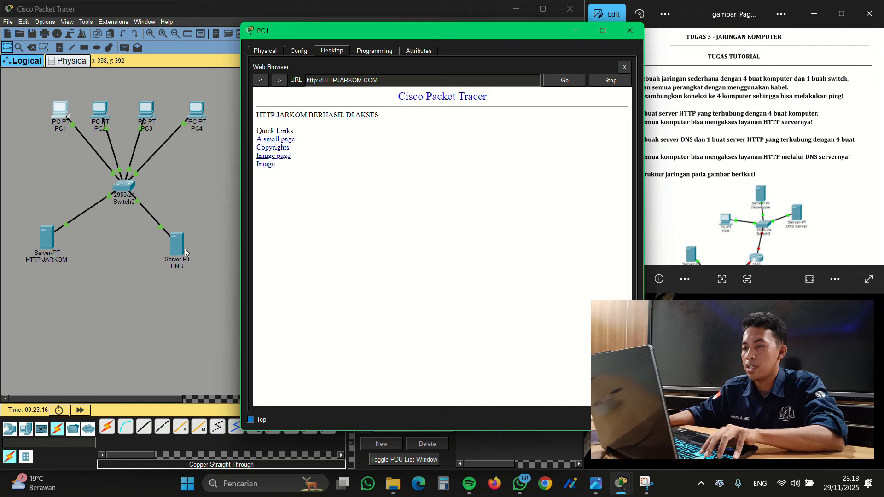
click(630, 31)
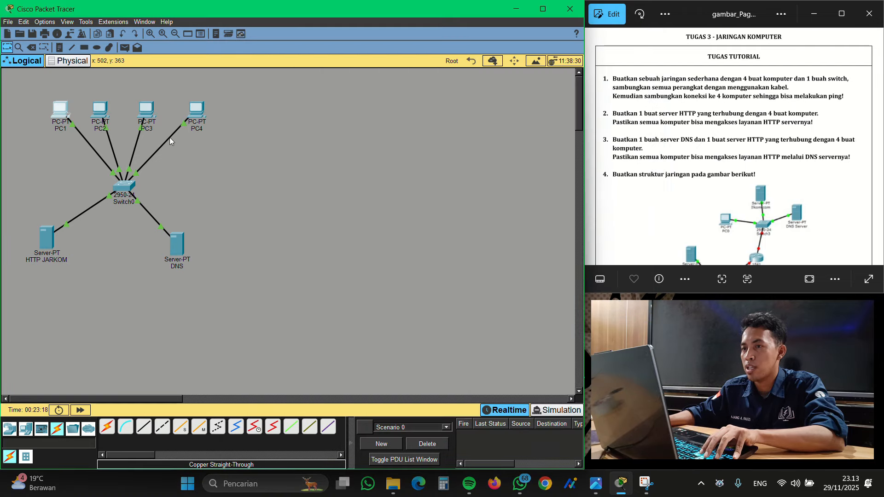
- Load HTTPJARKOM.COM in PC2's web browser to test access through DNS, and close the PC2 window
click(100, 110)
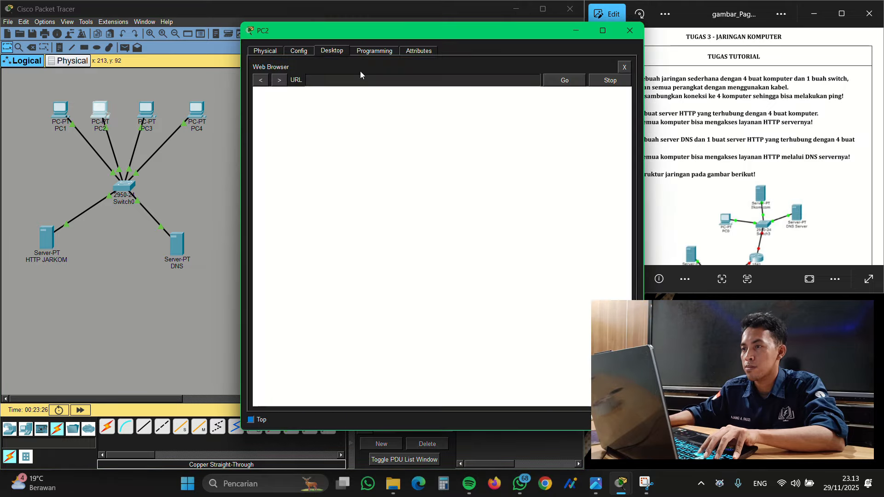
click(361, 78)
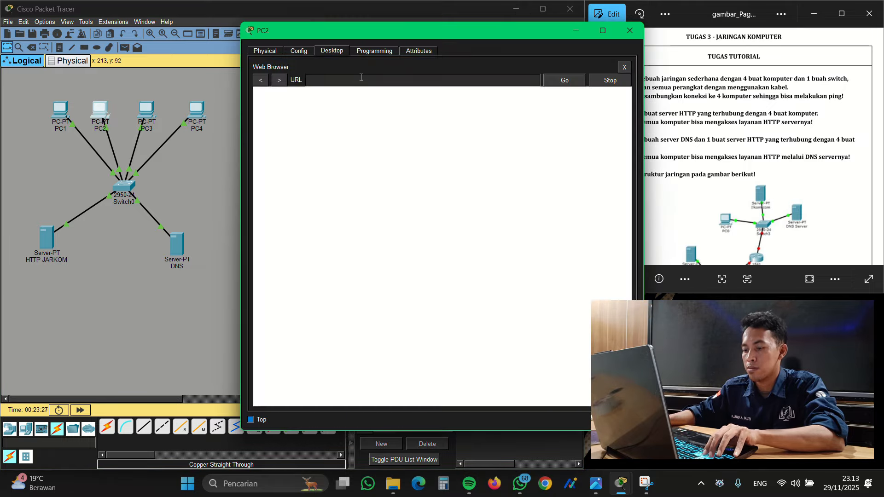
text(HTTPJ)
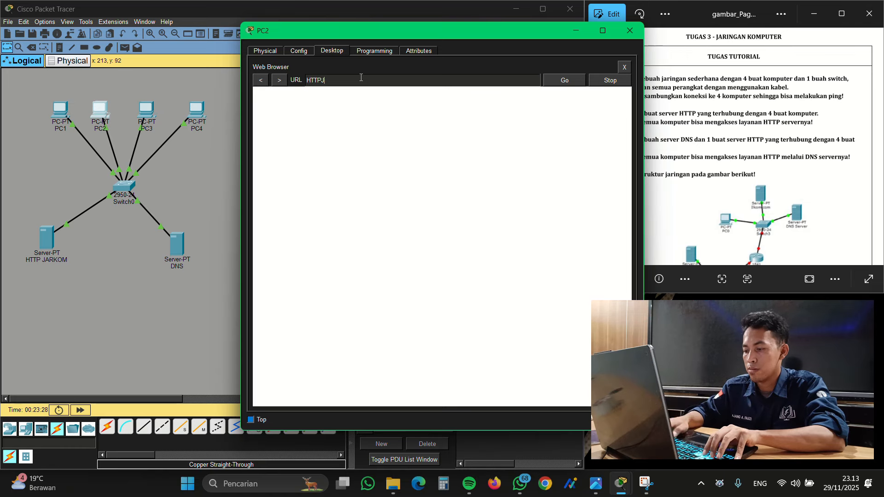
text(ARKOM.COM)
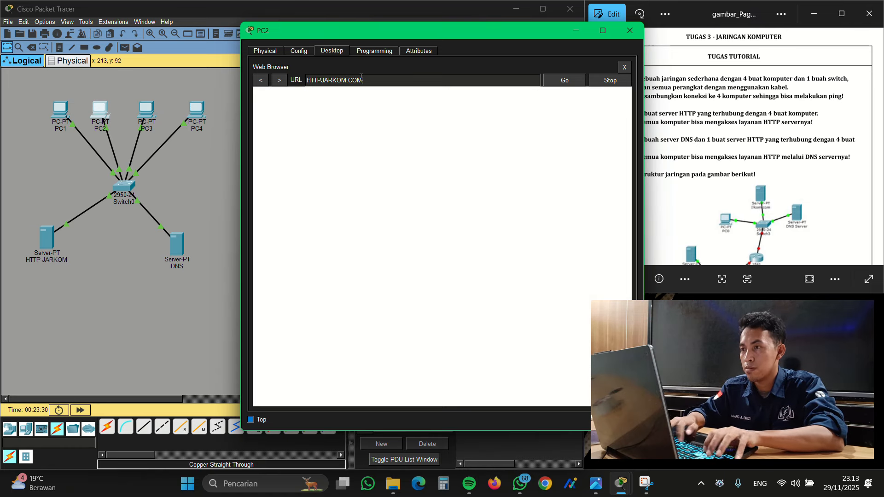
key(Return)
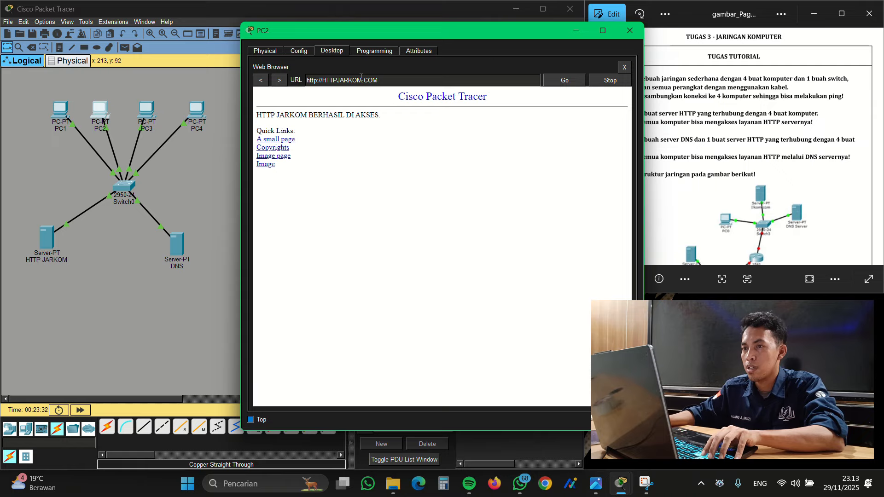
click(629, 31)
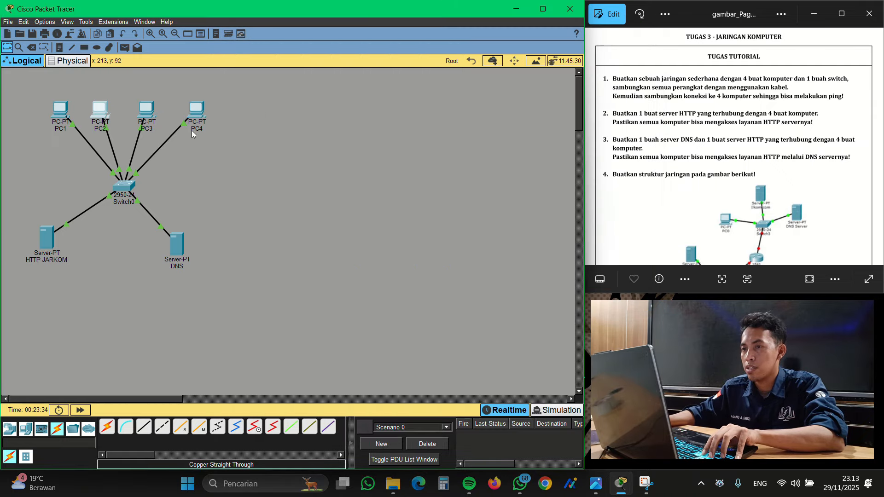
- Load HTTPJARKOM.COM in PC3's web browser to test access through DNS, and close the PC3 window
click(148, 114)
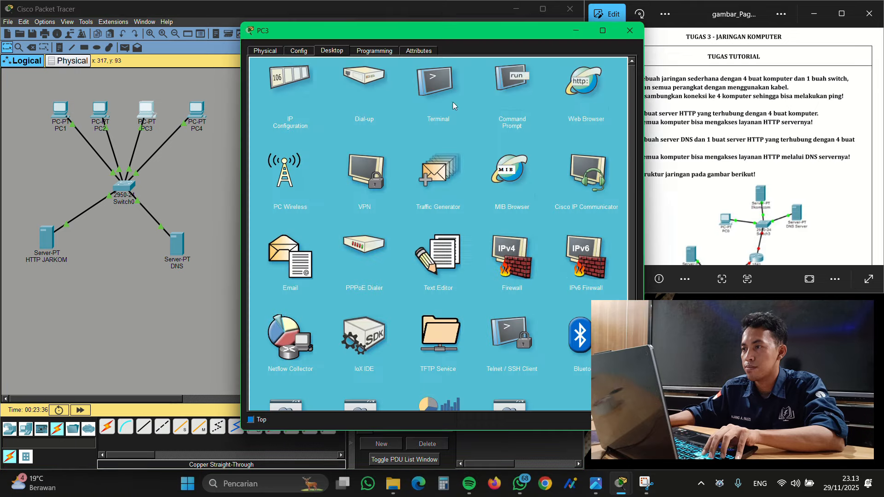
click(586, 87)
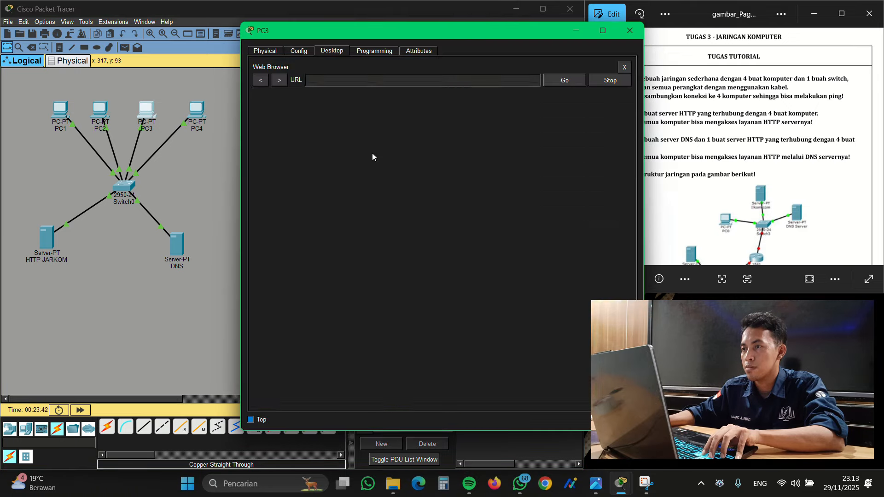
text(HTT)
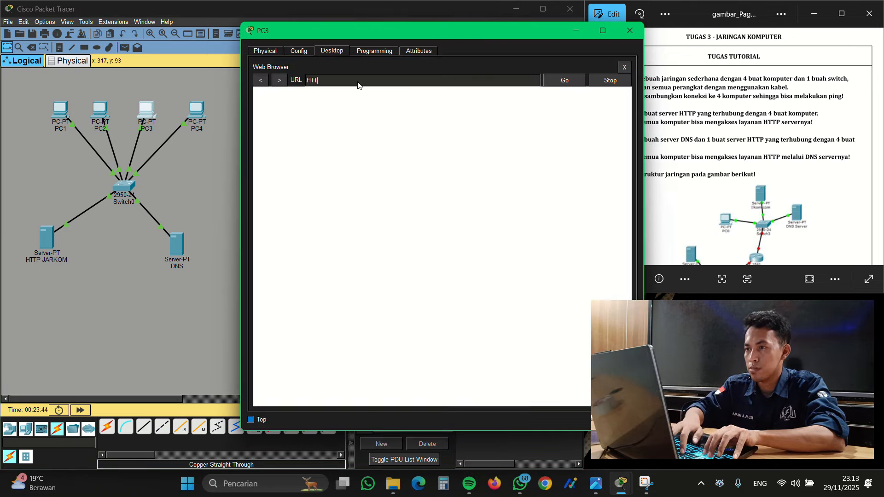
text(PJARKOM.)
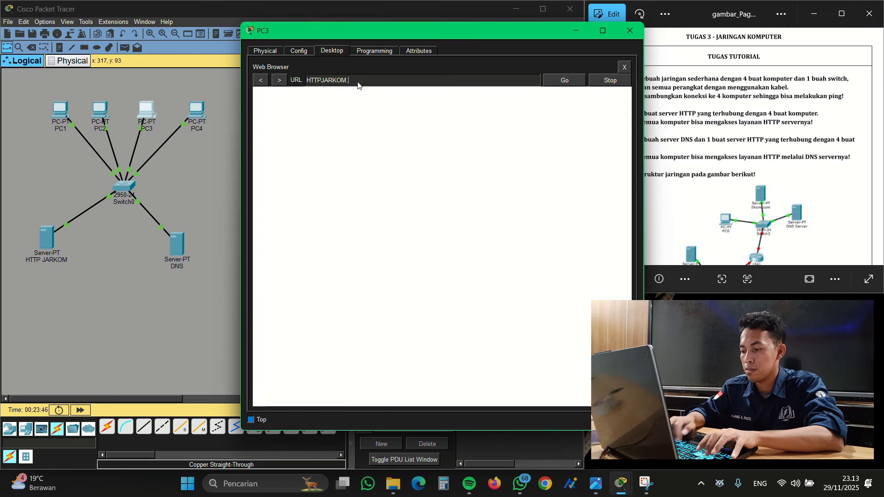
text(COM)
key(Return)
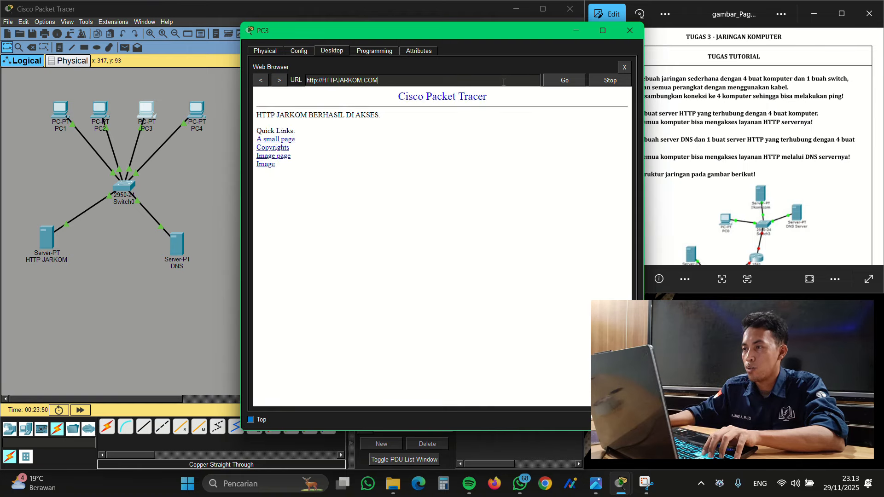
click(630, 31)
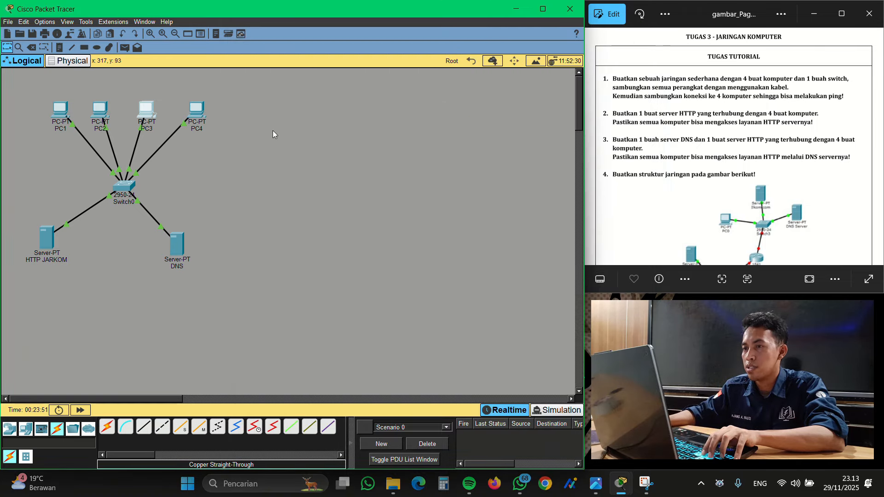
- Load HTTPJARKOM.COM in PC4's web browser to test access through DNS, and close the PC4 window
click(198, 116)
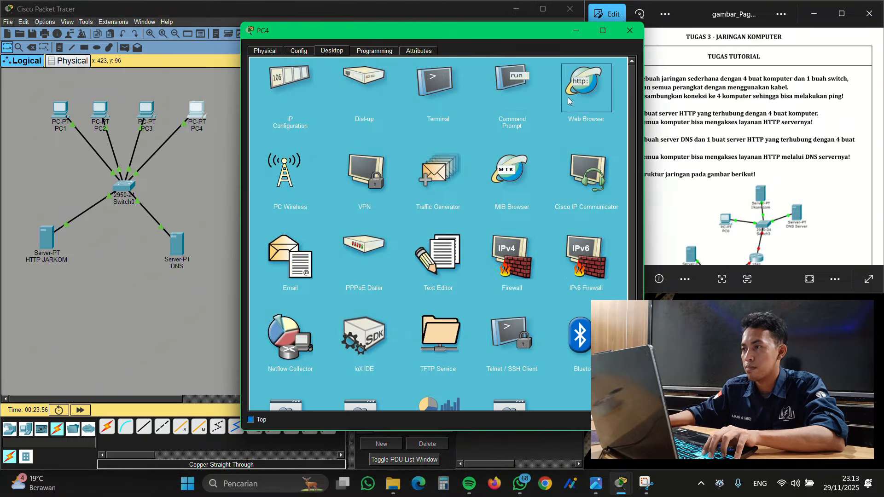
click(569, 101)
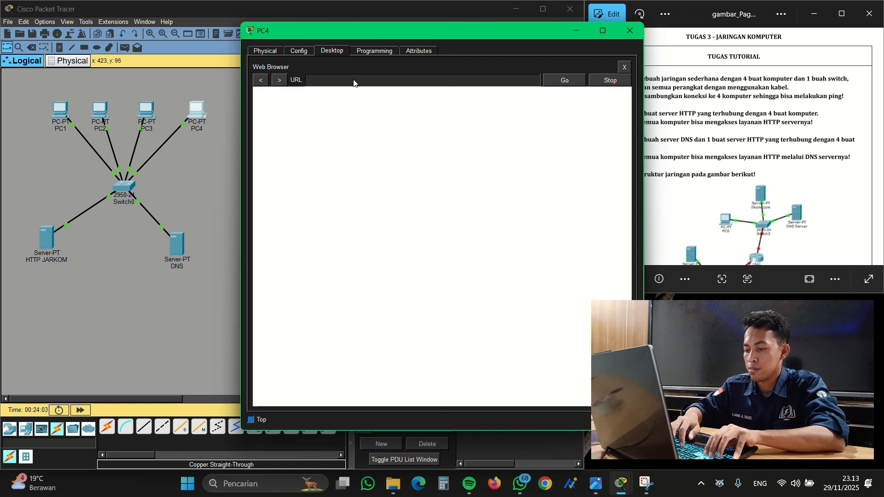
text(HTTPJA)
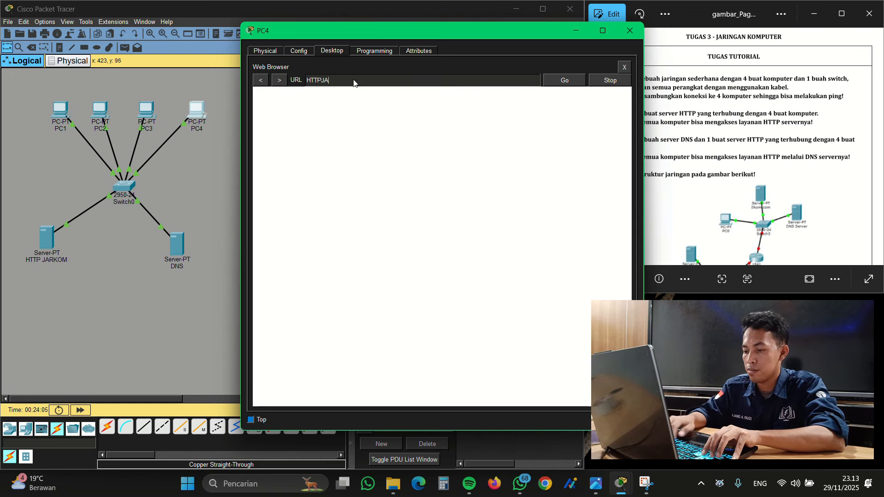
text(RKOM.COM)
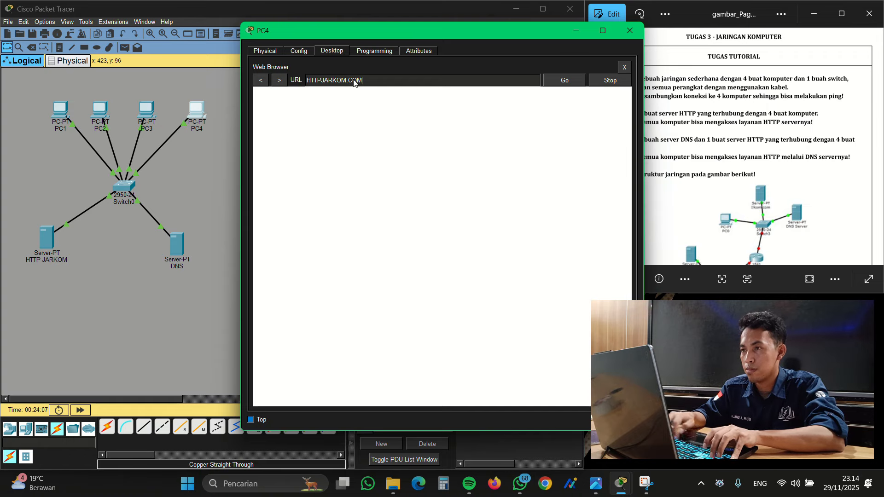
key(Return)
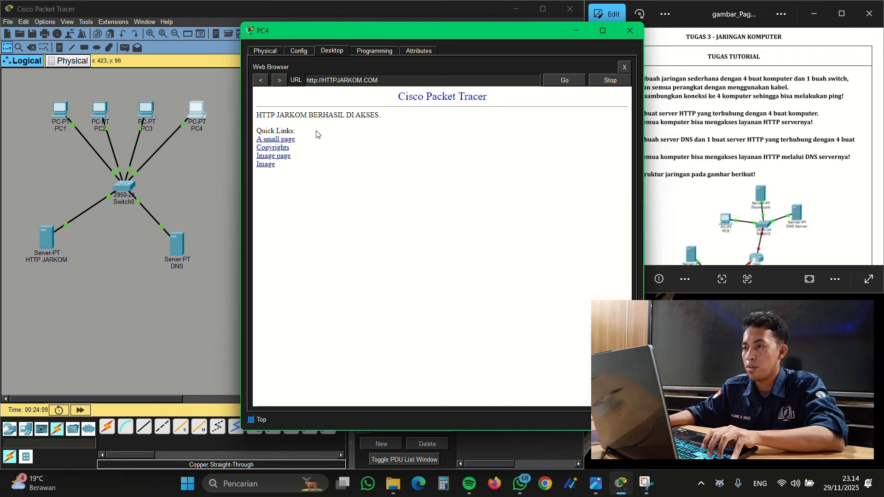
click(630, 31)
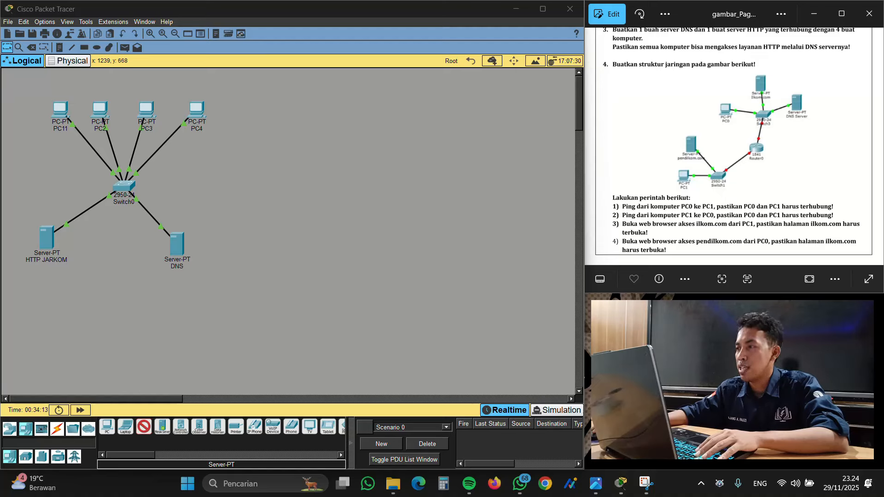
- Place three servers and two PCs in the empty workspace, arranged like the task 4 diagram
click(144, 431)
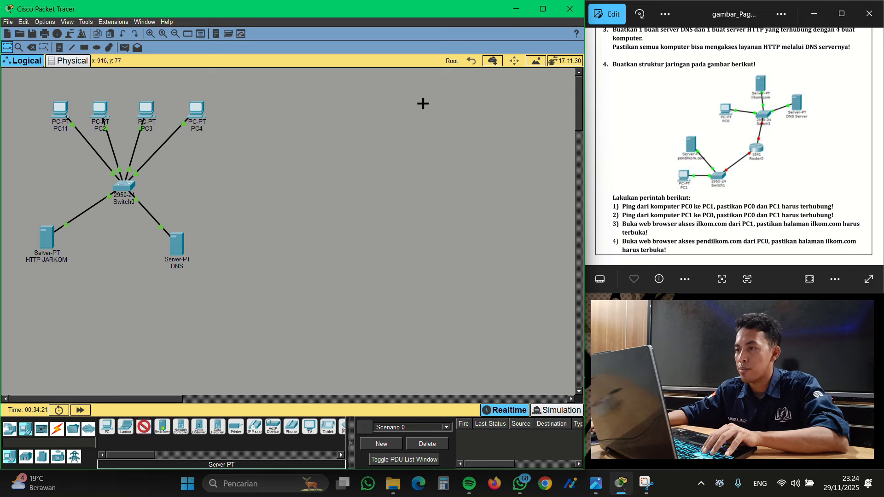
click(423, 103)
click(472, 158)
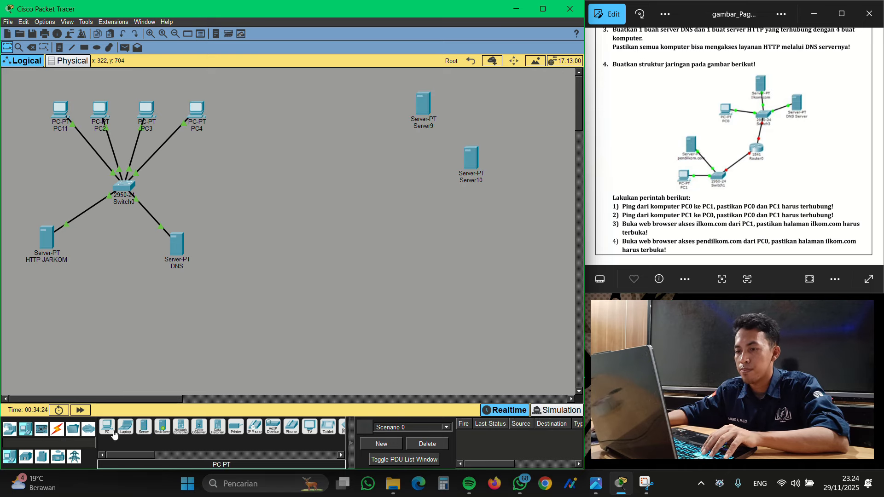
click(270, 311)
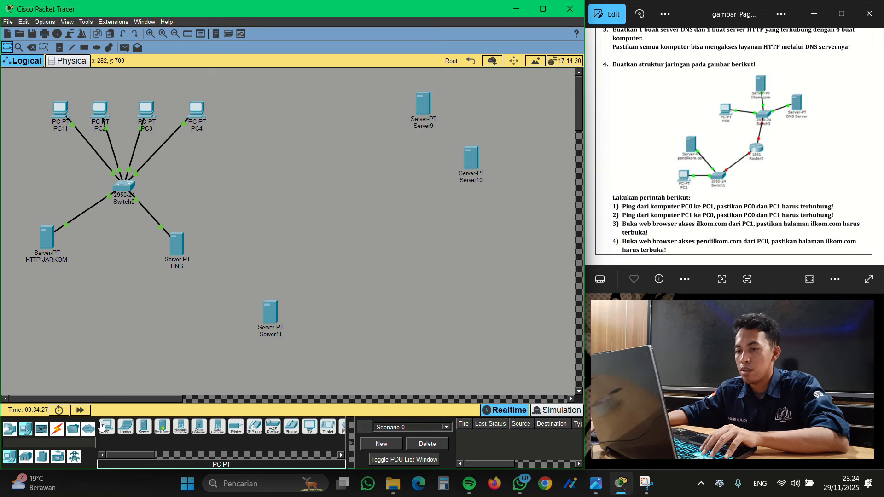
click(373, 157)
click(271, 368)
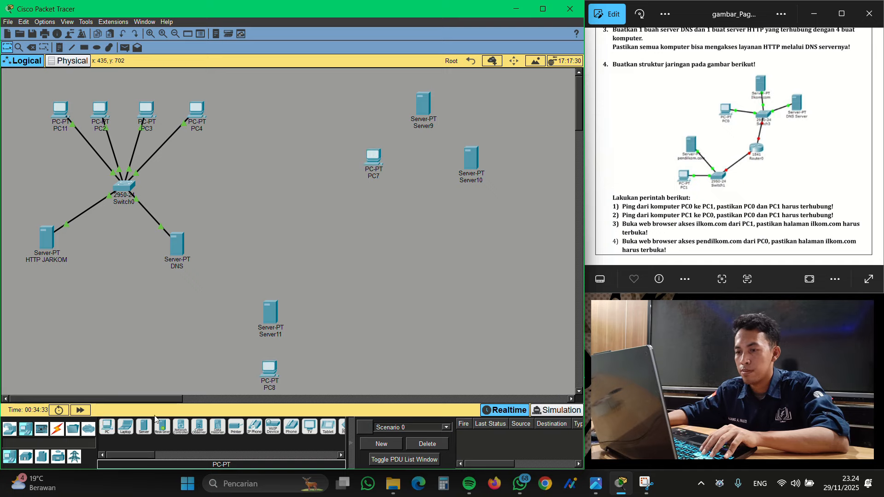
- Add two 2950-24 switches, one beside PC8 and one between PC7 and Server10, spreading the devices apart
click(9, 429)
click(26, 456)
click(272, 428)
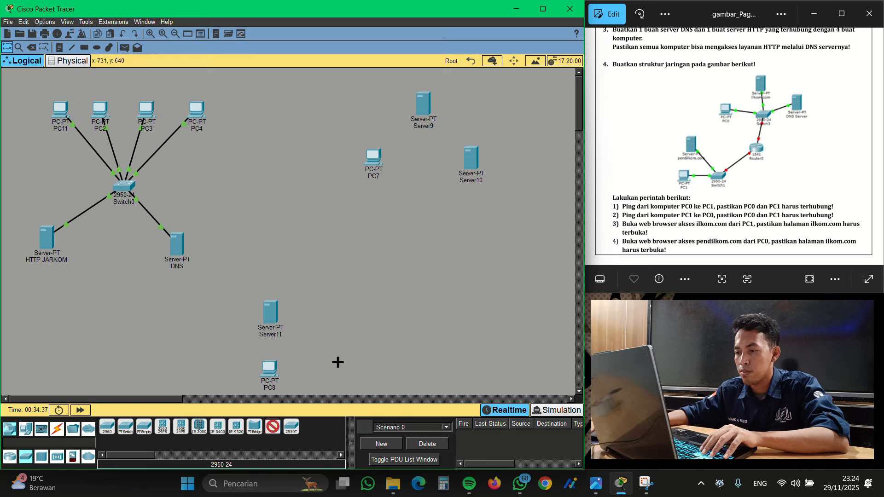
click(351, 368)
click(425, 182)
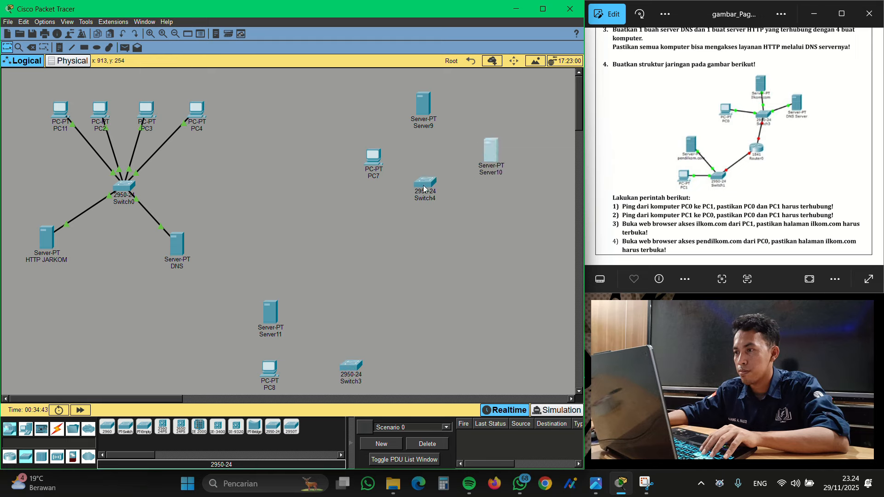
- Place an 1841 router between the two new 2950-24 switches
click(10, 456)
click(193, 427)
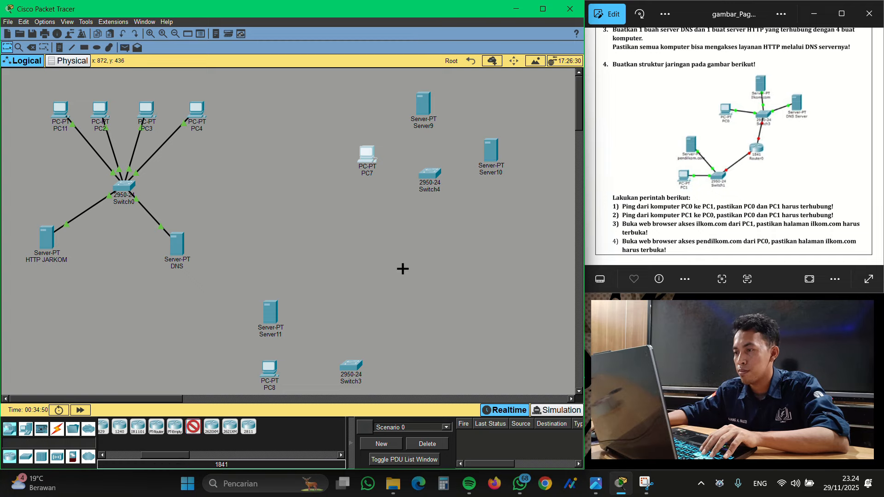
click(403, 267)
scroll(445, 259, down, 1)
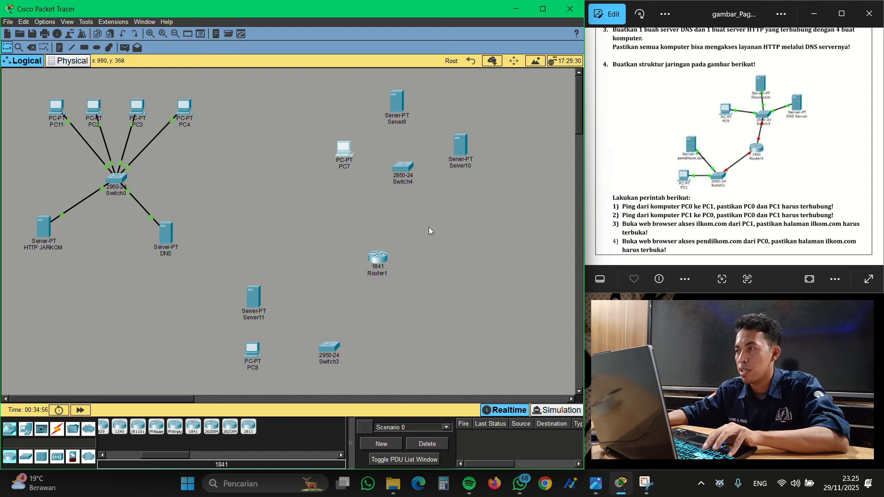
- Rename Server9 as ILKOM.COM and Server10 as DNS SERVER
click(403, 121)
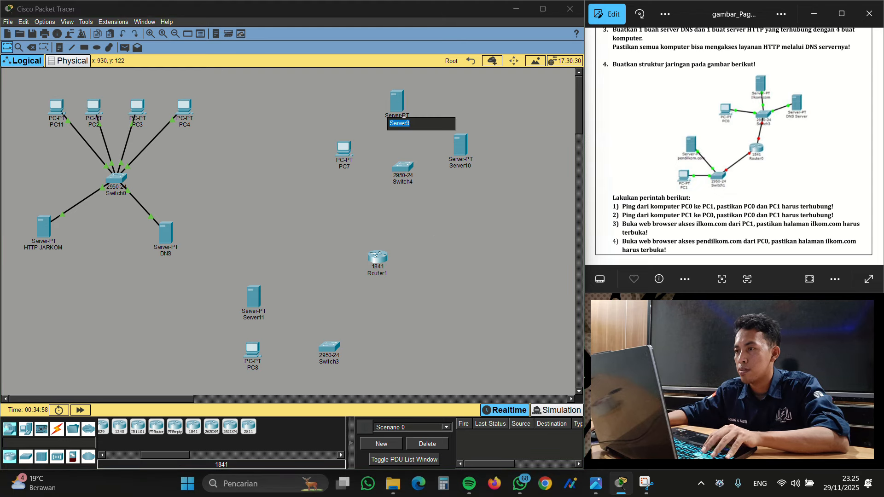
text(ILKOM.)
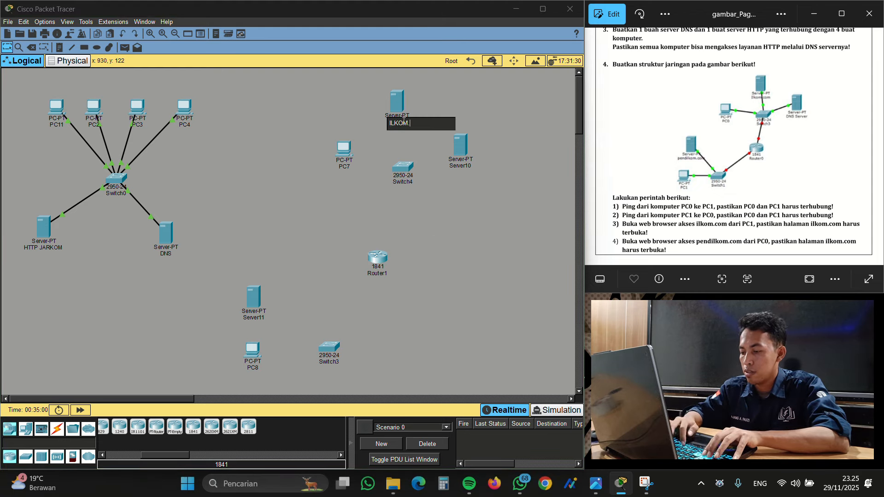
text(COM)
key(Return)
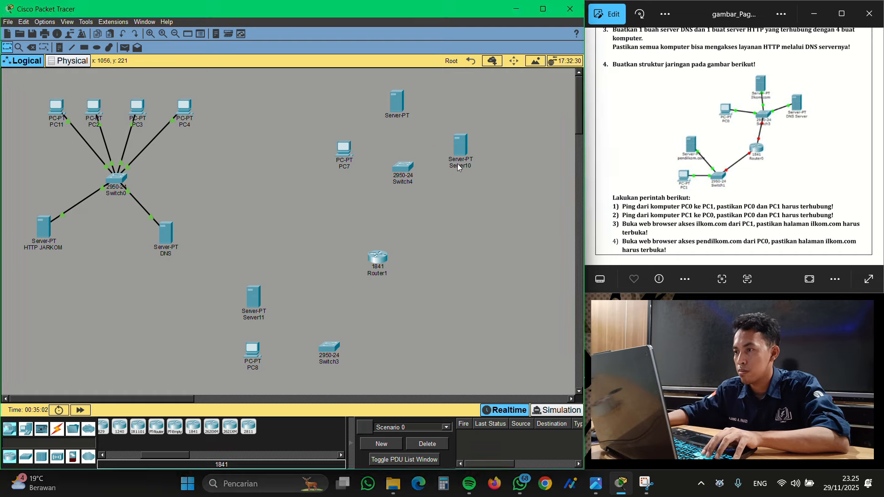
click(459, 166)
text(DNS SE)
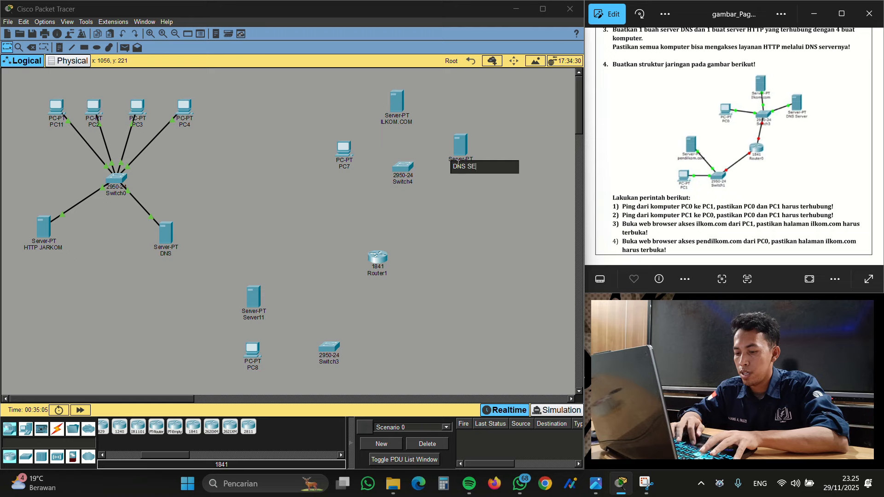
text(RVER)
key(Return)
- Rename Server11, the server above PC8, as PENDILKOM.COM
click(244, 318)
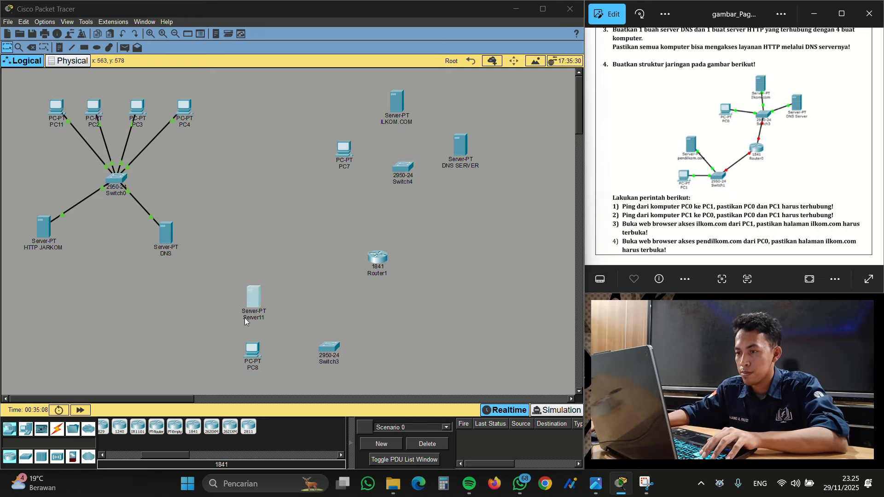
text(PENDILKOM)
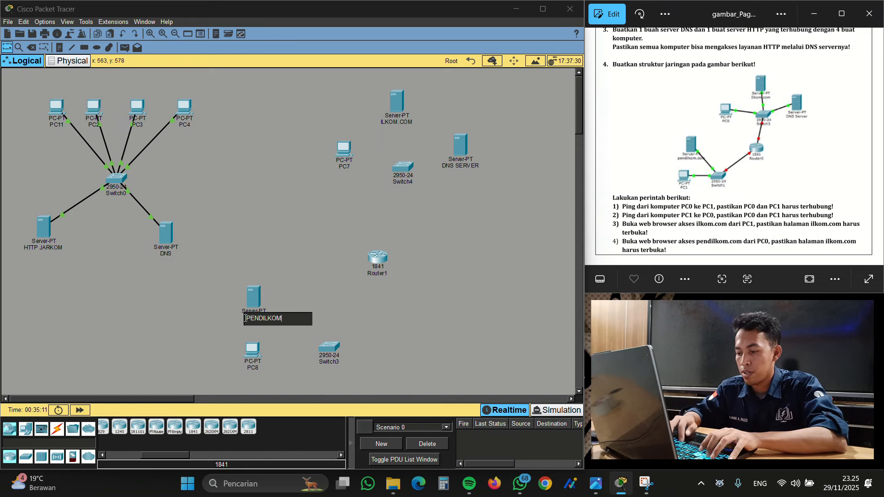
text(.COM)
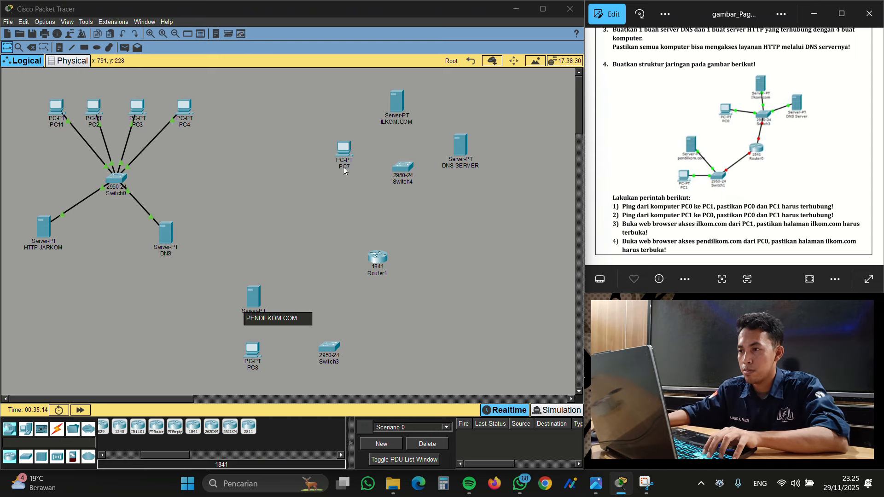
- Rename PC7 as PC0 and PC8 as PC1
click(344, 167)
text(PC0)
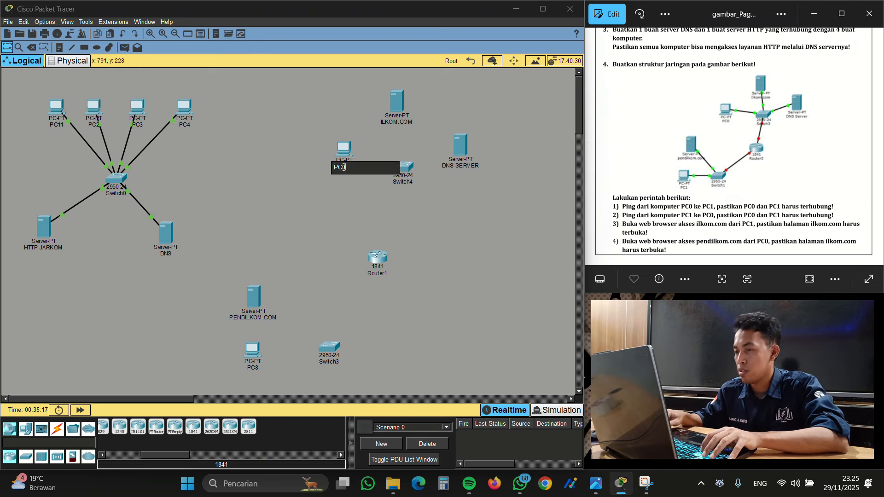
click(250, 368)
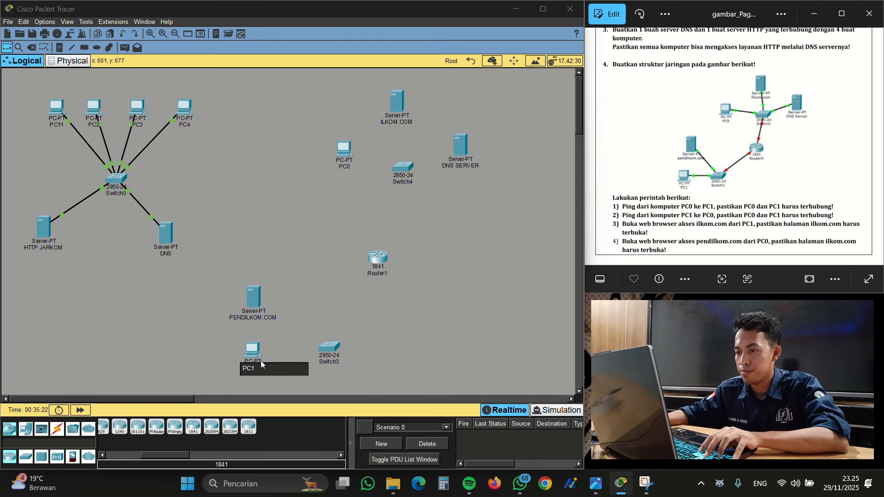
text(PC1)
key(Return)
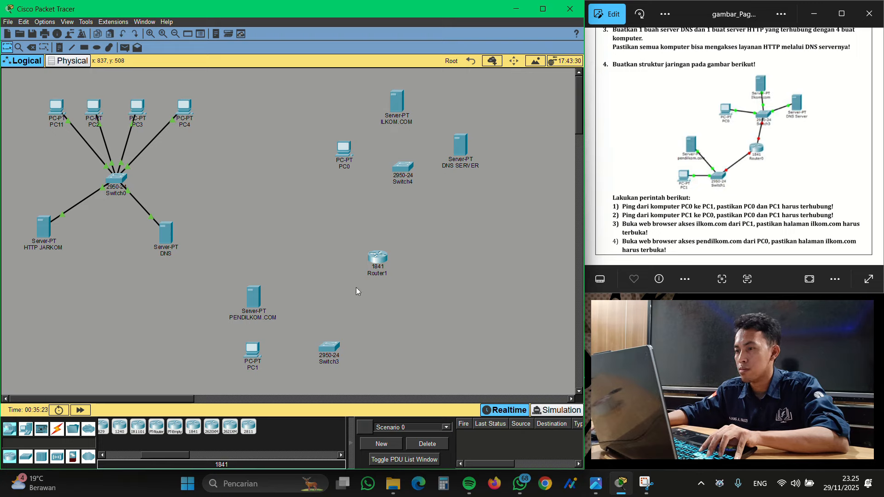
- Connect PC1's FastEthernet0 port and the PENDILKOM.COM server to Switch3 with copper straight-through cables
click(57, 429)
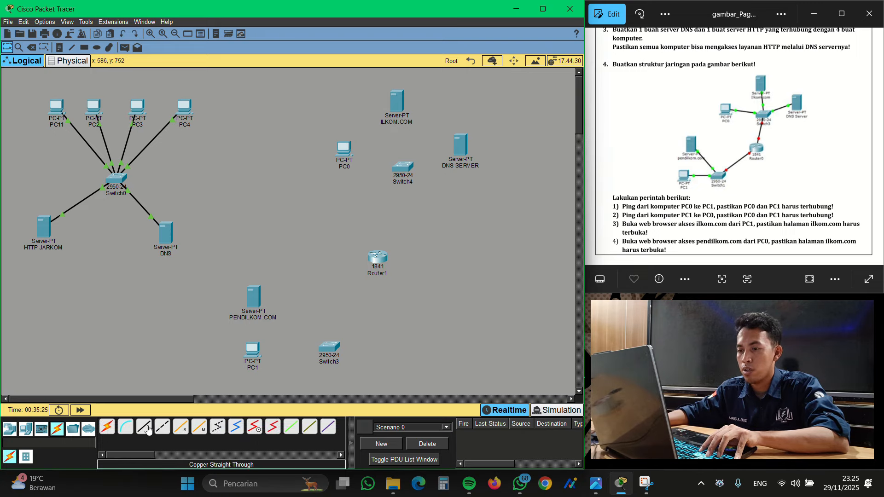
click(147, 429)
click(253, 354)
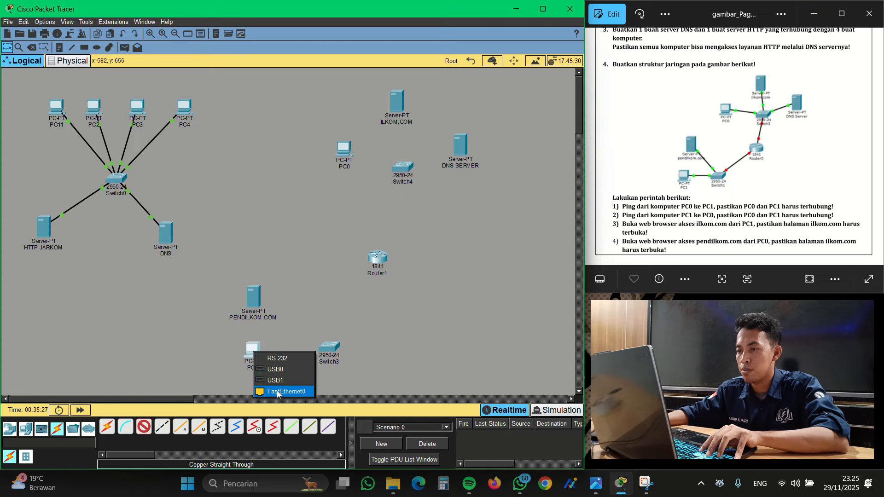
click(277, 392)
click(329, 349)
click(367, 90)
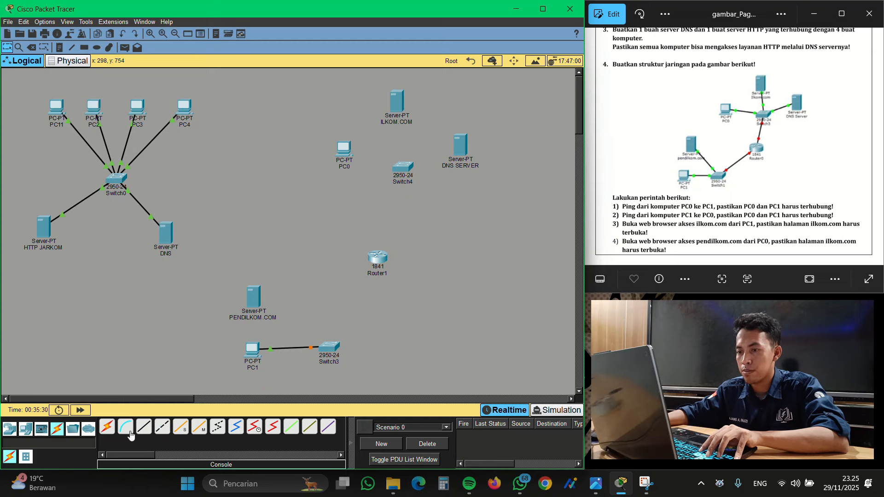
click(248, 307)
click(326, 347)
click(367, 101)
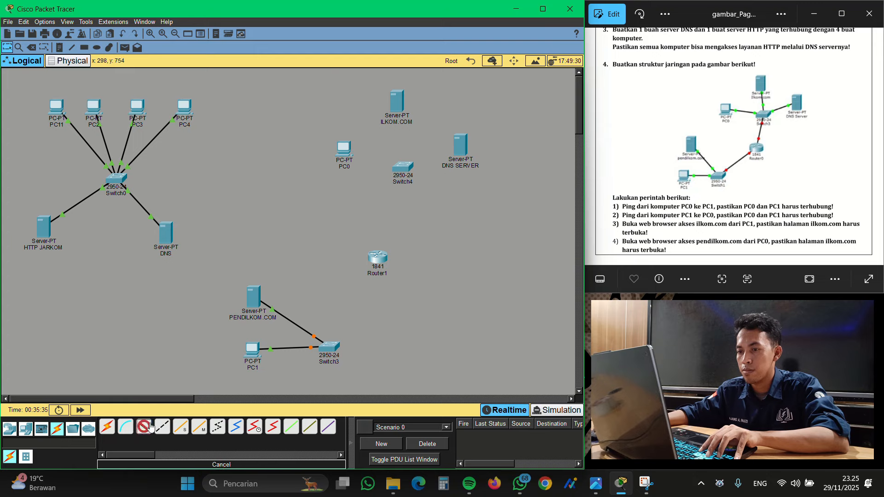
- Connect the ILKOM.COM server to Switch4 with a copper straight-through cable
click(398, 104)
click(412, 113)
click(401, 166)
click(411, 185)
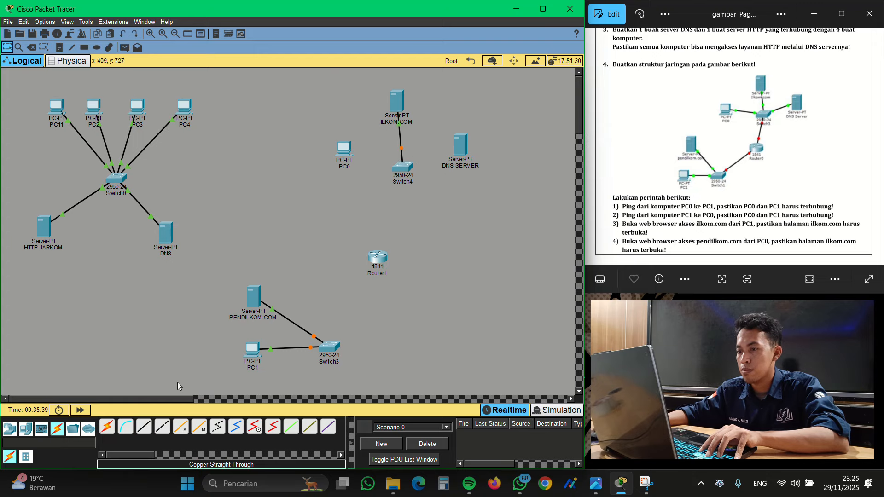
- Connect PC0 to Switch4's FastEthernet0/2 port with a copper straight-through cable
click(144, 427)
click(344, 146)
click(371, 176)
click(405, 167)
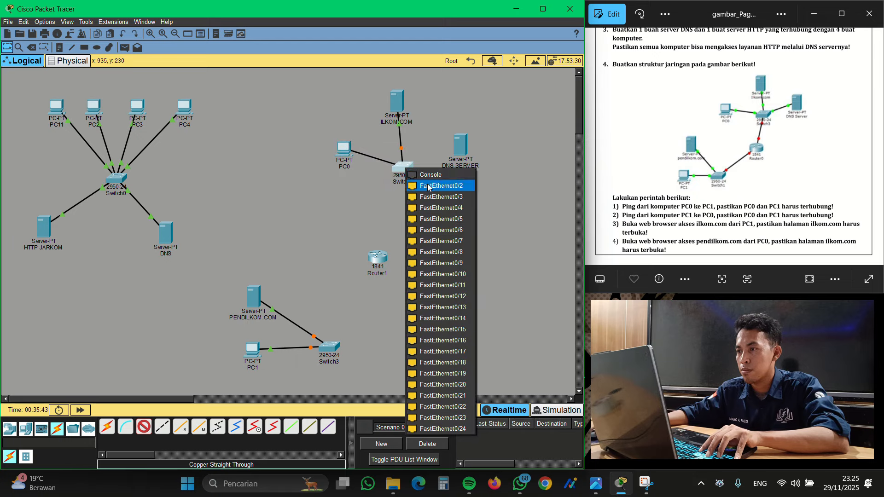
click(428, 187)
- Connect the DNS SERVER above Router1 to Switch4's FastEthernet0/3 port with a copper straight-through cable
click(145, 427)
click(461, 150)
click(474, 158)
click(411, 165)
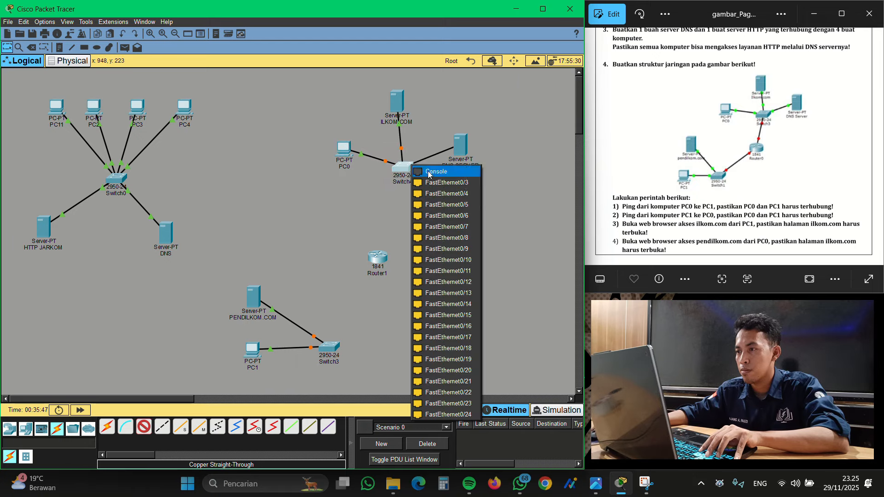
click(430, 181)
- Connect Switch4 to Router1's FastEthernet0/1 port with a copper straight-through cable
click(144, 428)
click(405, 168)
click(428, 186)
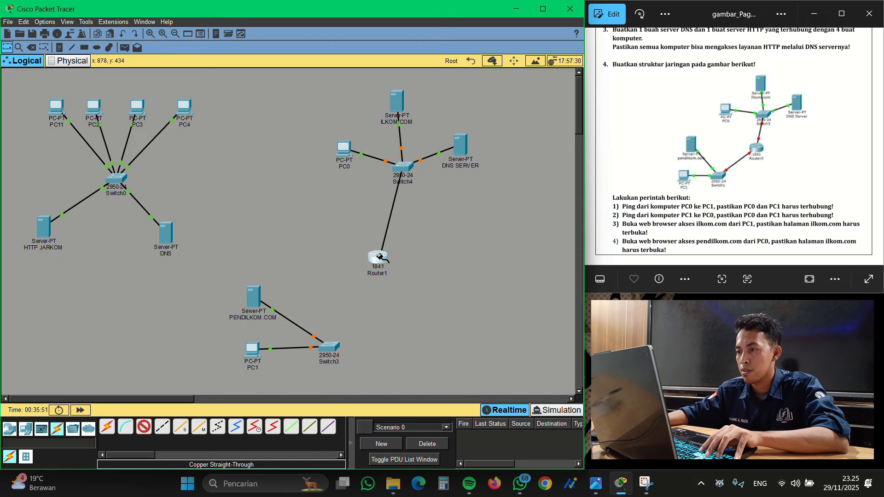
click(379, 256)
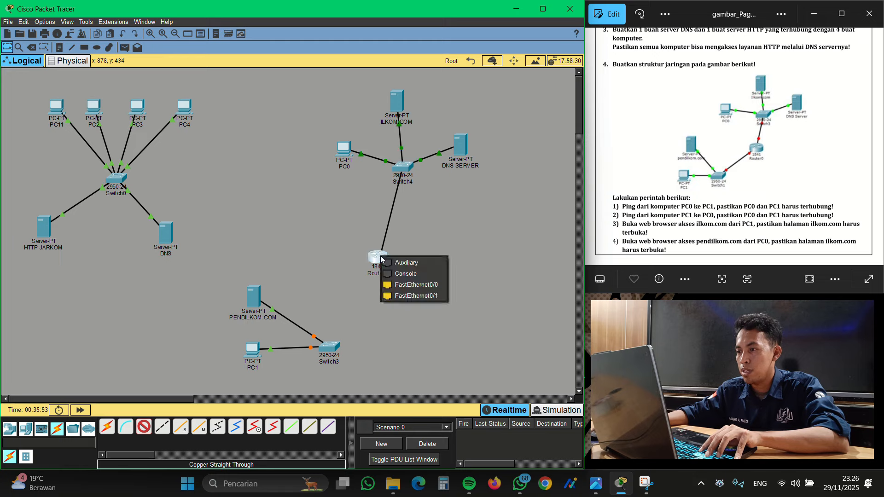
click(404, 296)
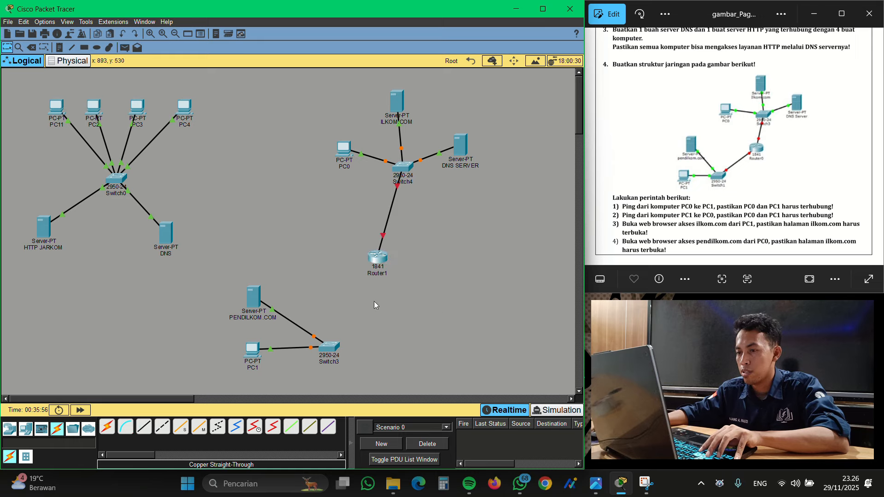
- Connect Router1's FastEthernet0/0 port to Switch3 with a copper straight-through cable
click(382, 261)
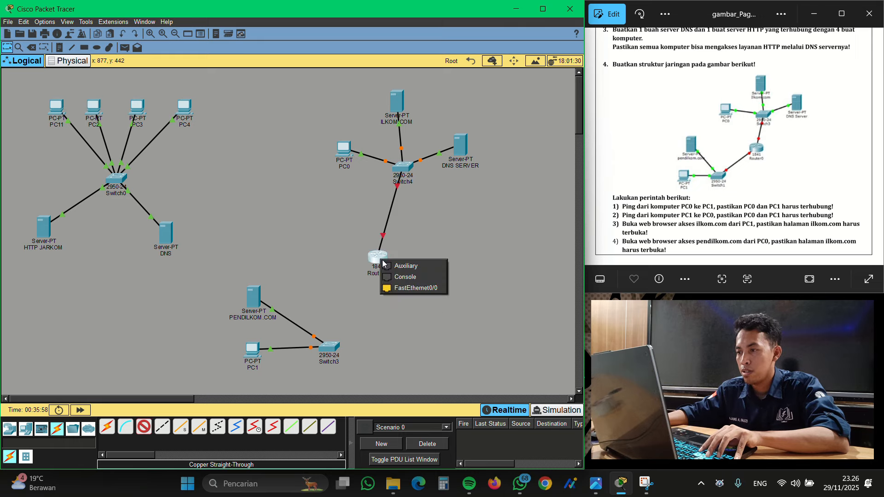
click(421, 288)
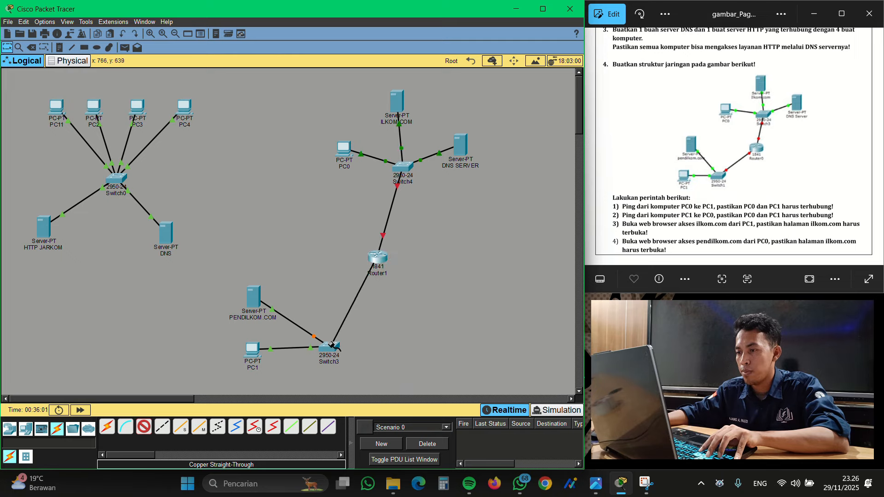
click(331, 345)
click(364, 105)
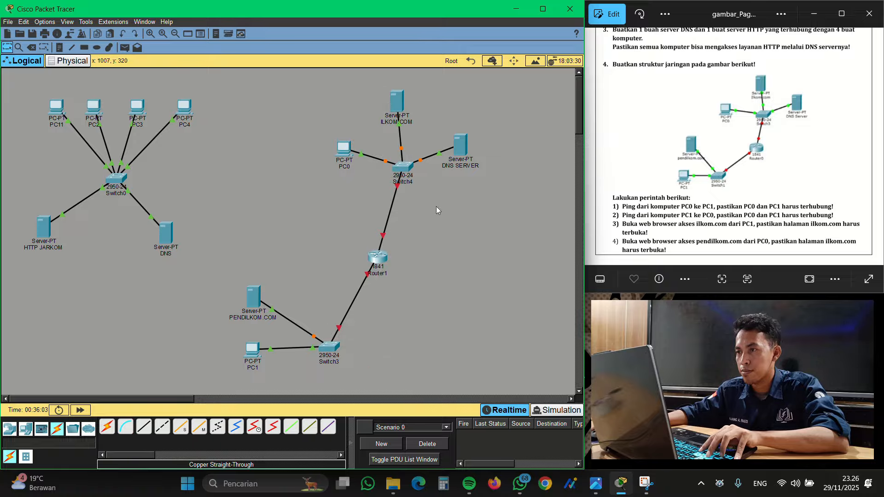
- Move Router1 below Switch4 and shift the PENDILKOM.COM server, PC1 and Switch3 together slightly upward
drag(378, 257, 399, 251)
drag(356, 370, 214, 263)
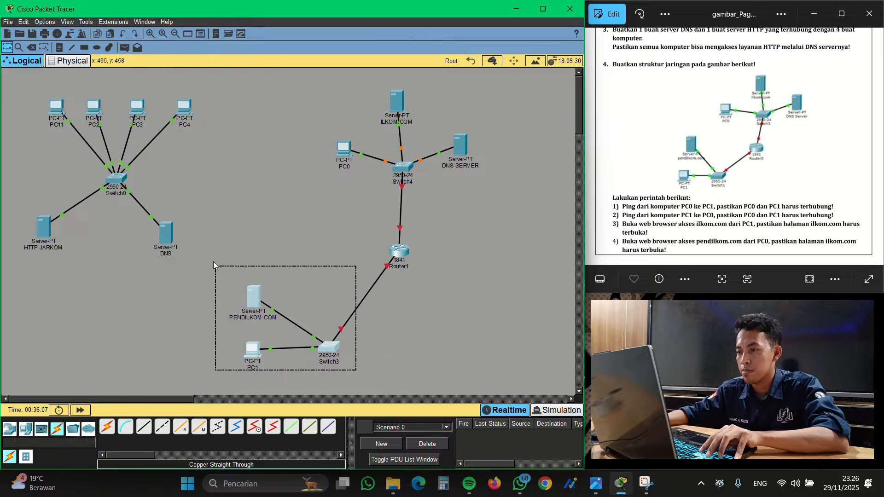
drag(253, 294, 259, 272)
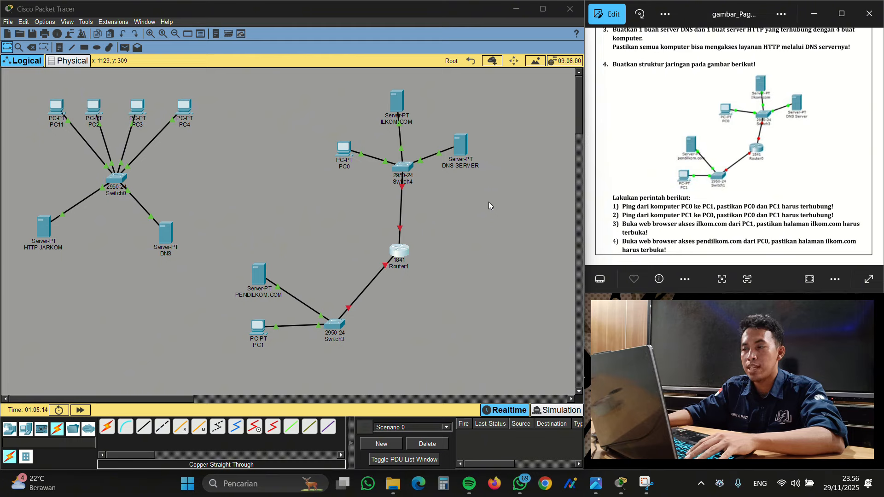
drag(512, 211, 303, 73)
drag(375, 367, 198, 237)
click(532, 272)
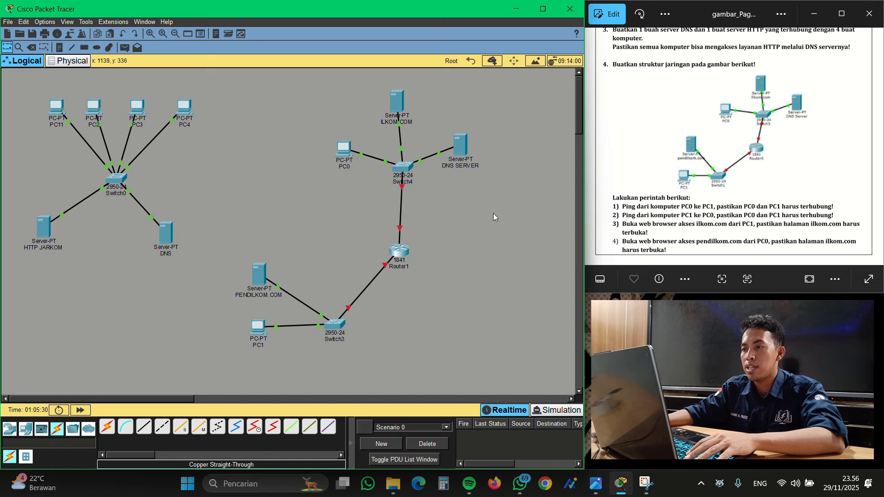
drag(493, 214, 319, 87)
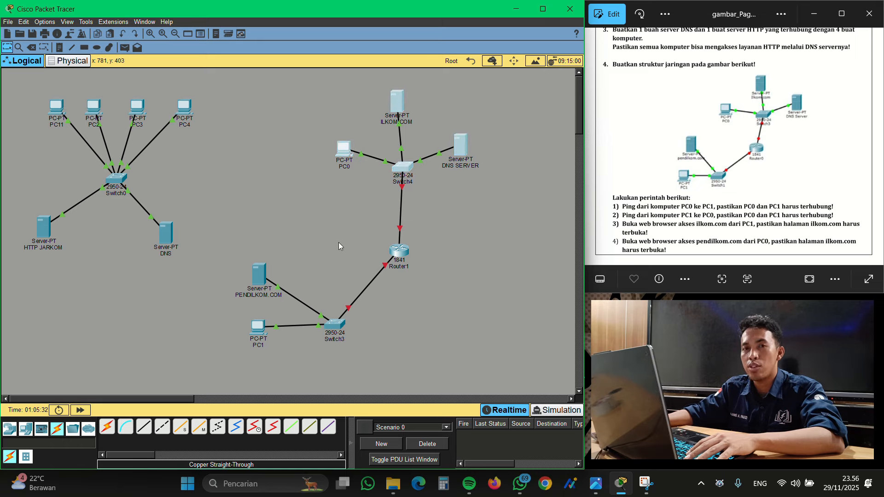
click(468, 205)
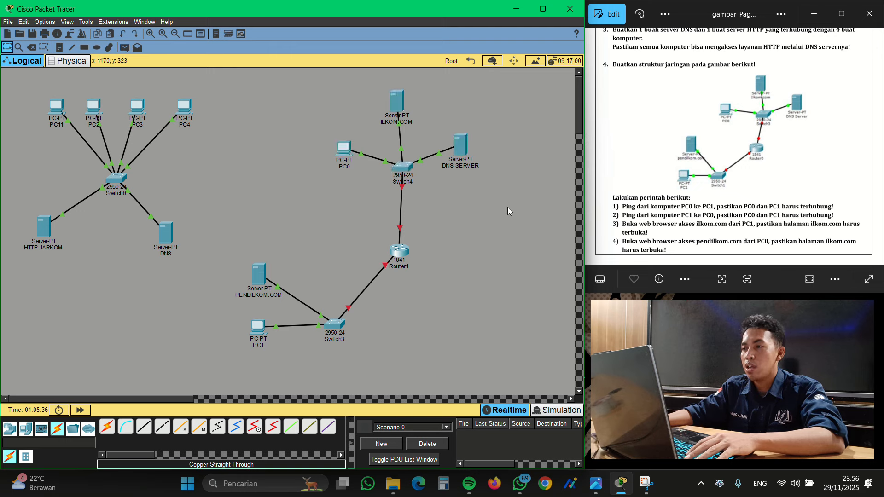
drag(517, 204, 308, 72)
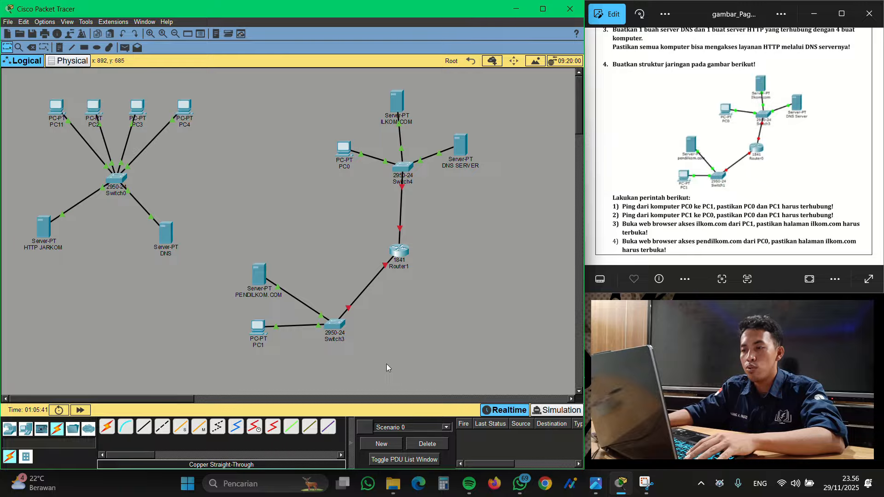
drag(386, 364, 192, 253)
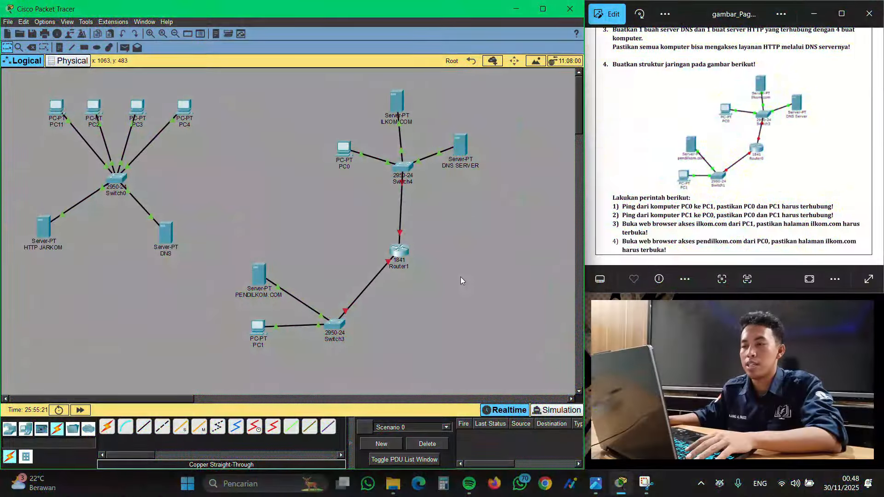
- Give Router1's FastEthernet0/0 interface the IPv4 address 10.0.0.1 with mask 255.0.0.0 and turn the port on
click(399, 254)
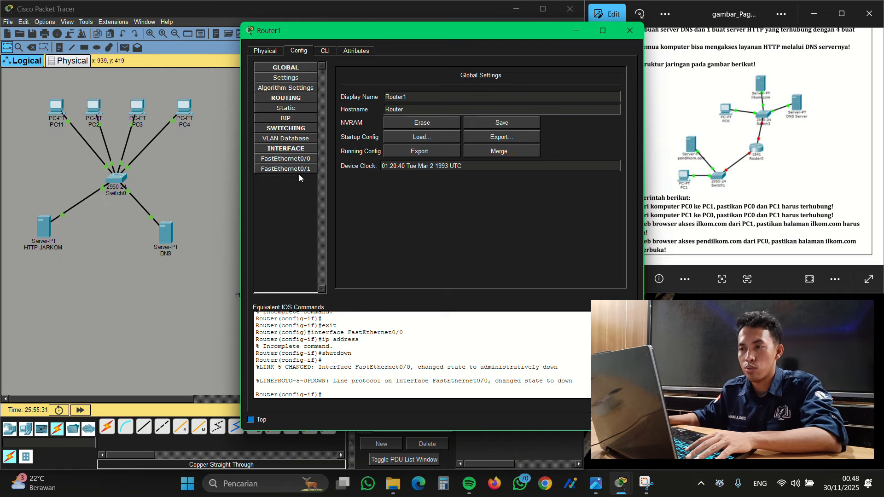
click(290, 158)
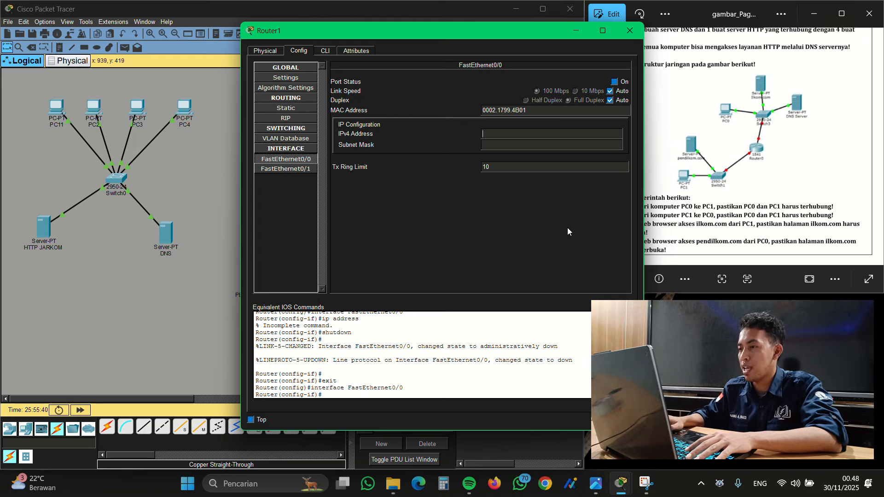
text(10.0.0)
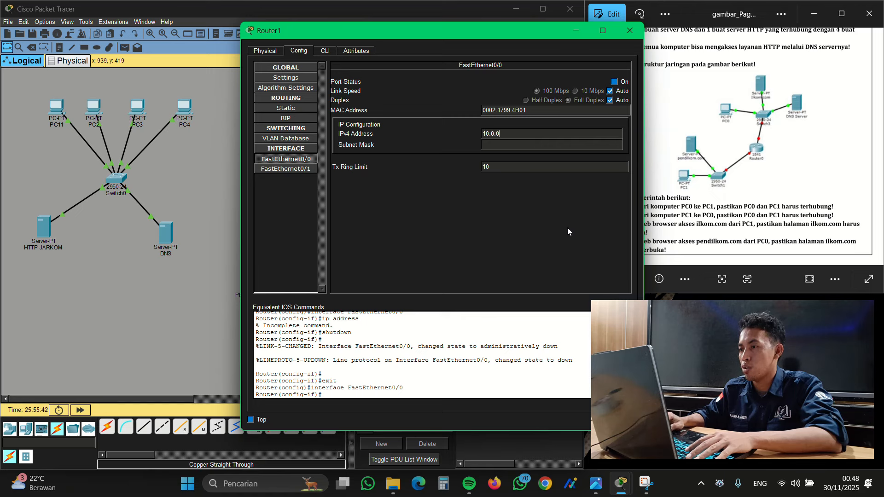
text(.1)
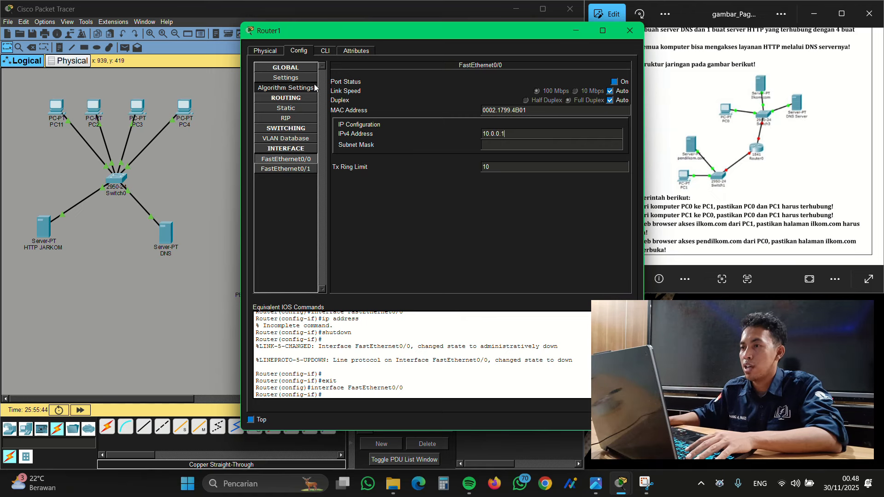
click(614, 82)
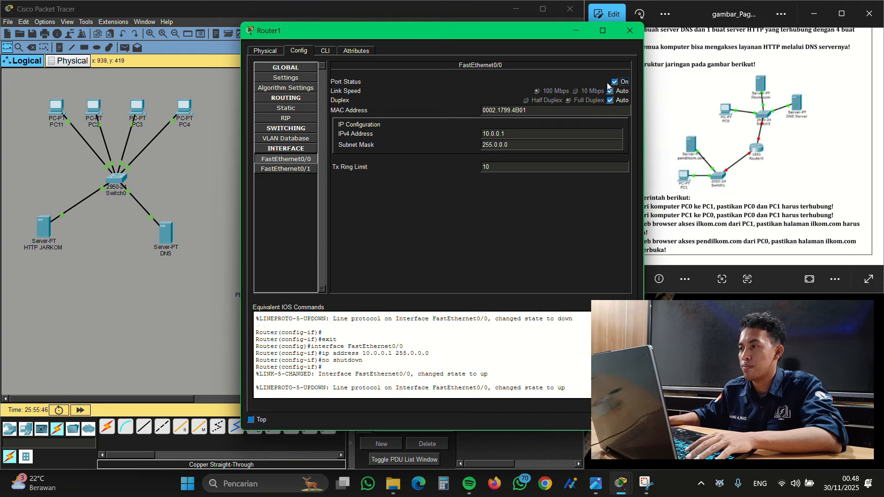
- Give Router1's FastEthernet0/1 interface the IPv4 address 192.168.1.1 with mask 255.255.255.0, turn the port on and close the router's settings
click(293, 169)
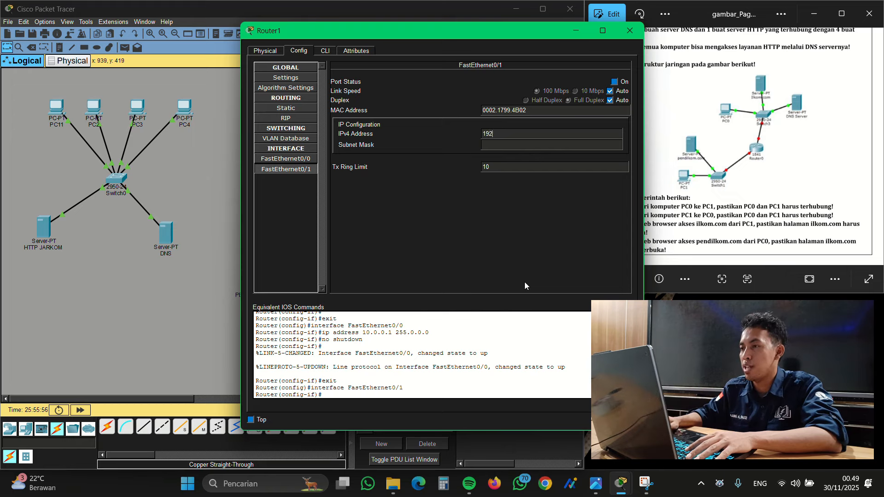
text(168.1.1)
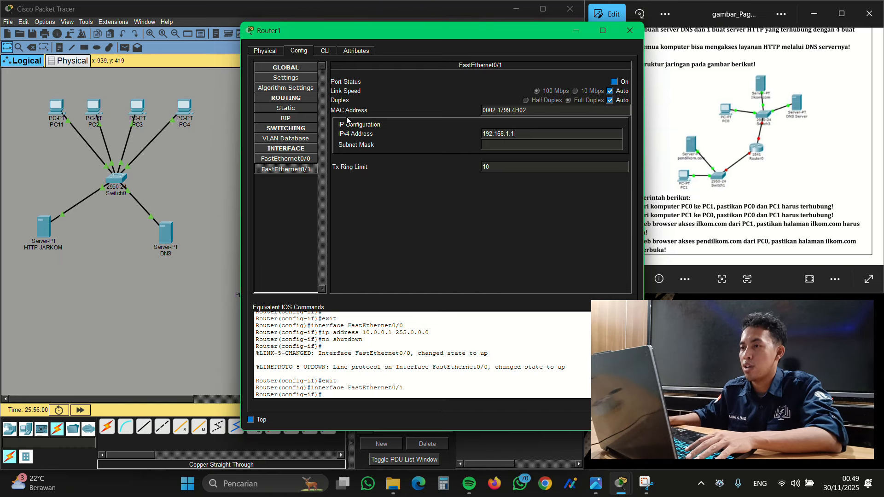
click(615, 82)
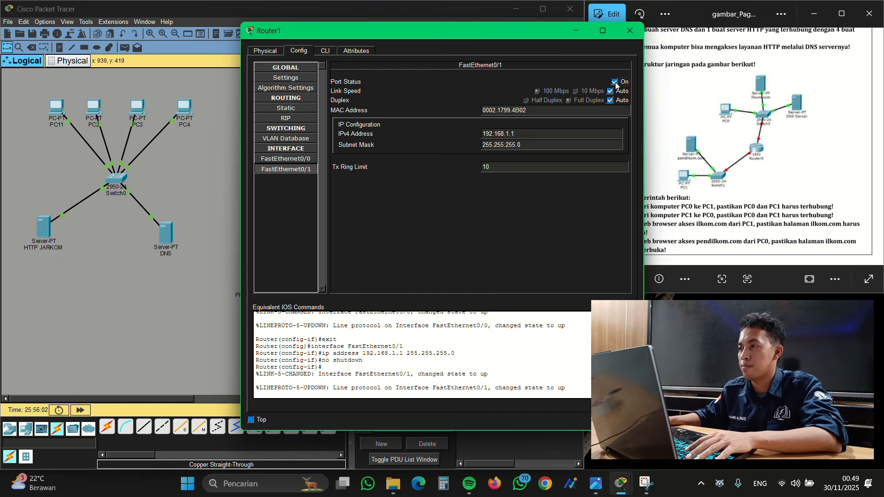
click(630, 31)
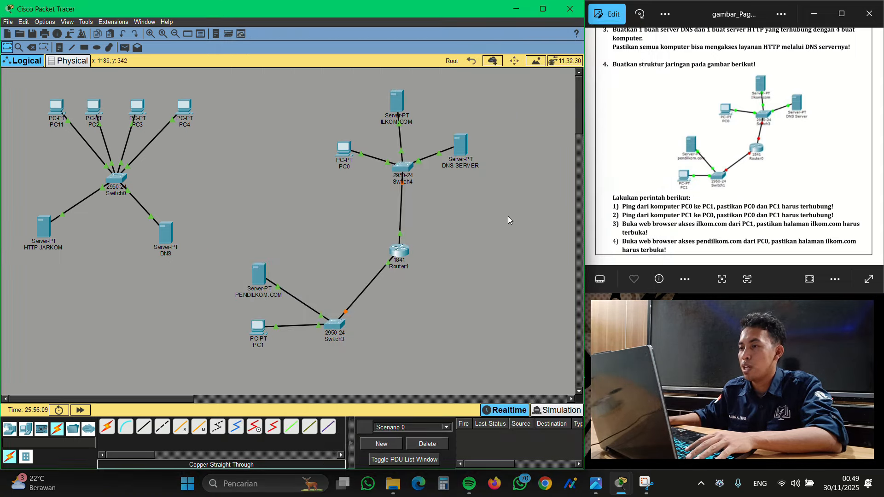
drag(515, 216, 302, 82)
click(495, 228)
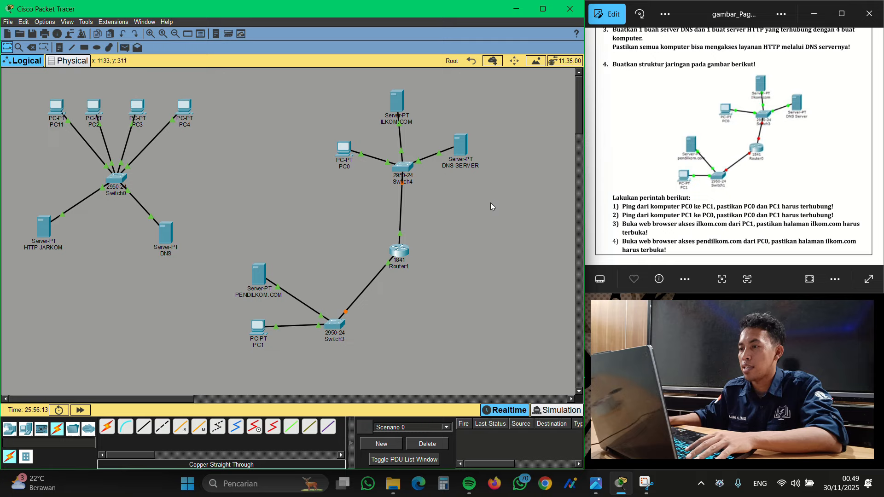
- Configure the DNS SERVER on Switch4 with static IPv4 address 192.168.1.10, mask 255.255.255.0 and default gateway 192.168.1.1
click(460, 145)
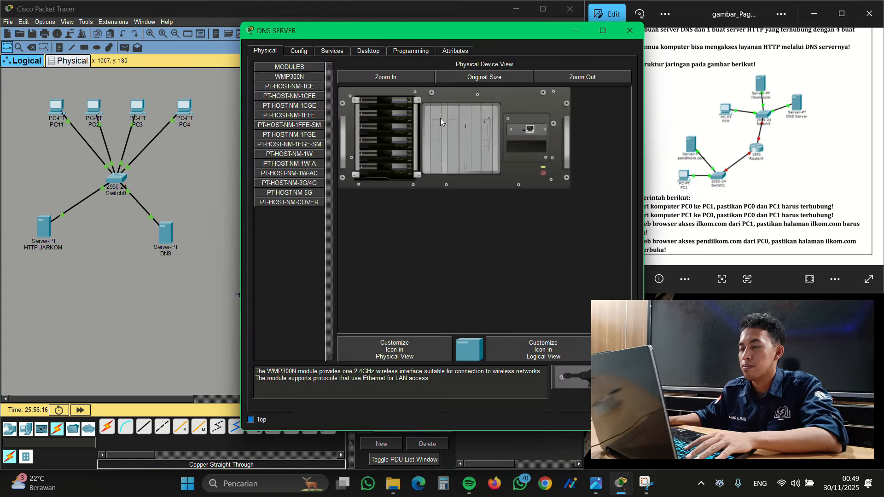
click(367, 51)
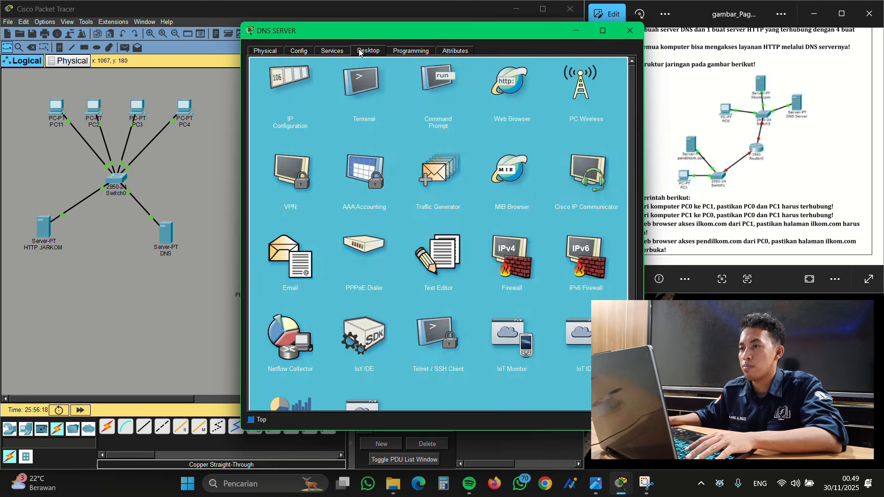
click(287, 84)
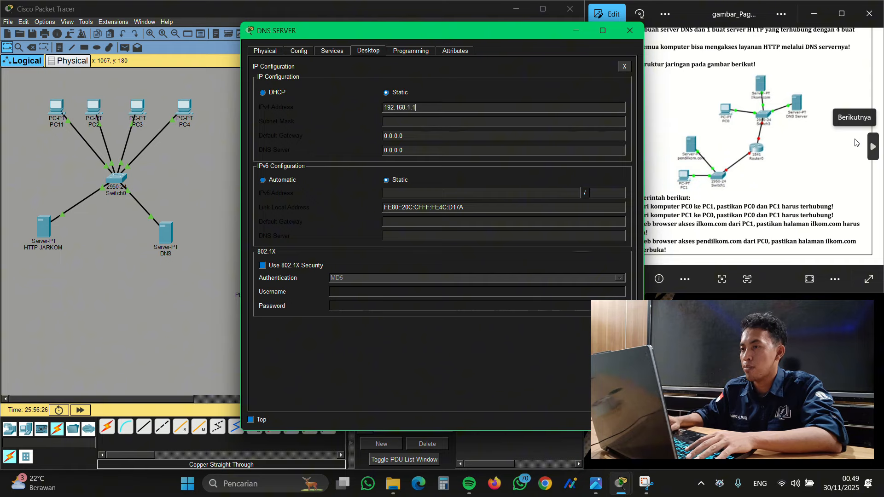
key(Tab)
key(Tab)
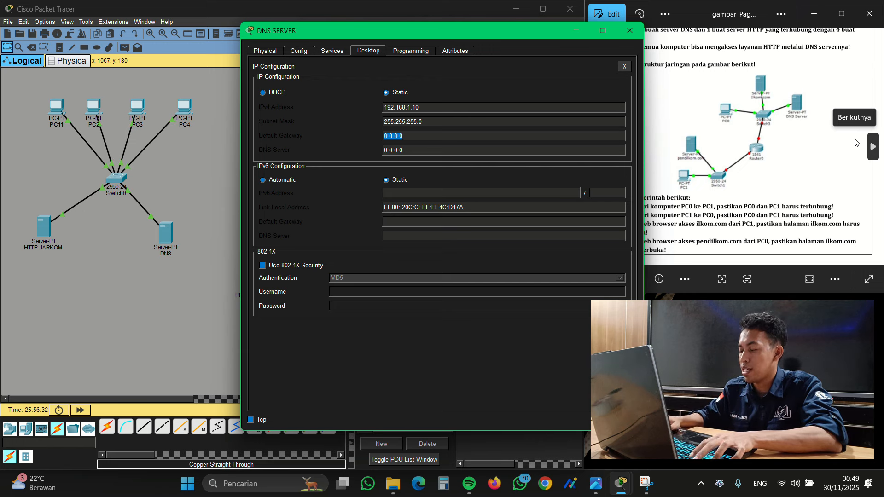
text(192)
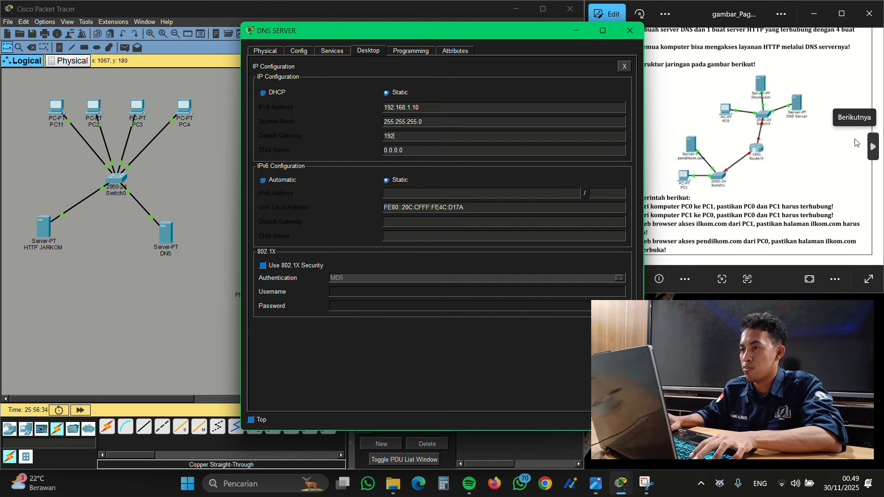
text(.168)
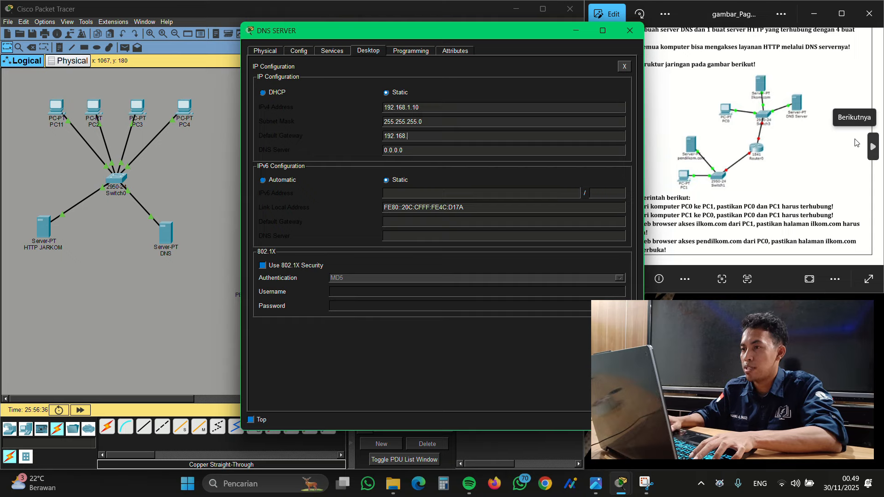
text(.1)
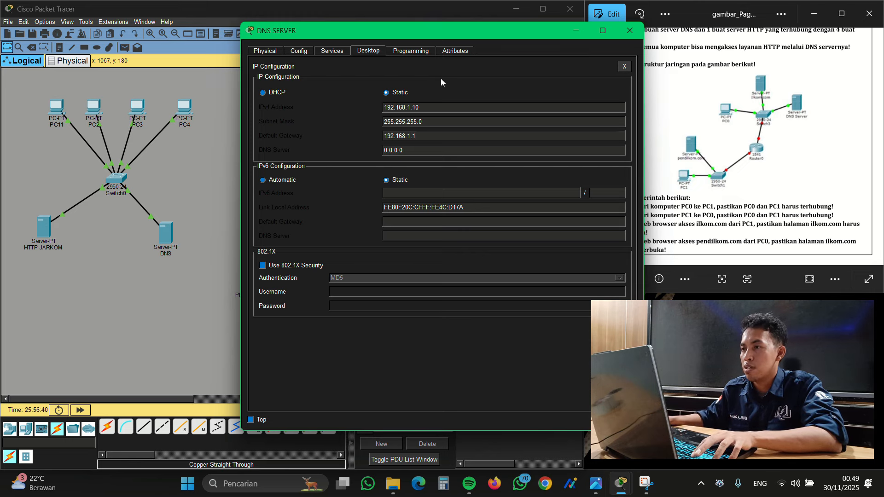
- Turn off the HTTP and HTTPS services on the DNS SERVER and open its DNS service settings
click(331, 50)
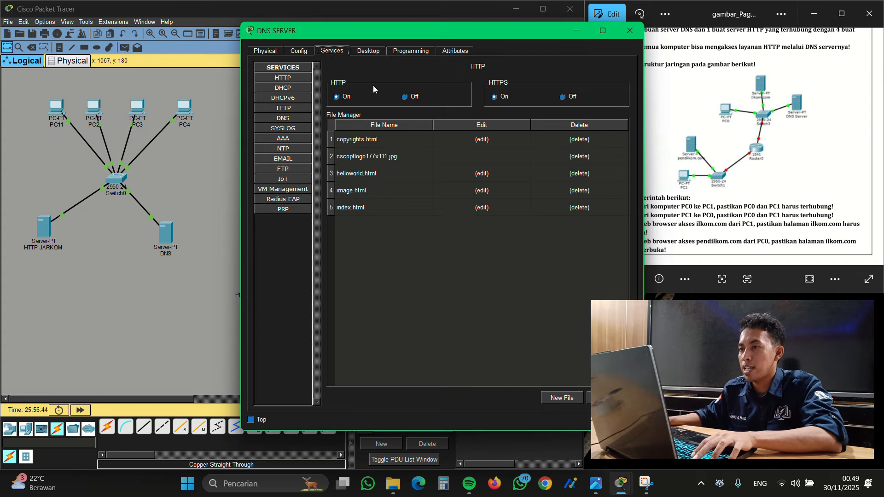
click(405, 96)
click(563, 98)
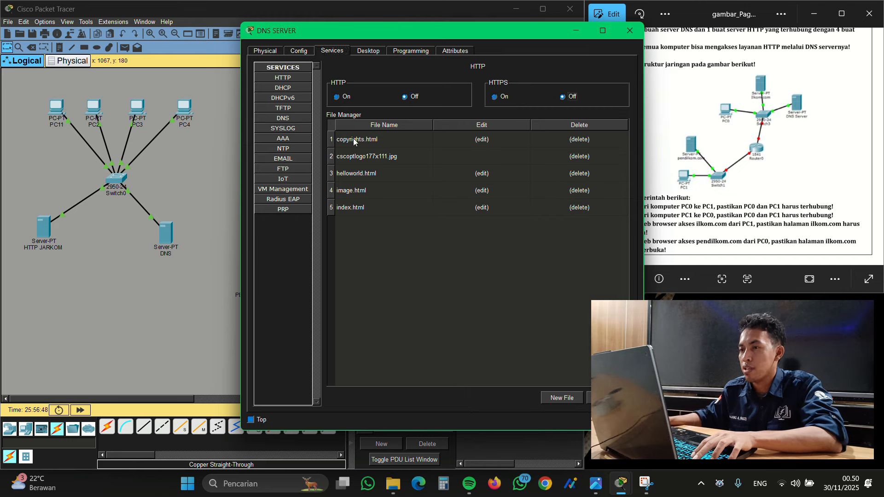
click(297, 121)
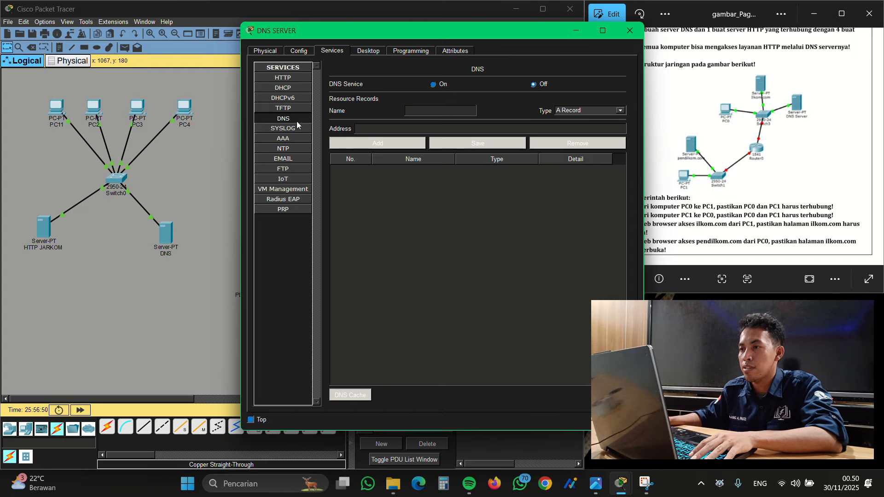
- Turn on the DNS service on the DNS SERVER and close its settings
click(433, 85)
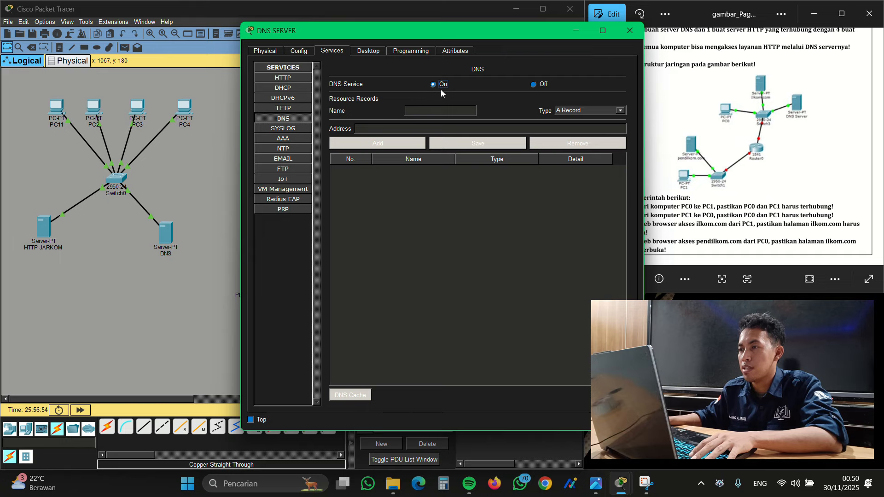
click(494, 97)
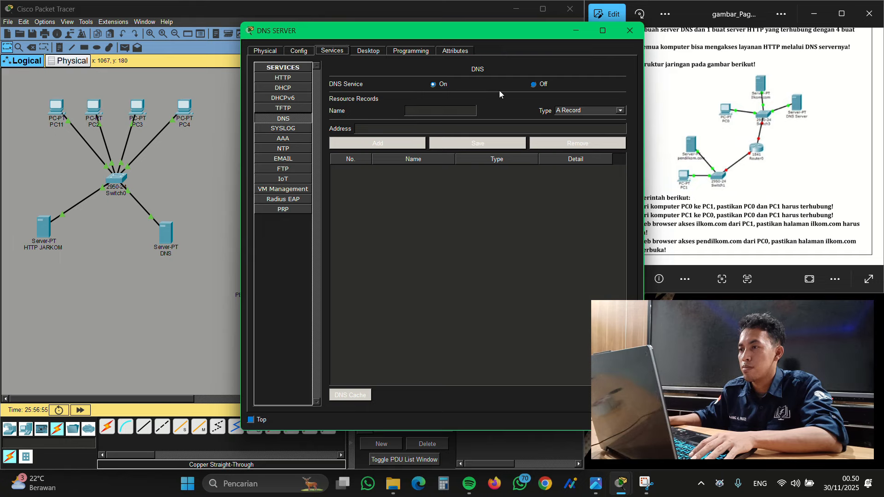
drag(523, 32, 731, 35)
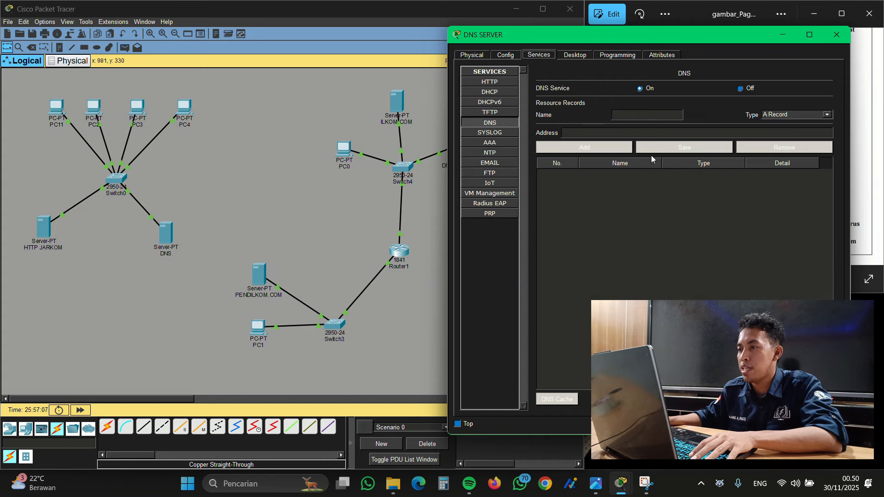
click(837, 36)
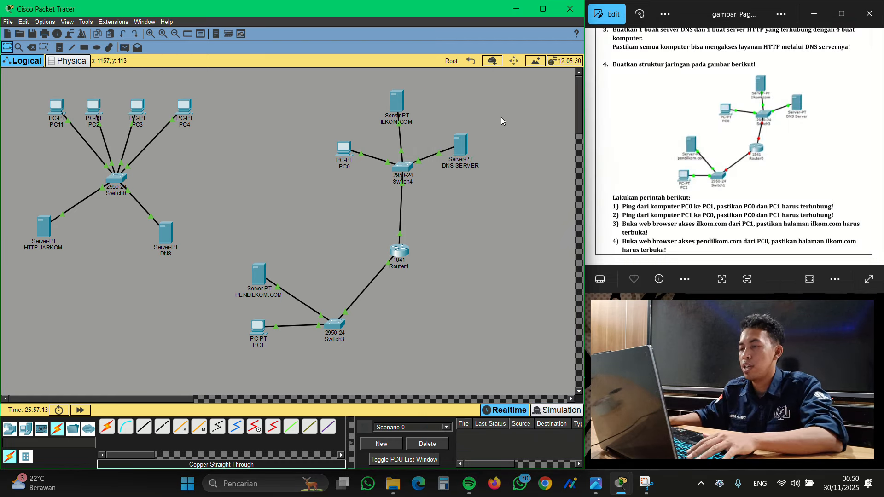
- Give the ILKOM.COM server the static IPv4 address 192.168.1.2 with subnet mask 255.255.255.0
click(396, 105)
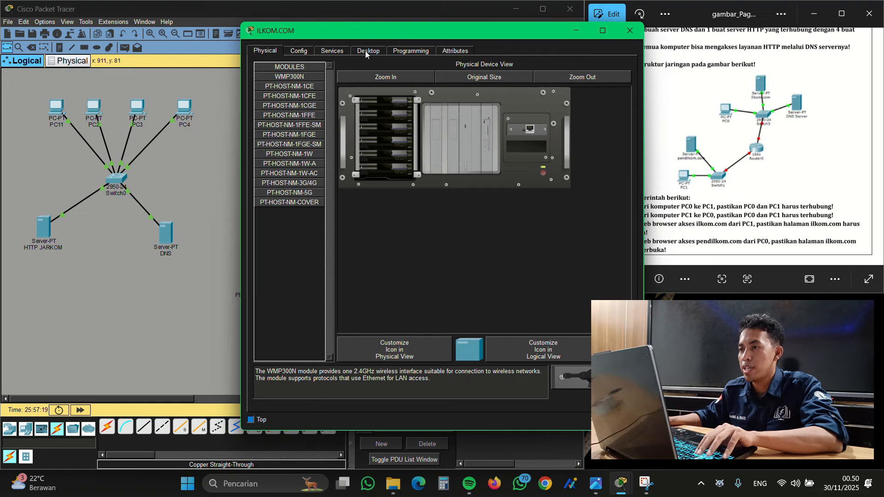
click(366, 51)
click(295, 99)
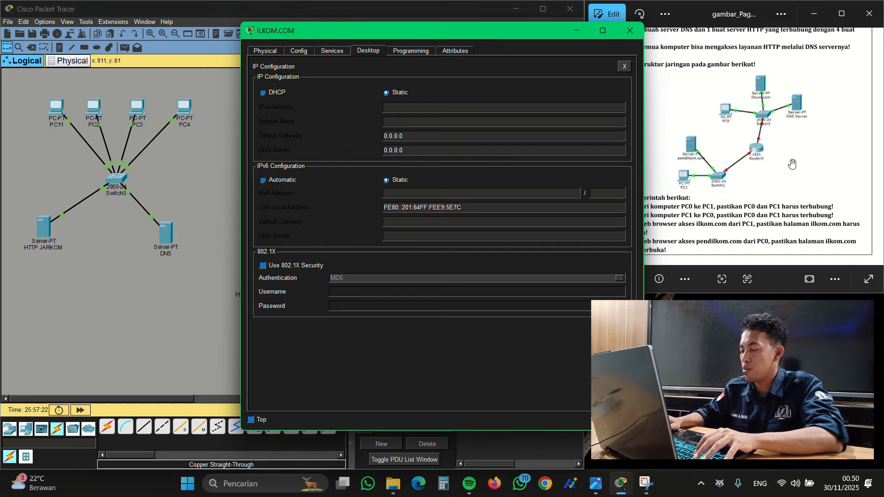
text(192.16)
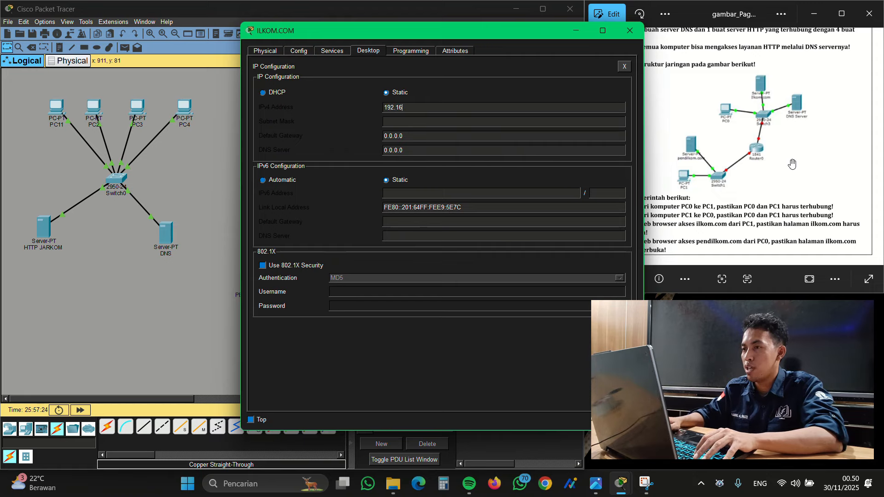
text(8.1.2)
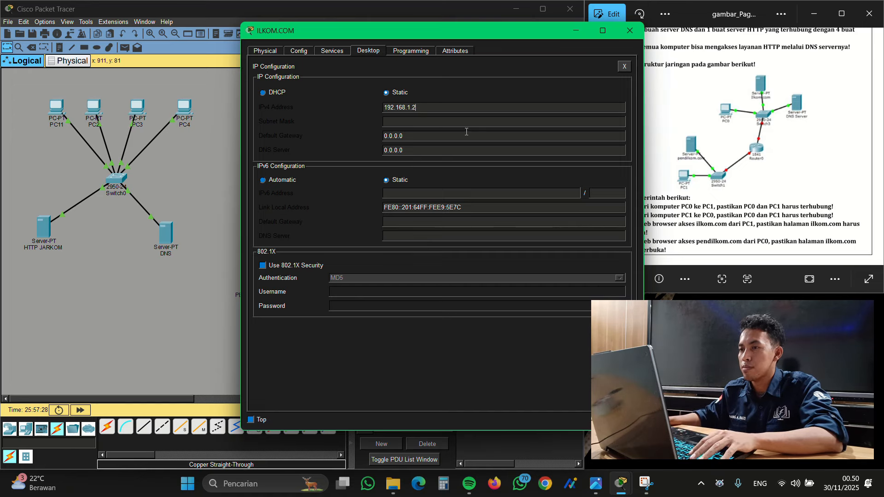
key(Tab)
- Set ILKOM.COM's default gateway to 192.168.1.1 and its DNS server to 192.168.1.10
key(Tab)
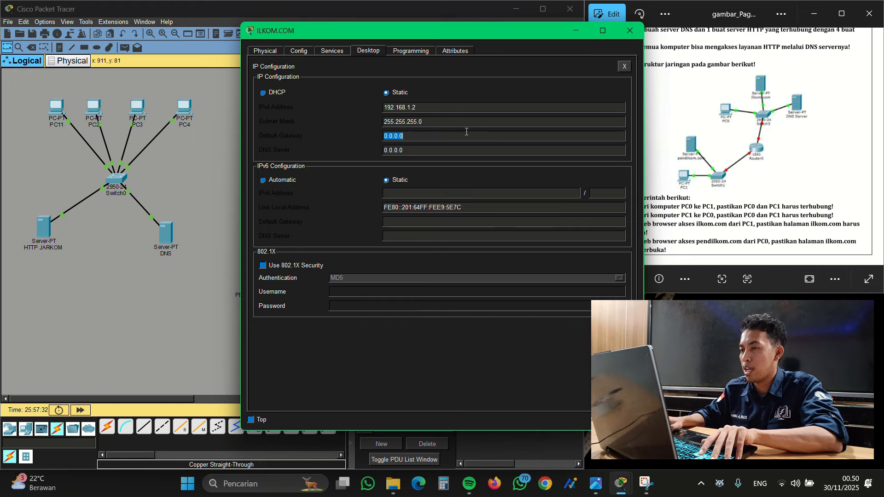
text(192)
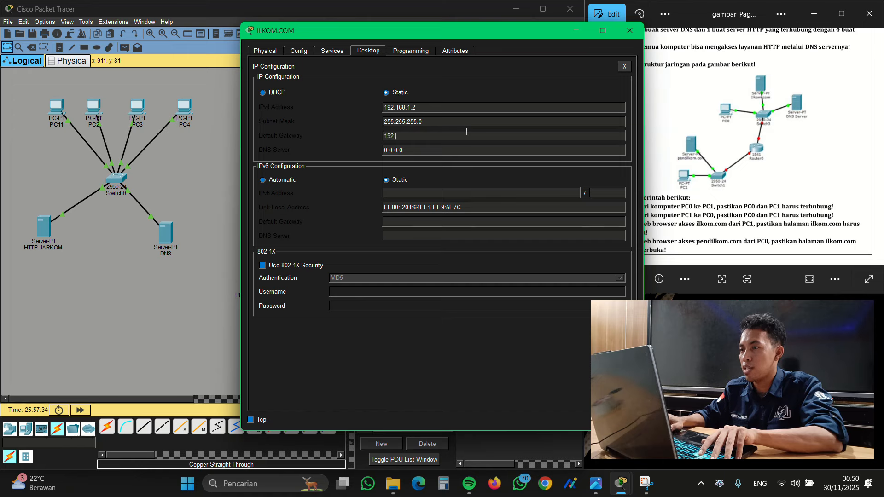
text(.168.1.1)
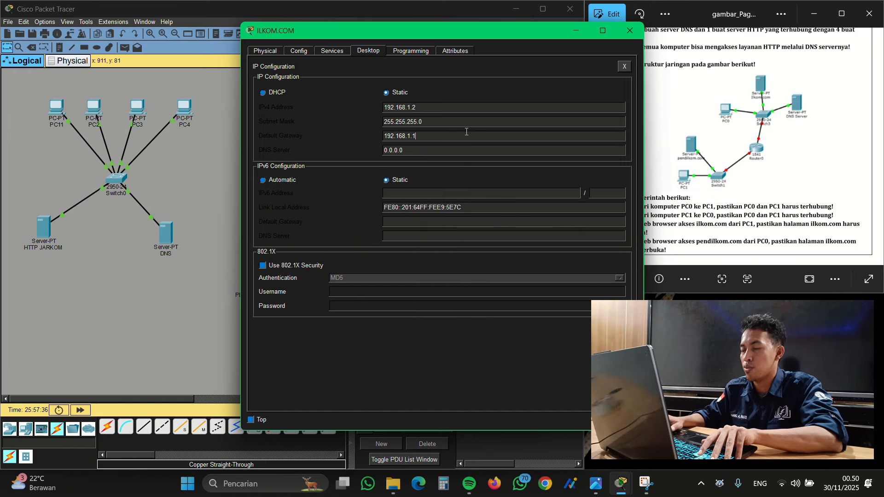
key(Tab)
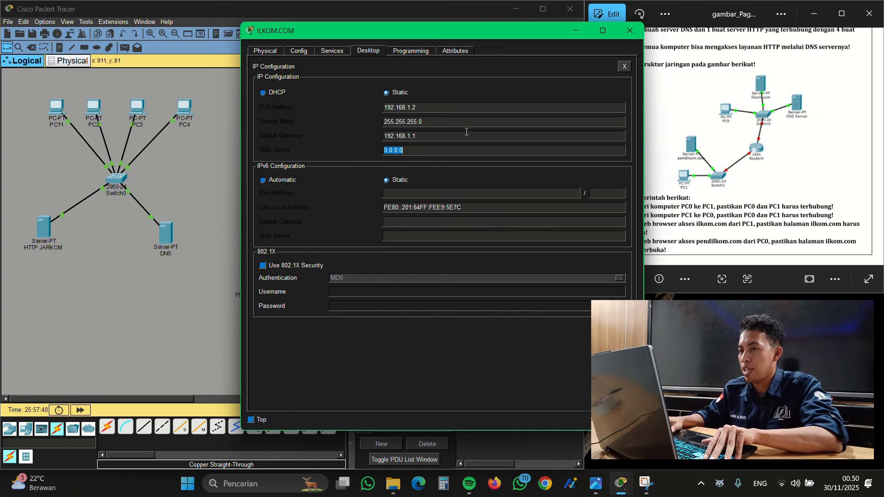
text(19)
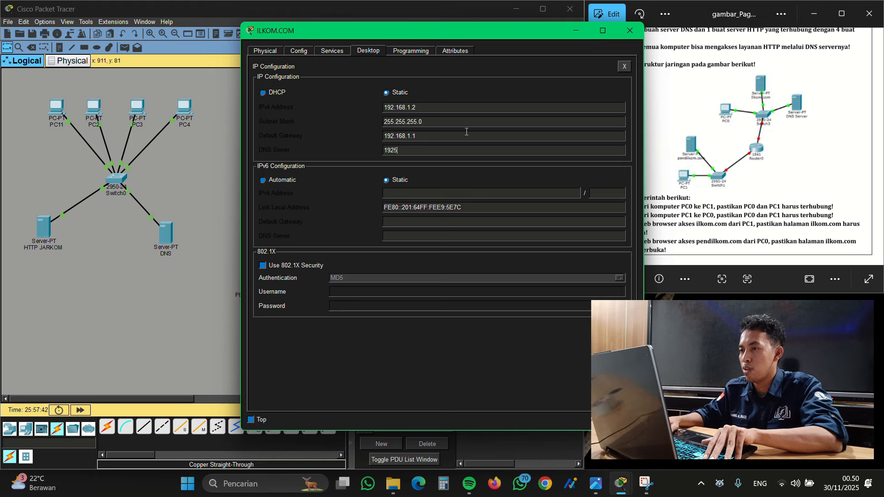
text(25)
key(BackSpace)
text(.168.1.10)
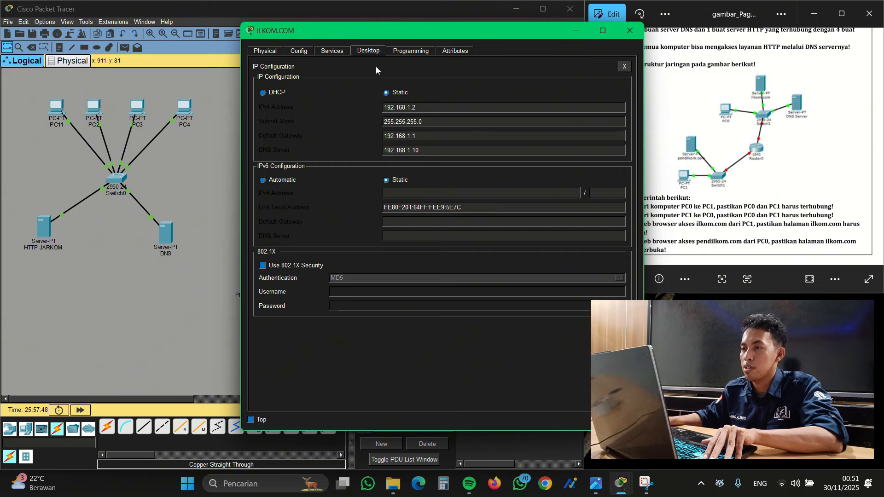
- Save ILKOM.COM's index.html with the line "ILKOM.COM BERHASIL DI AKSES", overwriting the existing file, and close the server's settings
click(334, 50)
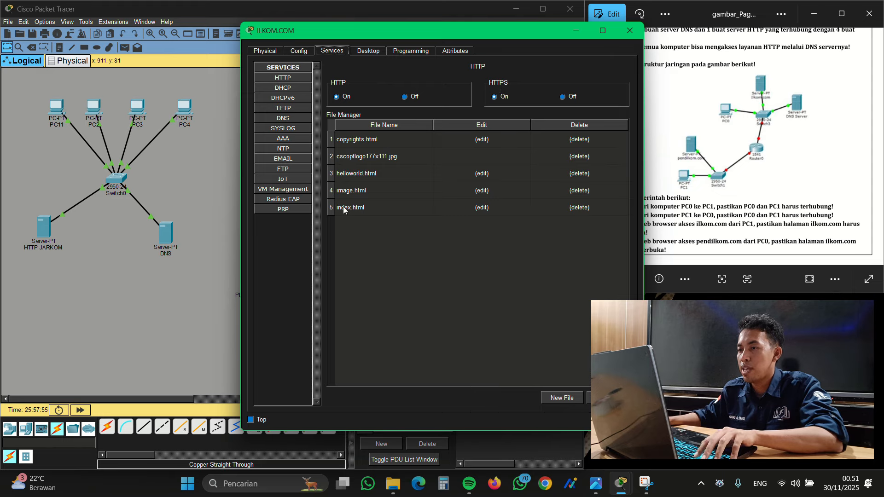
click(482, 208)
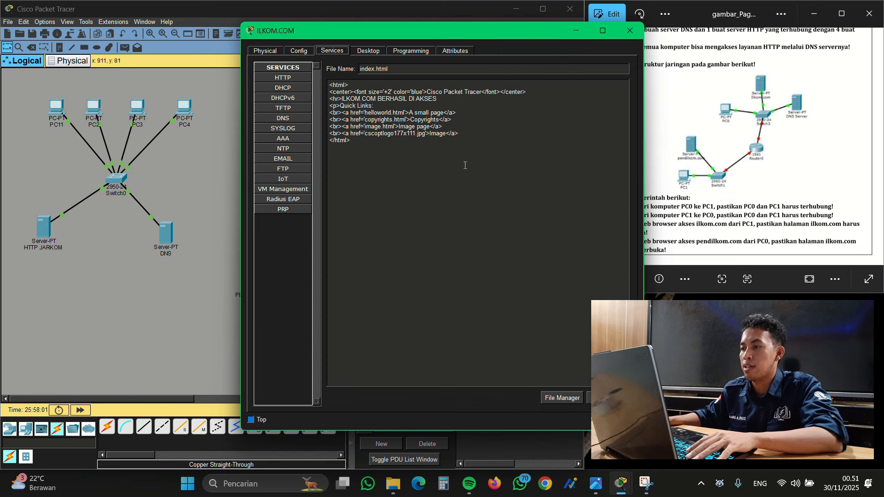
click(601, 398)
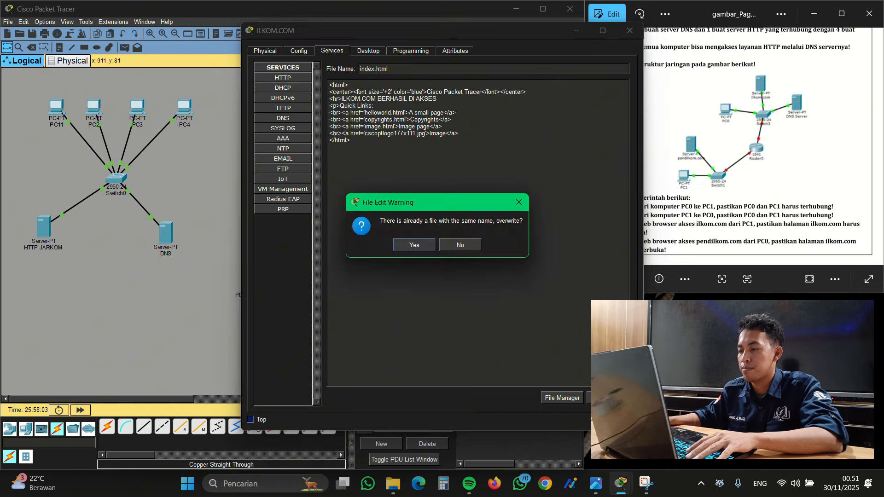
click(420, 244)
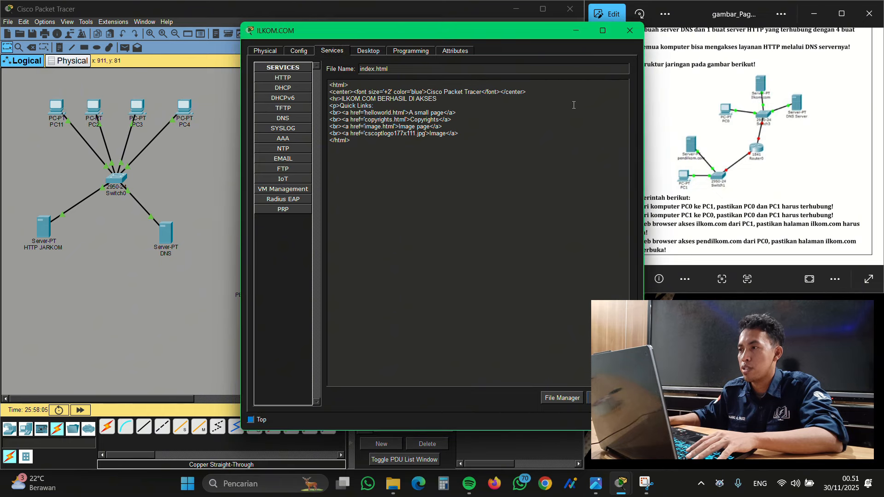
click(627, 34)
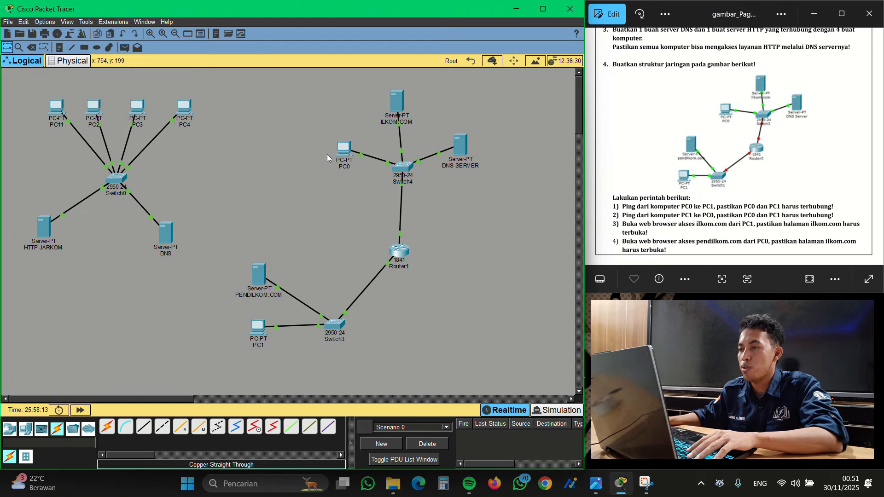
- Give PC0 the static IPv4 address 192.168.1.3 with subnet mask 255.255.255.0
click(343, 154)
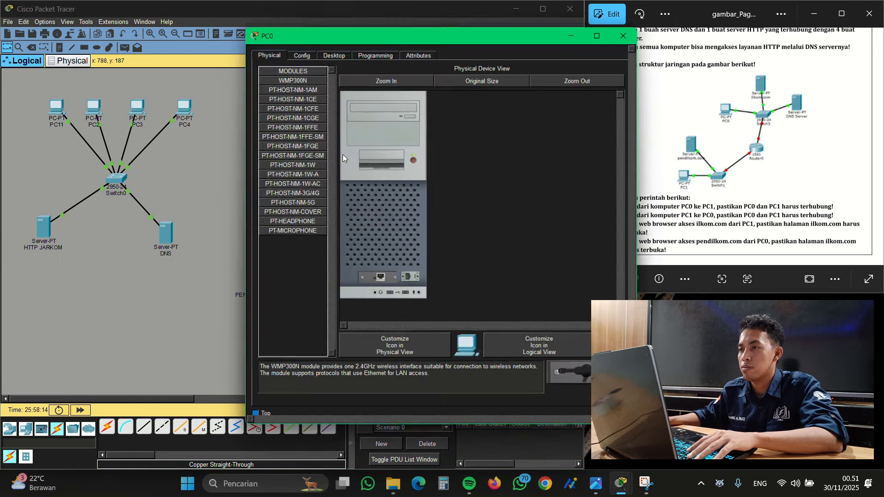
click(330, 51)
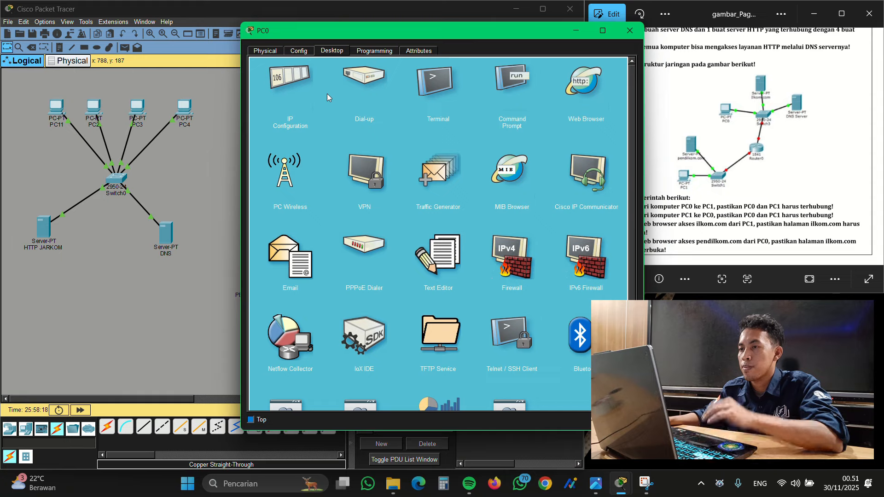
click(294, 90)
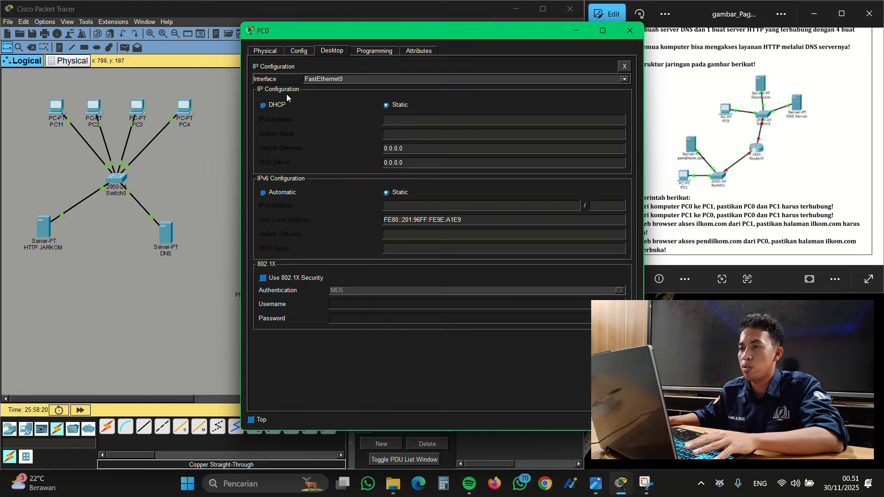
click(385, 119)
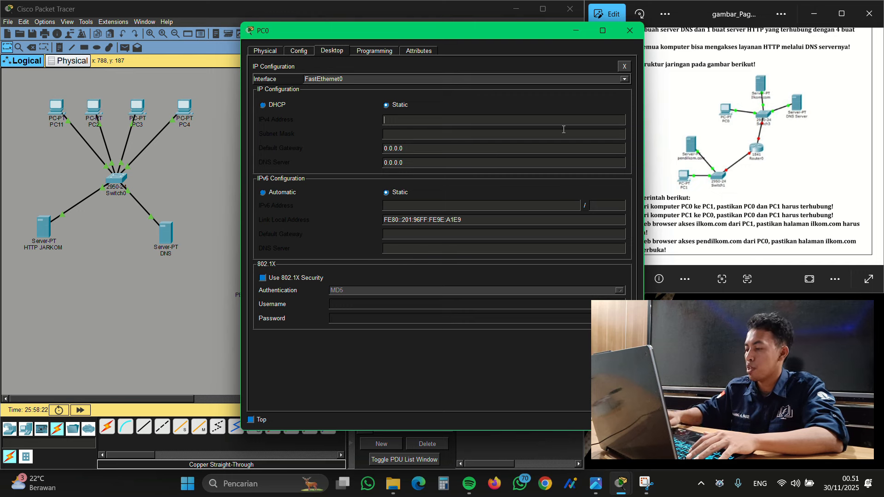
text(192.168.1.3)
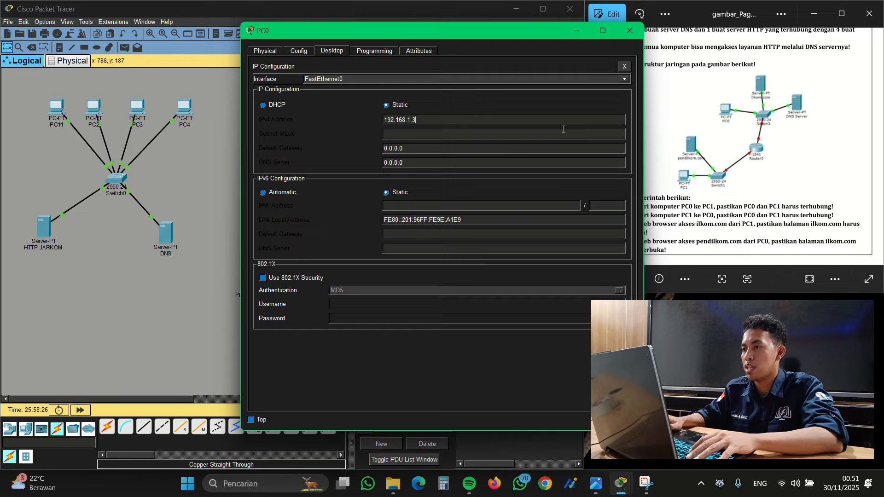
click(418, 134)
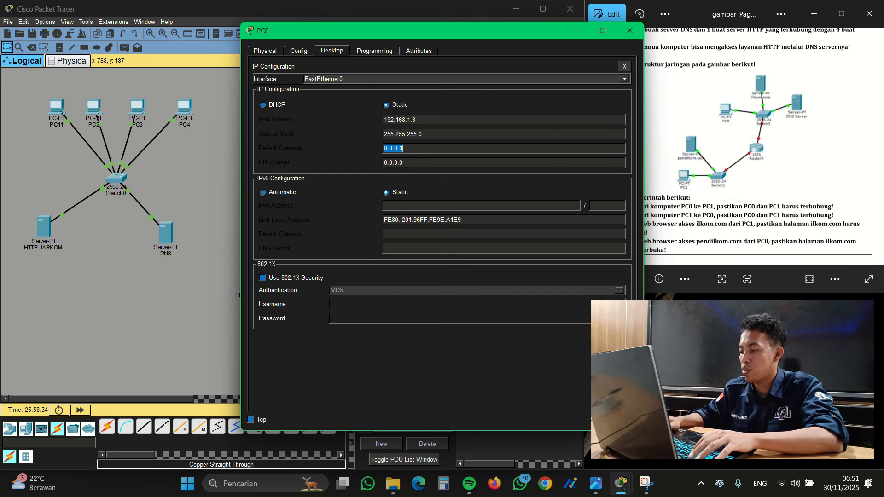
- Set PC0's default gateway to 192.168.1.1 and its DNS server to 192.168.1.10, and close its settings
text(192.168.1)
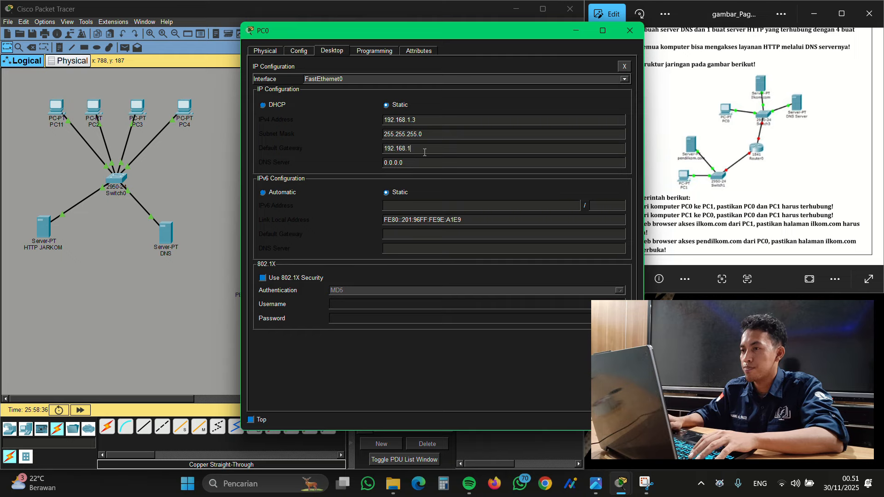
text(.1)
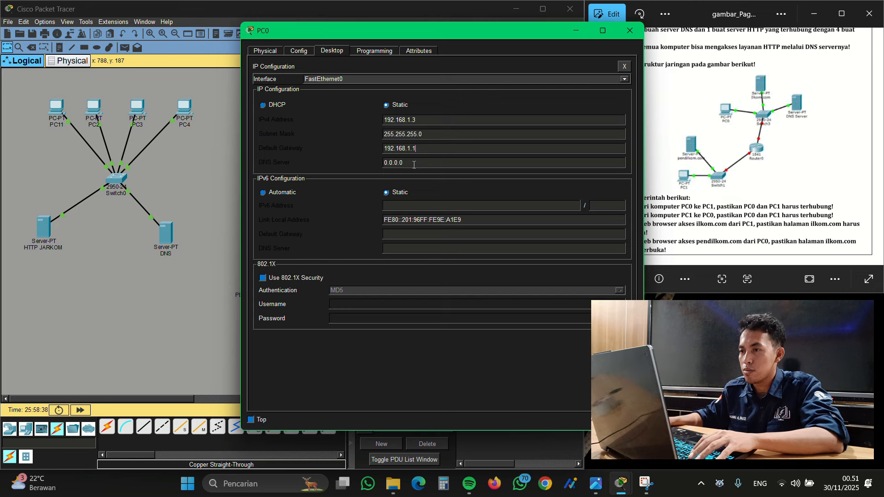
key(Tab)
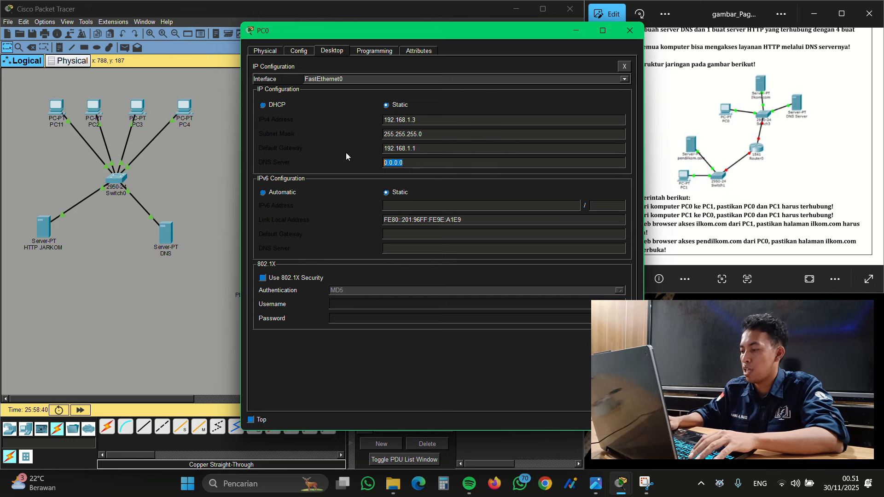
text(192.16)
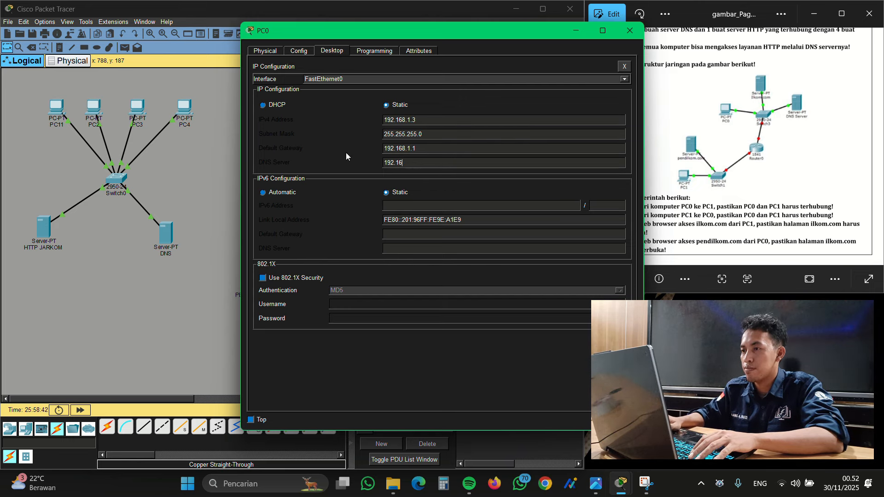
text(8.1.10)
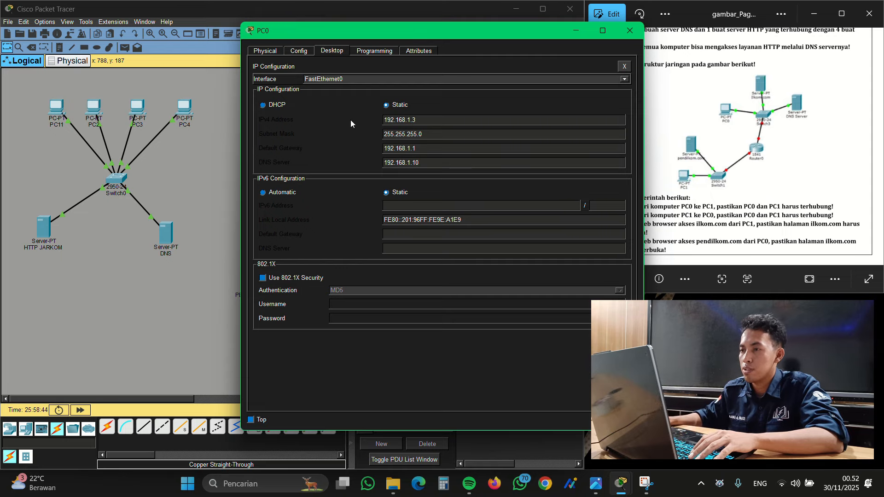
click(630, 31)
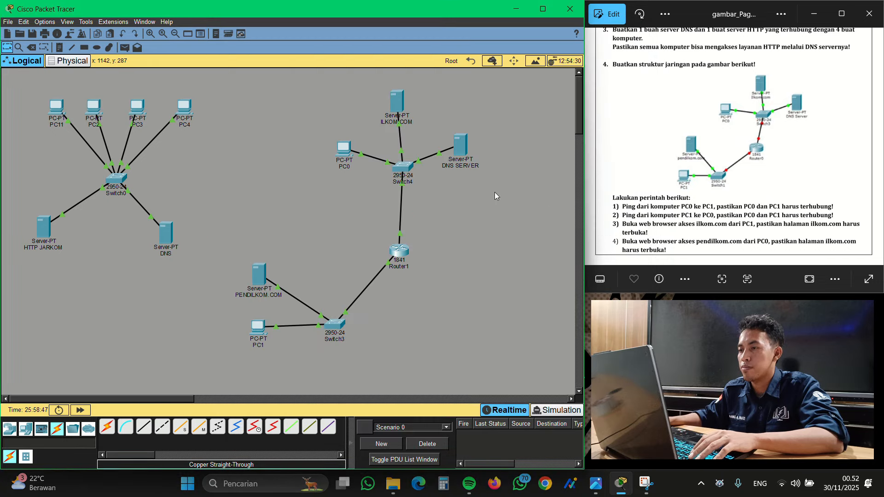
drag(518, 207, 306, 85)
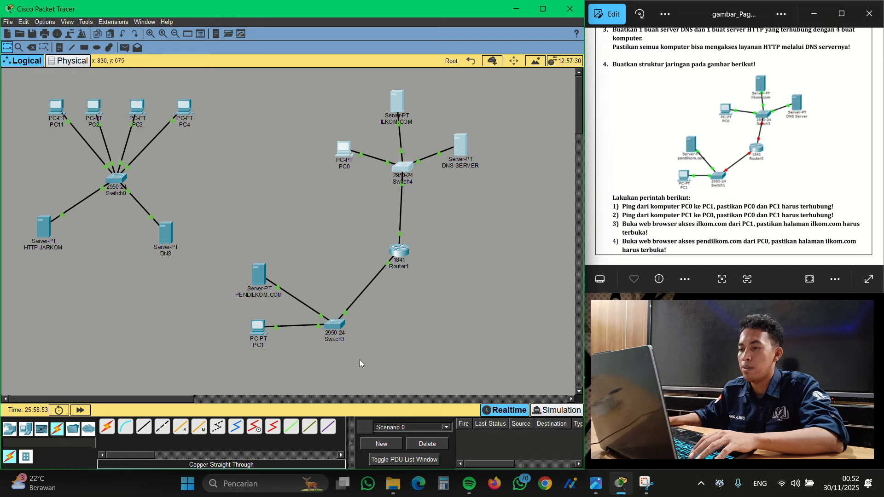
drag(360, 360, 227, 250)
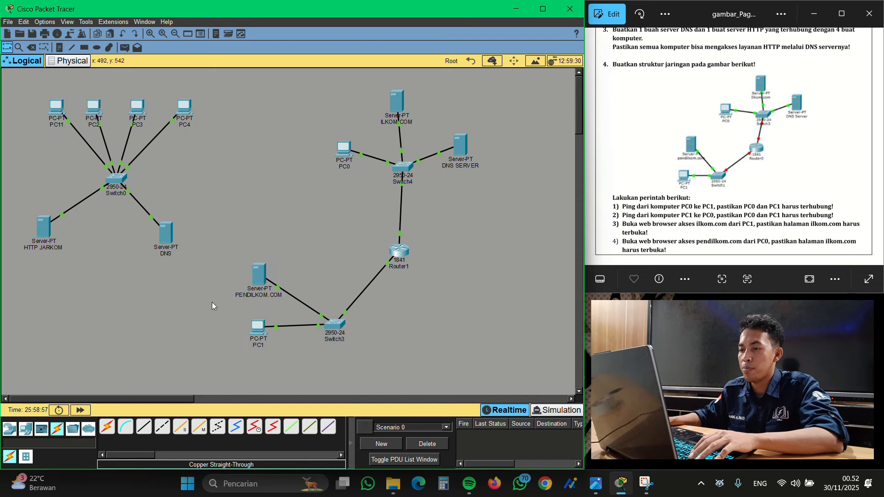
- Give the PENDILKOM.COM server the static IPv4 address 10.0.0.2 with subnet mask 255.0.0.0
click(260, 276)
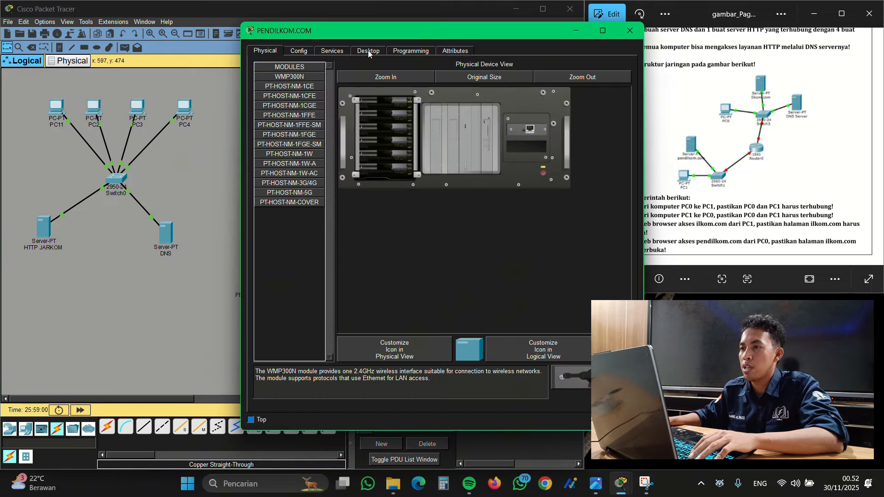
click(368, 50)
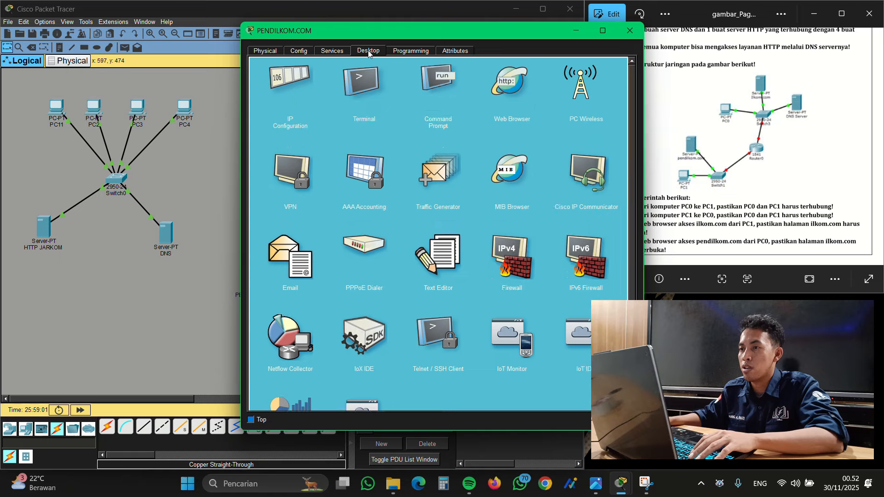
click(294, 82)
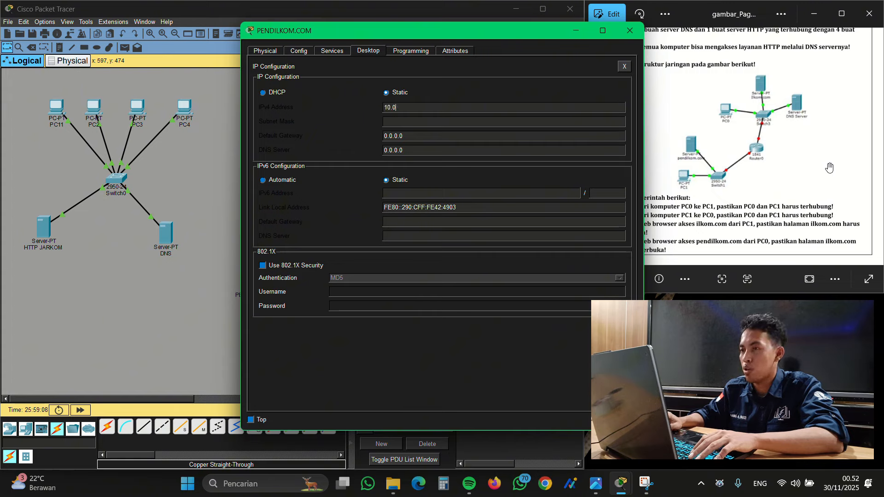
text(10.0.0.2)
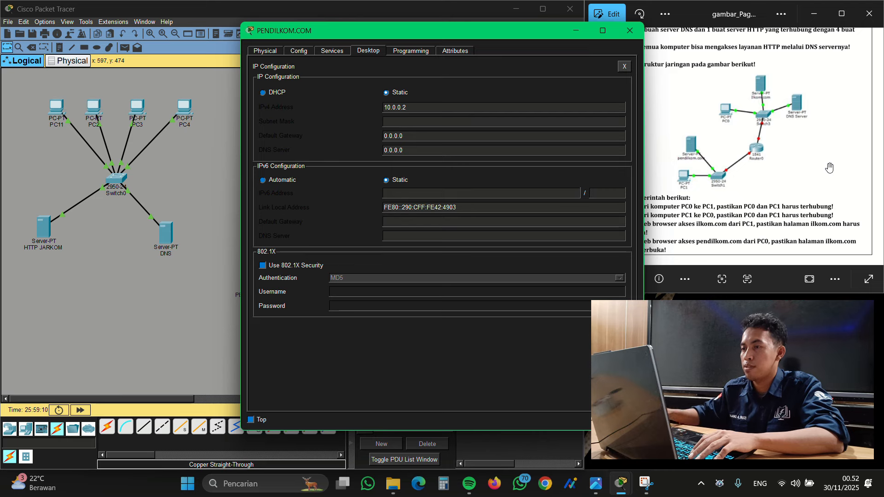
key(Tab)
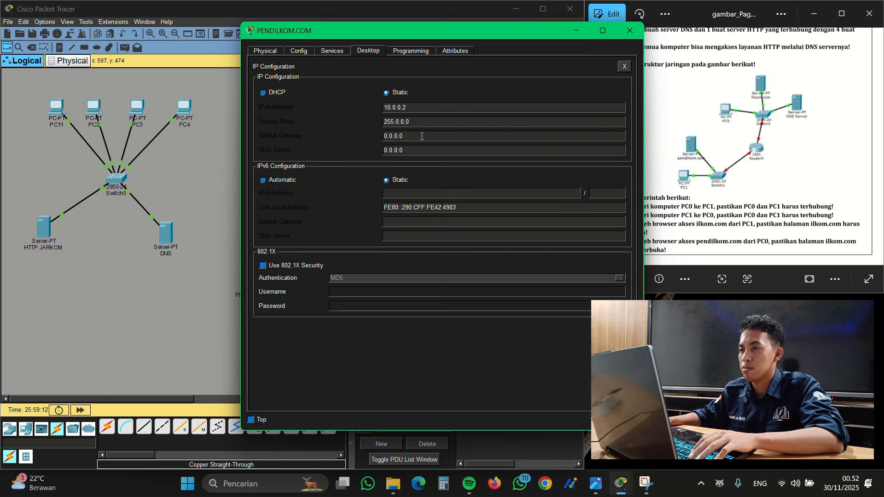
- Set PENDILKOM.COM's default gateway to 10.0.0.1 and its DNS server to 192.168.1.10
key(Tab)
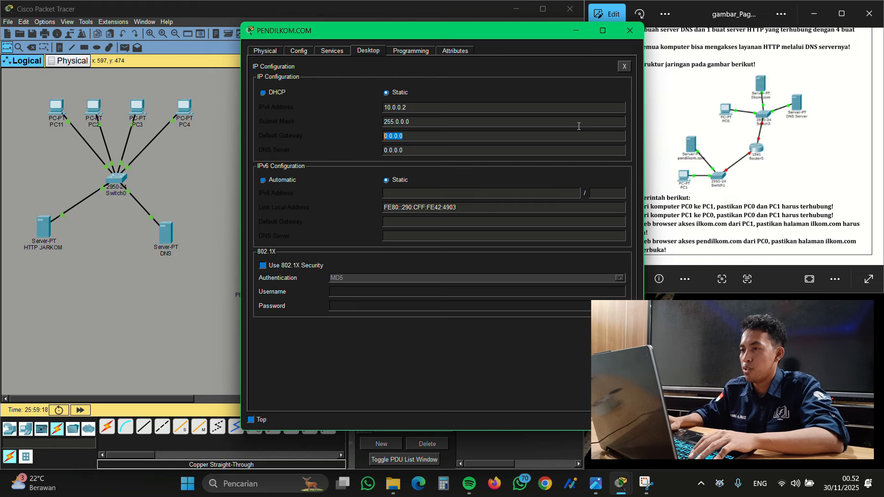
text(10.0.0.)
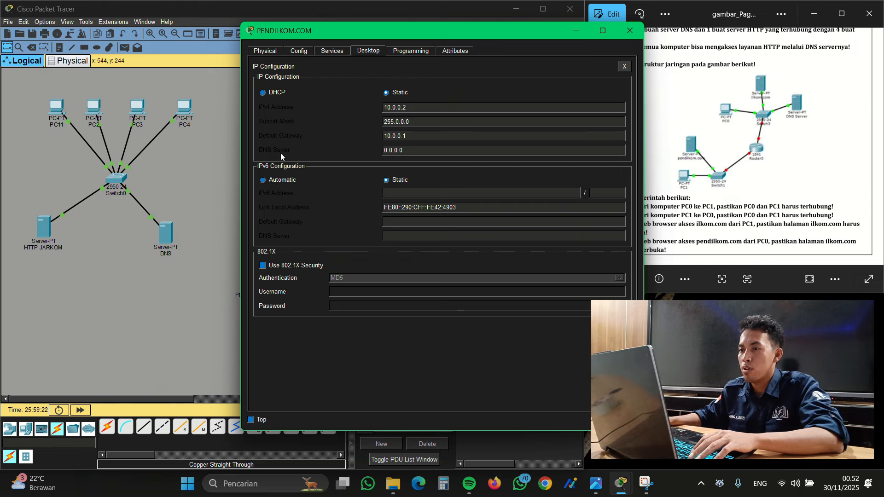
triple_click(432, 150)
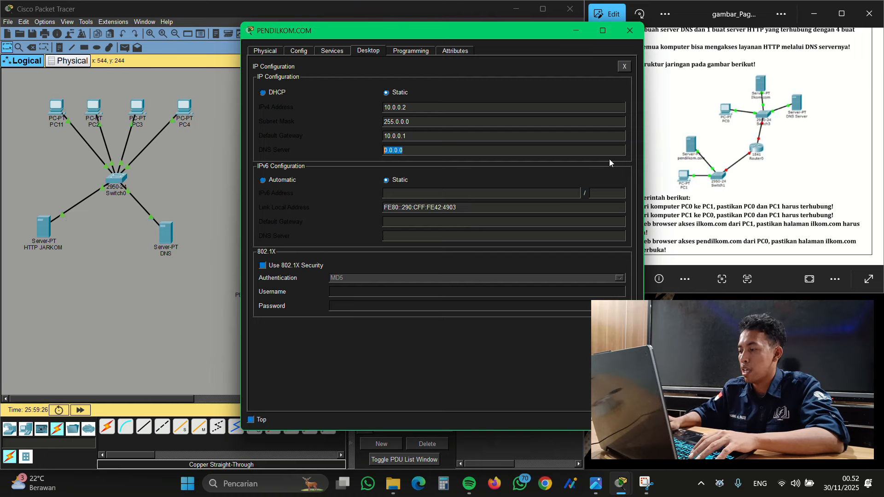
text(192.168.1.10)
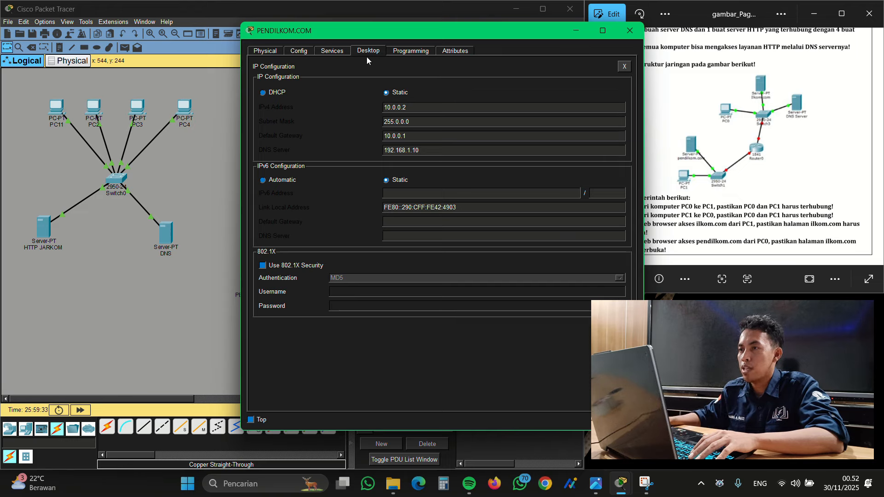
- Save PENDILKOM.COM's index.html with the line "PENDILKOM.COM BERHASIL DI AKSES" and close the server's settings
click(334, 51)
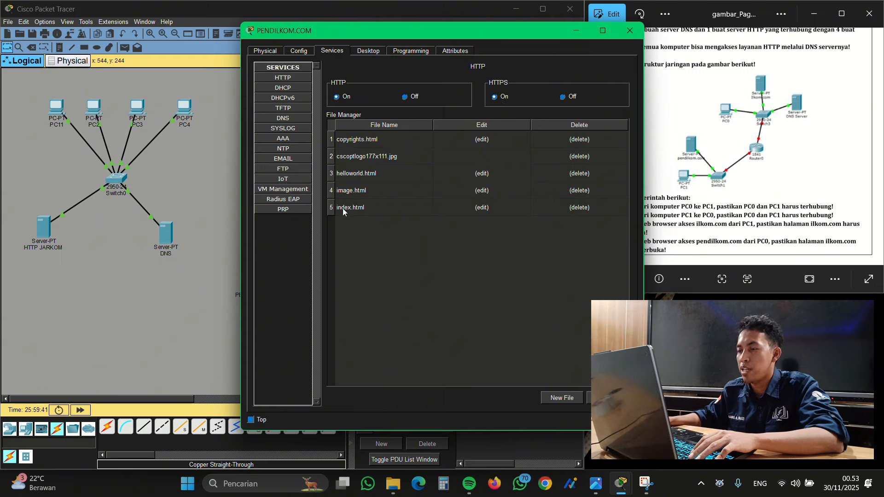
click(482, 207)
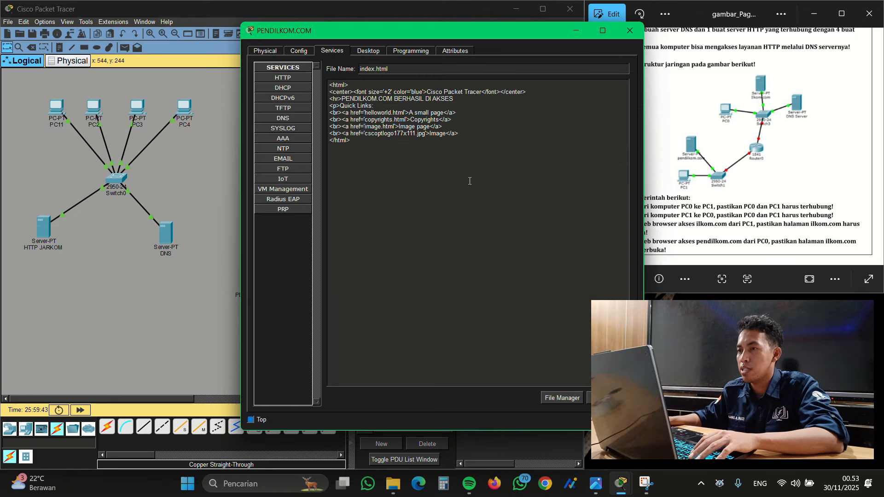
drag(342, 95, 451, 103)
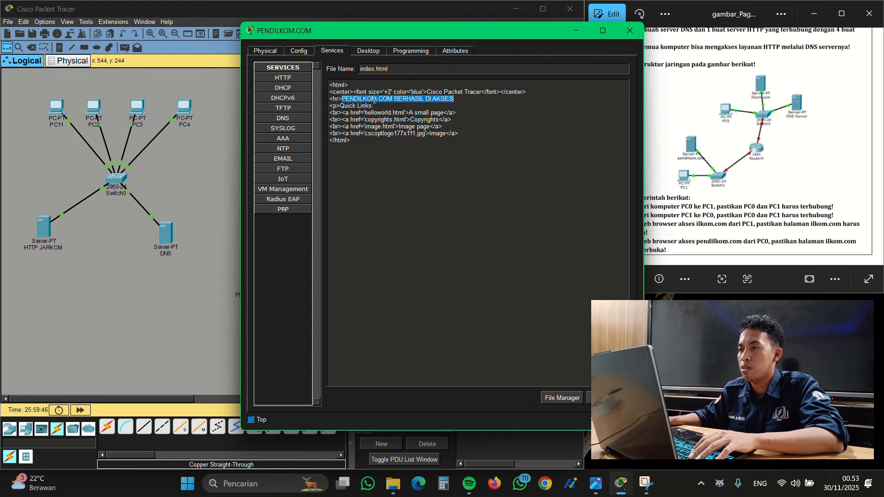
click(608, 398)
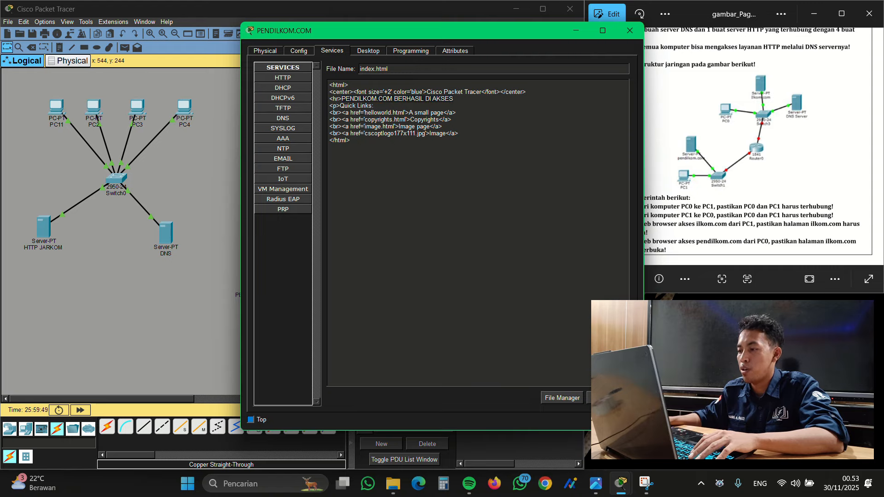
click(426, 244)
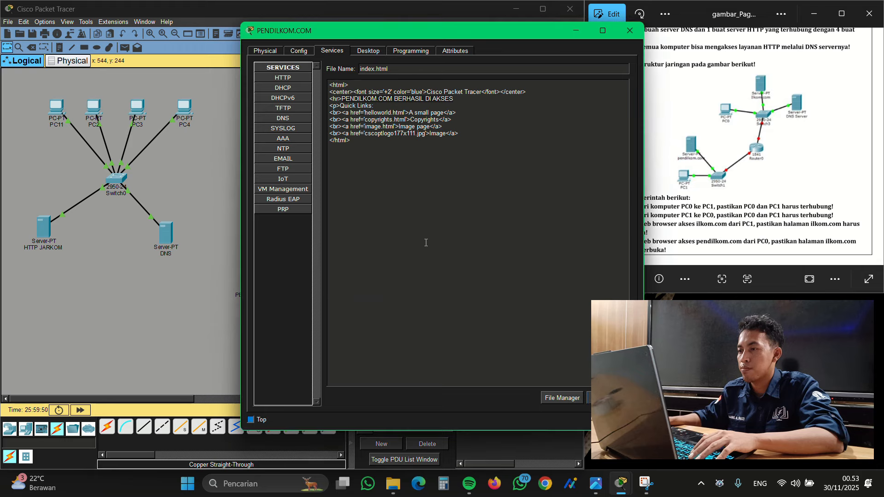
click(629, 31)
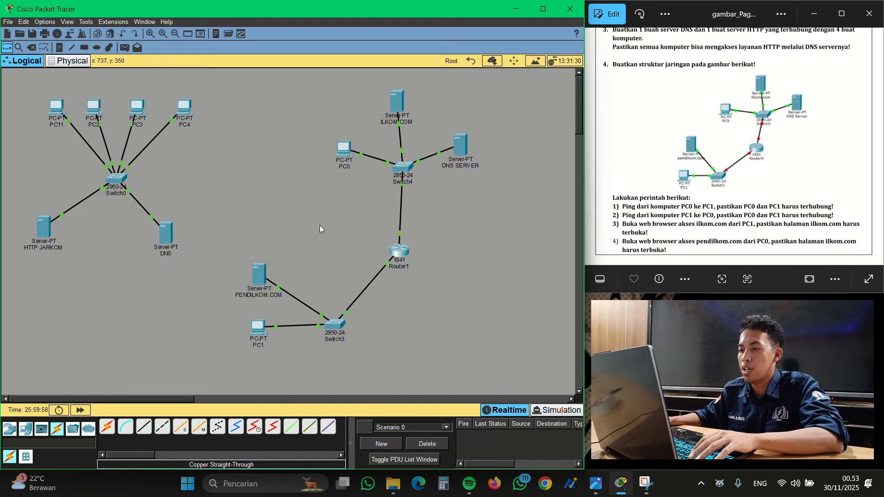
- Give PC1 the static IPv4 address 10.0.0.3 with subnet mask 255.0.0.0
click(256, 331)
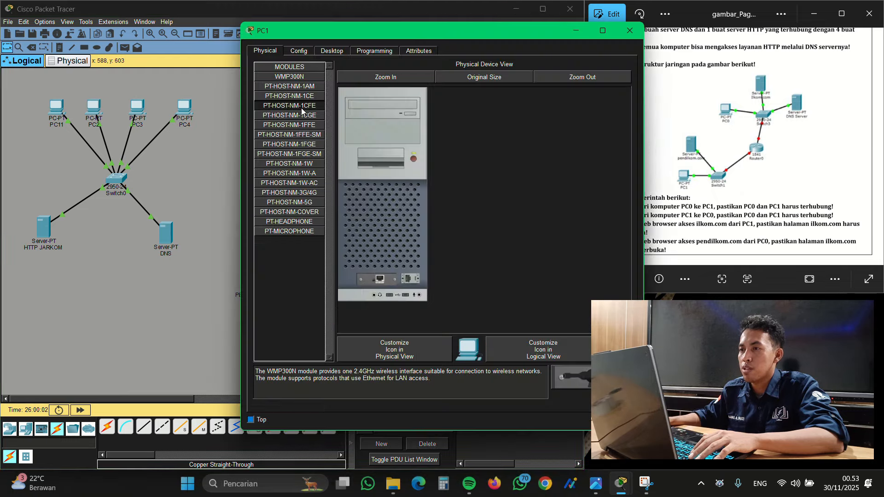
click(330, 50)
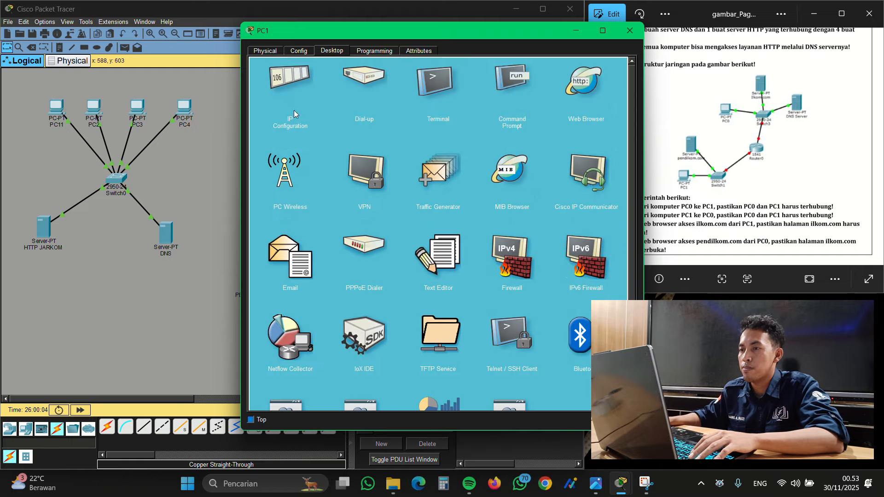
click(292, 89)
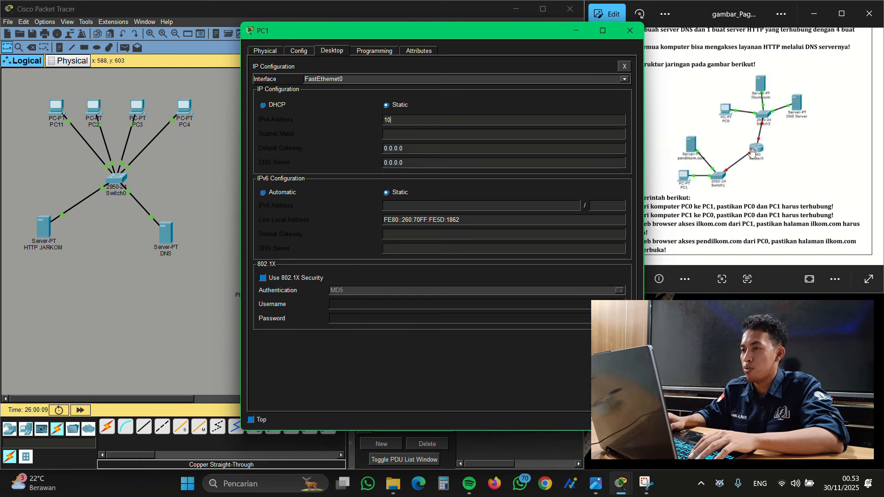
text(10.0.0.3)
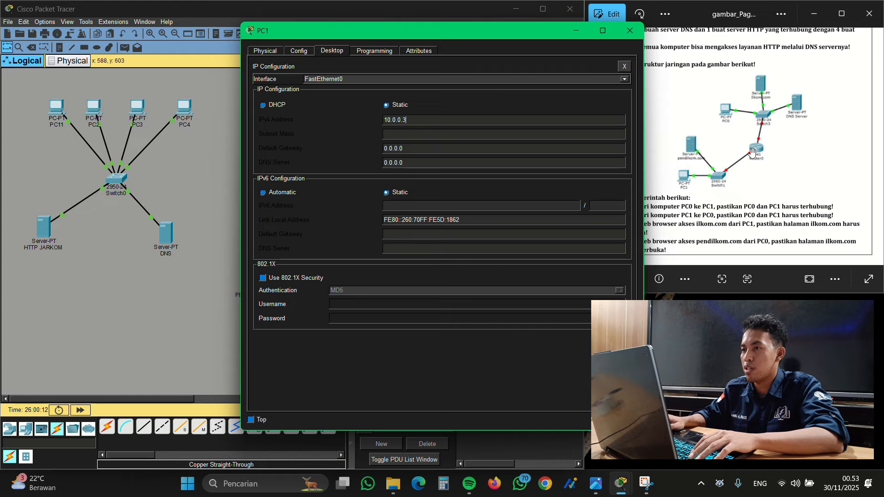
key(Tab)
- Set PC1's default gateway to 10.0.0.1 and its DNS server to 192.168.1.10, and close its settings
key(Tab)
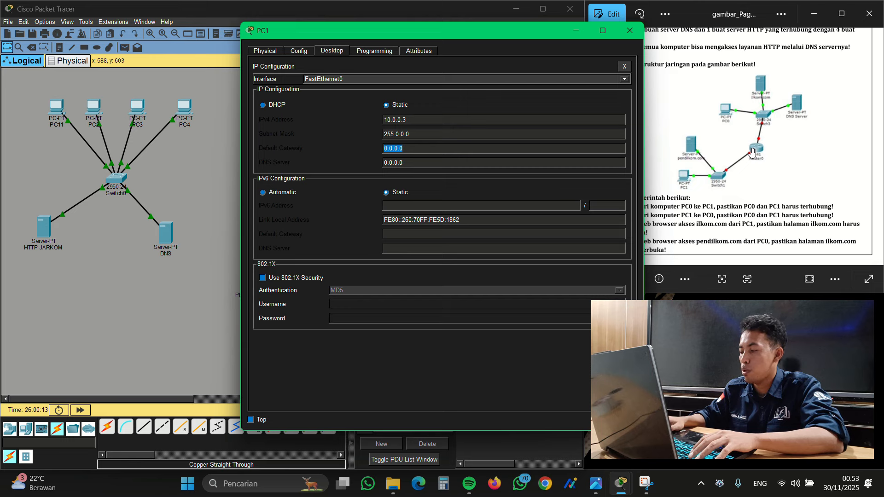
text(10)
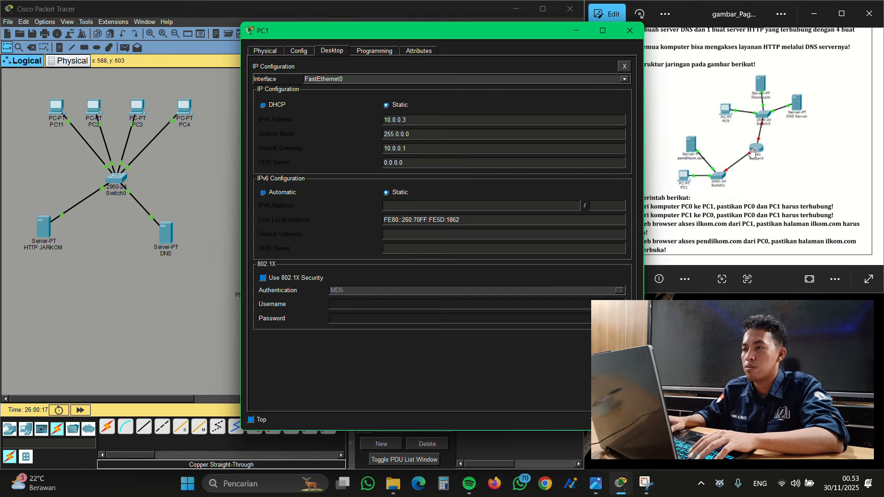
key(Tab)
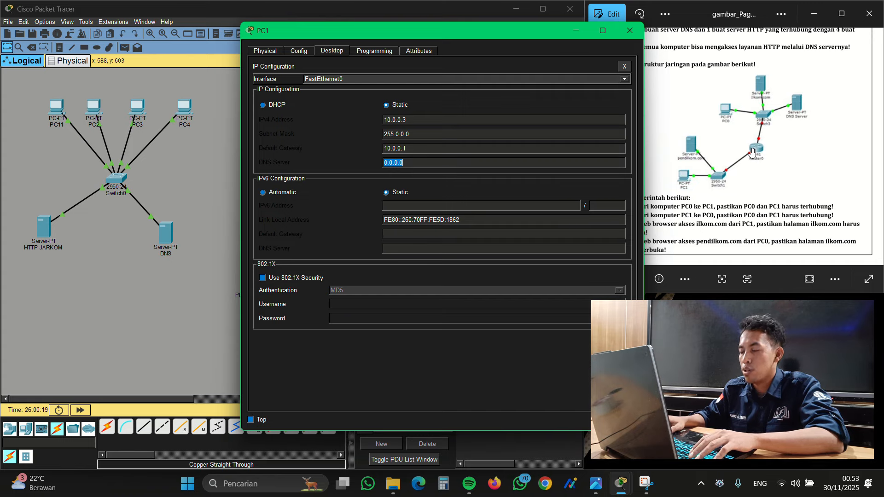
text(192.)
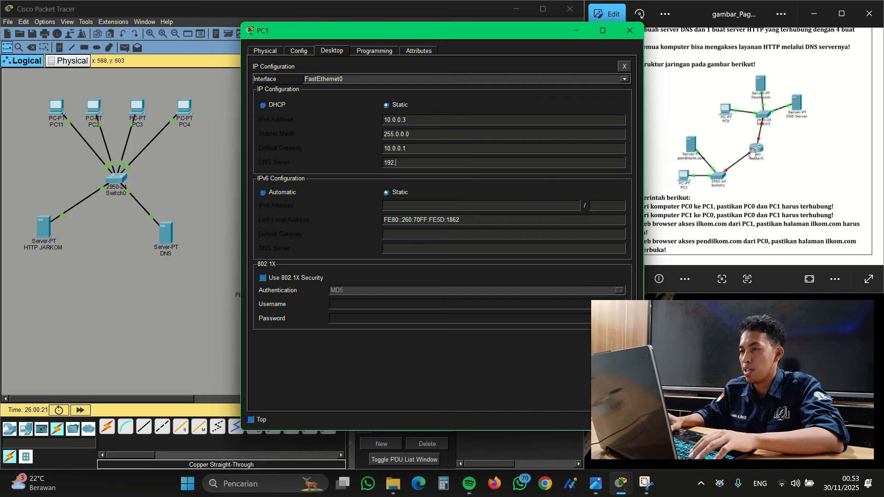
text(168.1.10)
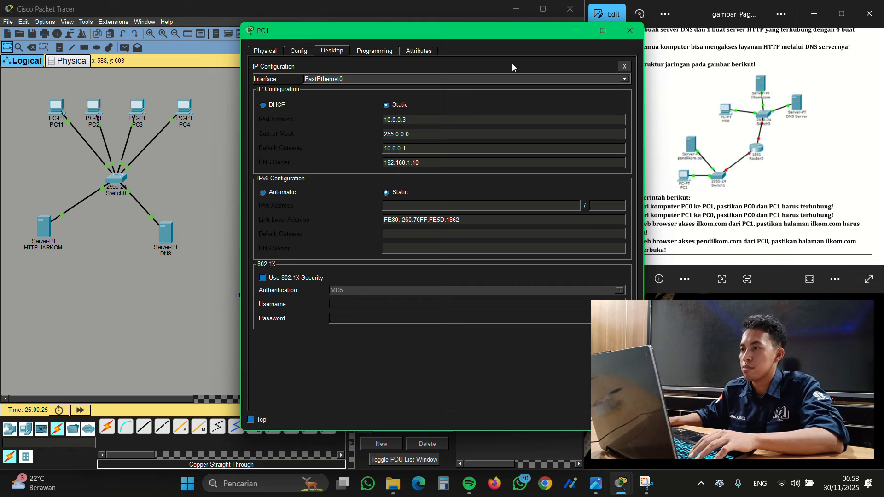
click(631, 34)
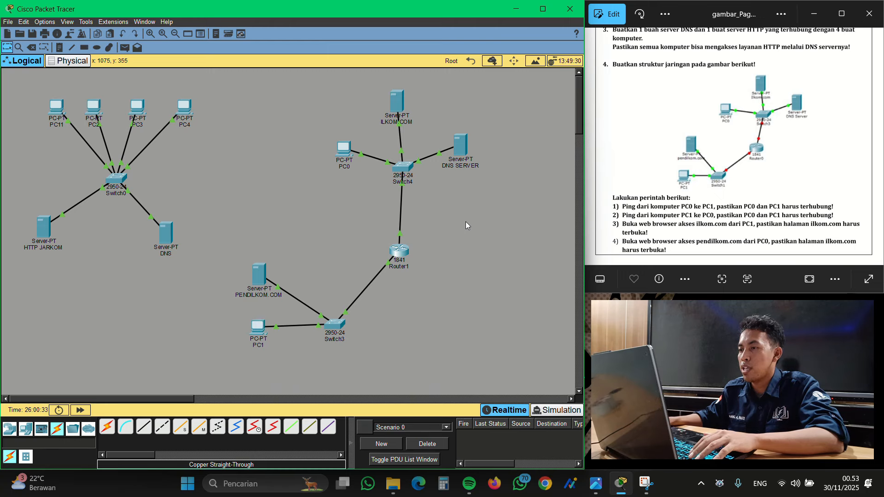
- Open the DNS service settings of DNS SERVER, with its window moved clear of most of the topology
click(464, 152)
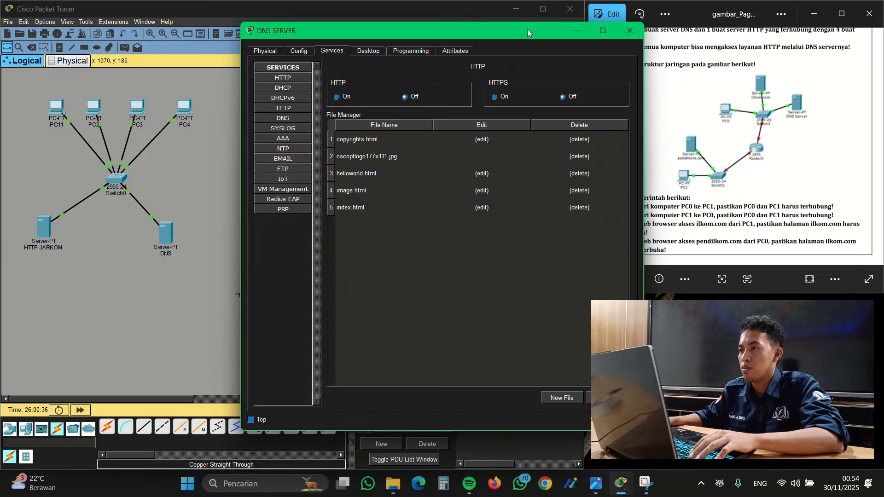
drag(527, 29, 739, 37)
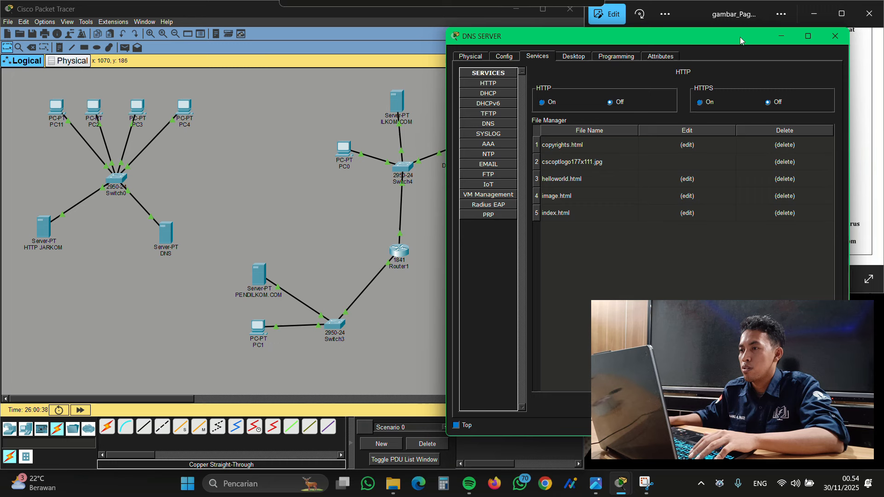
click(503, 125)
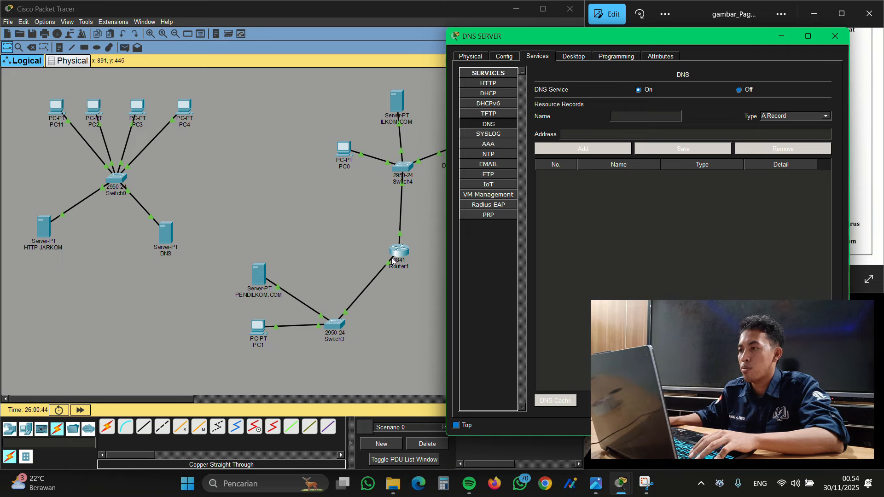
- Add a DNS A record on DNS SERVER that maps ILKOM.COM to 192.168.1.2
click(630, 116)
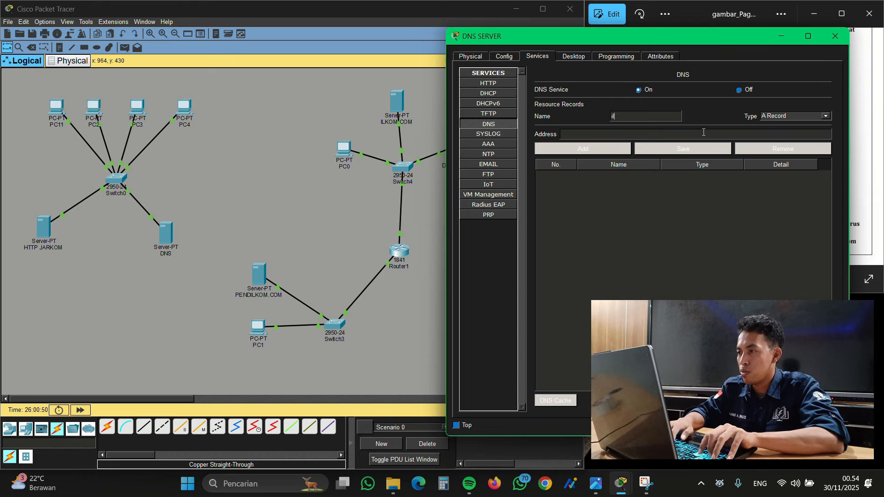
text(ilo)
key(BackSpace)
key(BackSpace)
key(BackSpace)
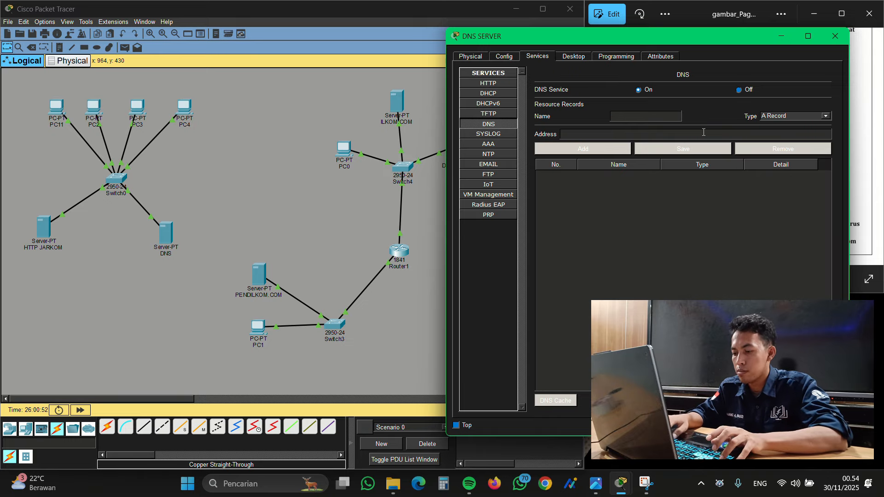
text(ILKO)
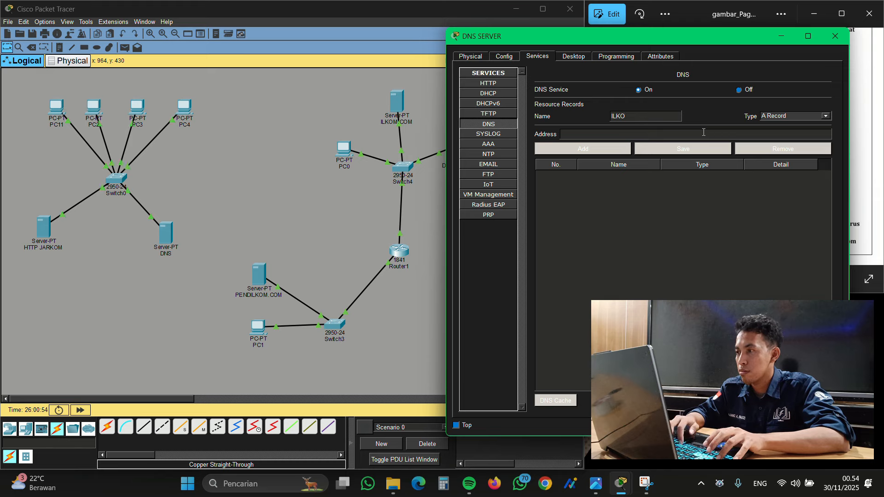
text(M.C)
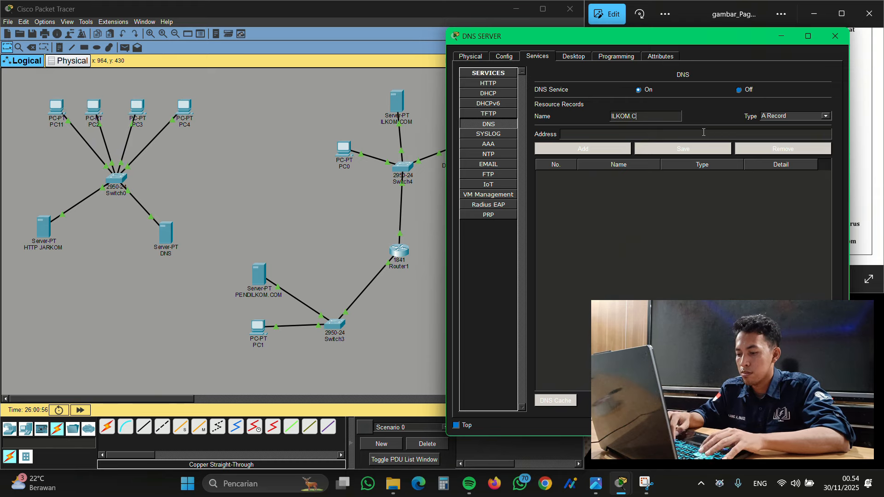
text(OM)
key(Tab)
key(Tab)
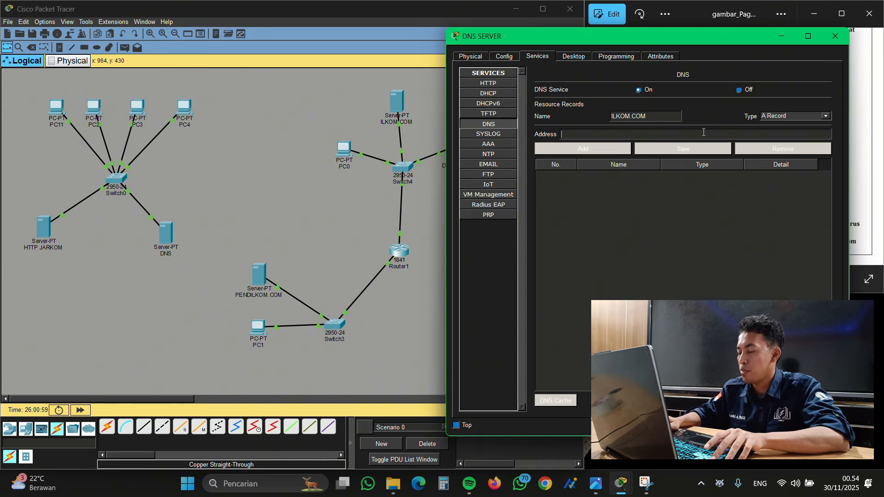
text(192)
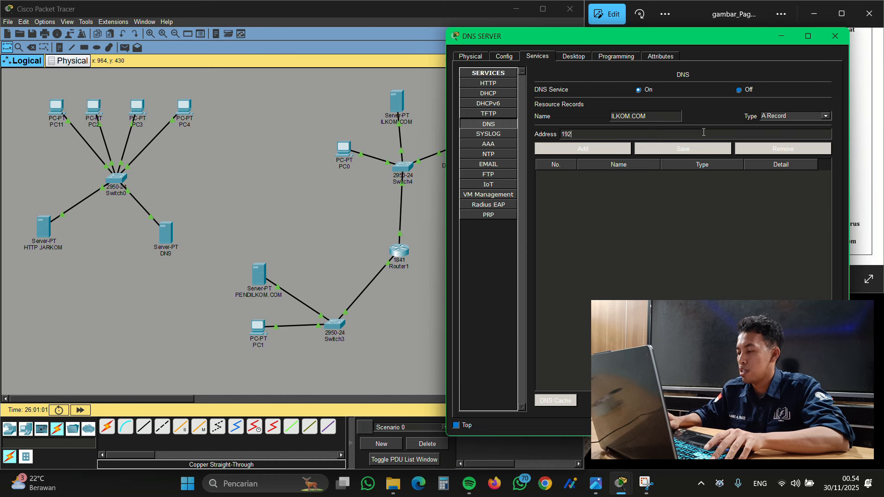
text(.168)
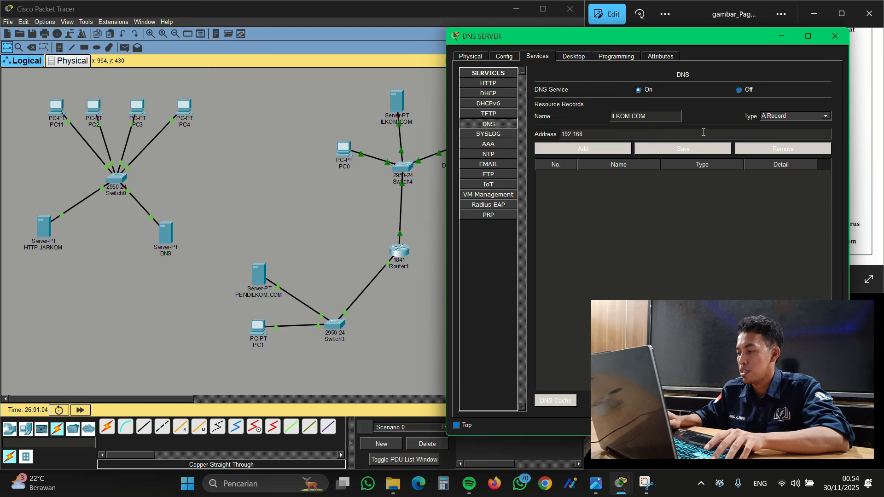
text(.1.)
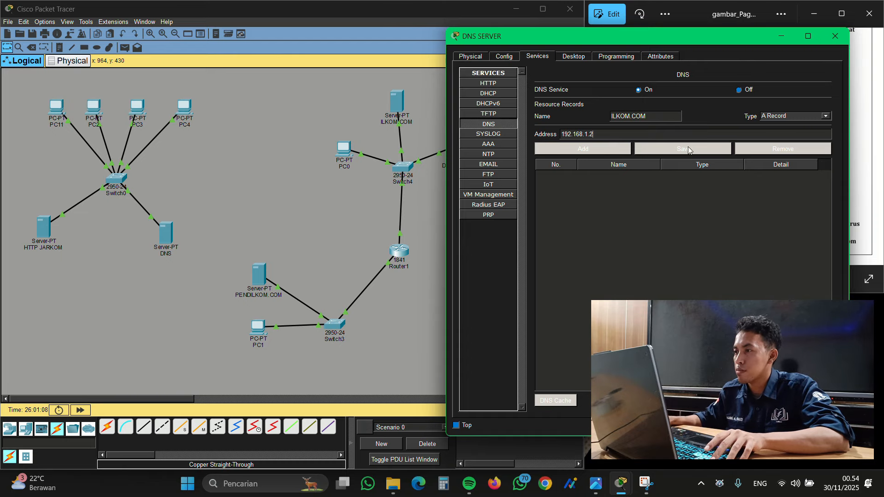
click(589, 152)
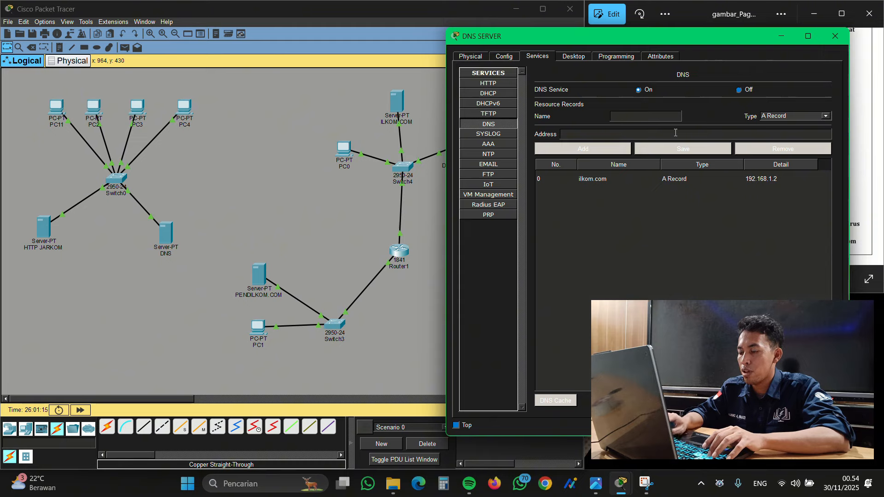
- Add a second A record mapping PENDILKOM.COM to 10.0.0.2 and shift the DNS SERVER window aside
text(PENDILKO)
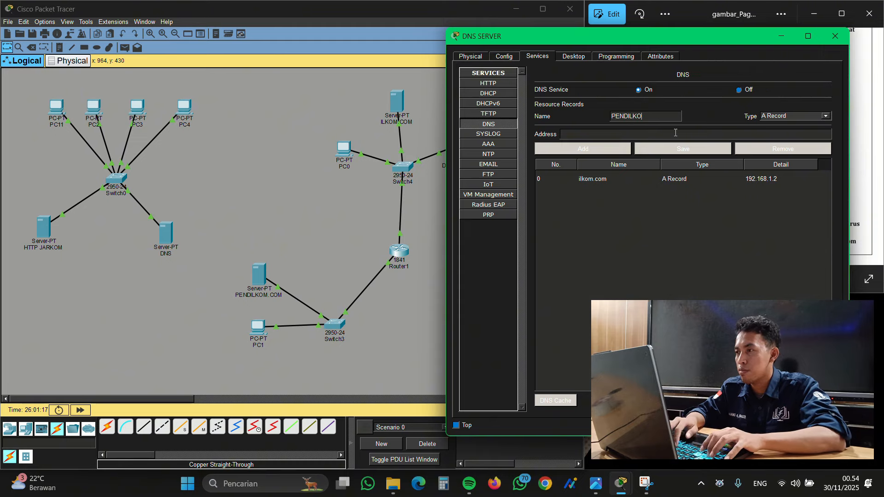
text(M.COM)
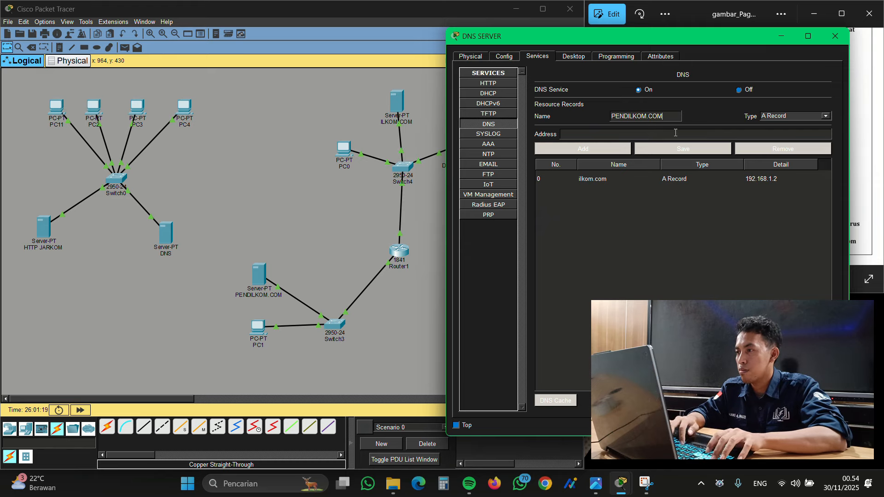
key(Tab)
key(Tab)
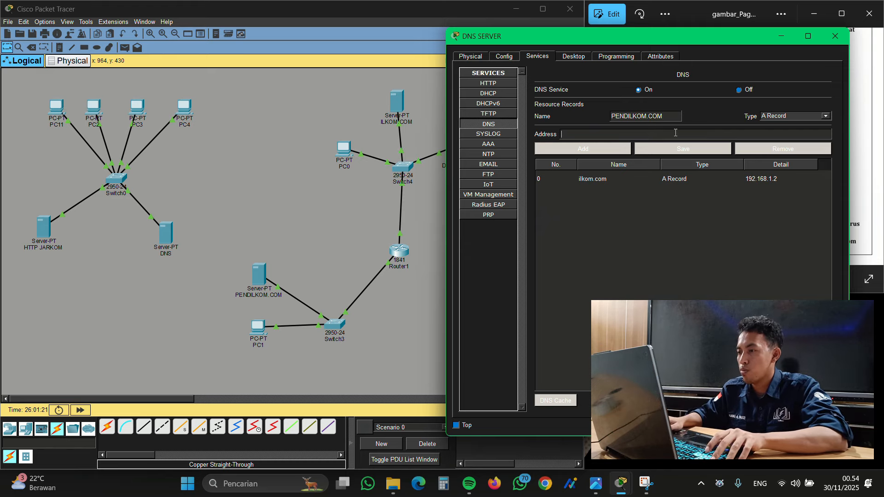
text(10.0.0.2)
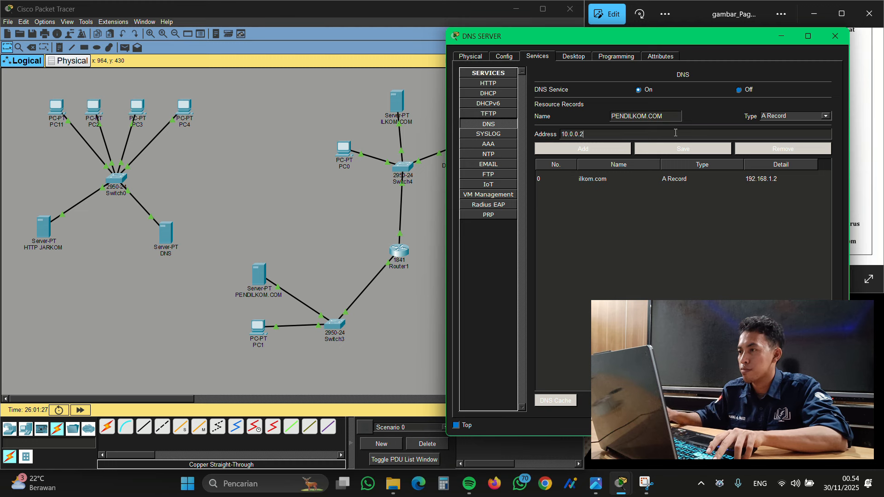
click(593, 150)
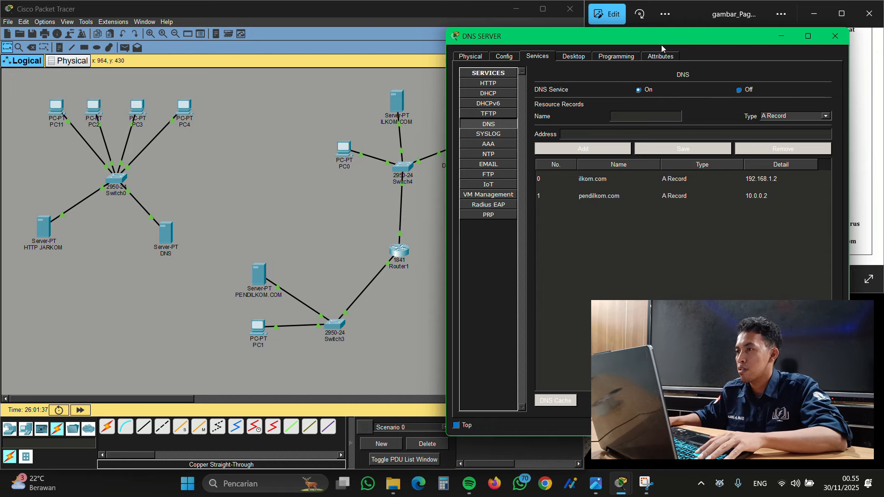
drag(666, 31, 634, 50)
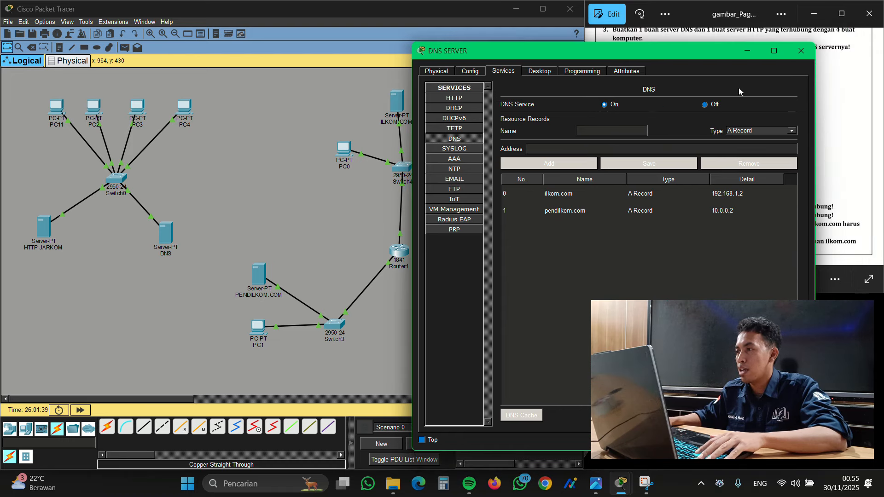
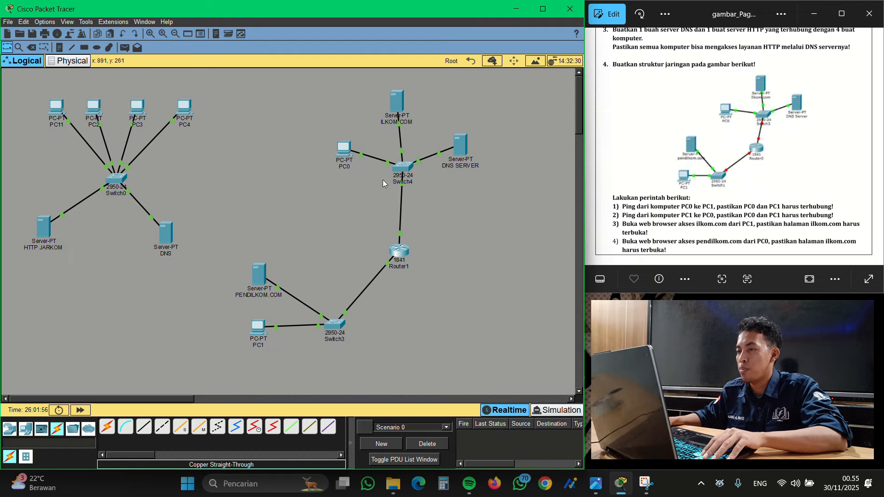
- Ping PC1 at 10.0.0.3 from PC0's command prompt, review the replies and close PC0's window
click(343, 150)
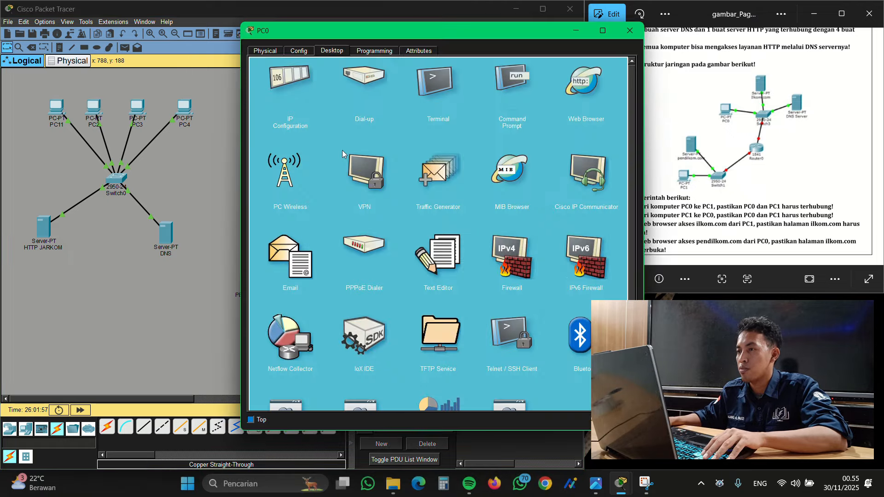
click(512, 79)
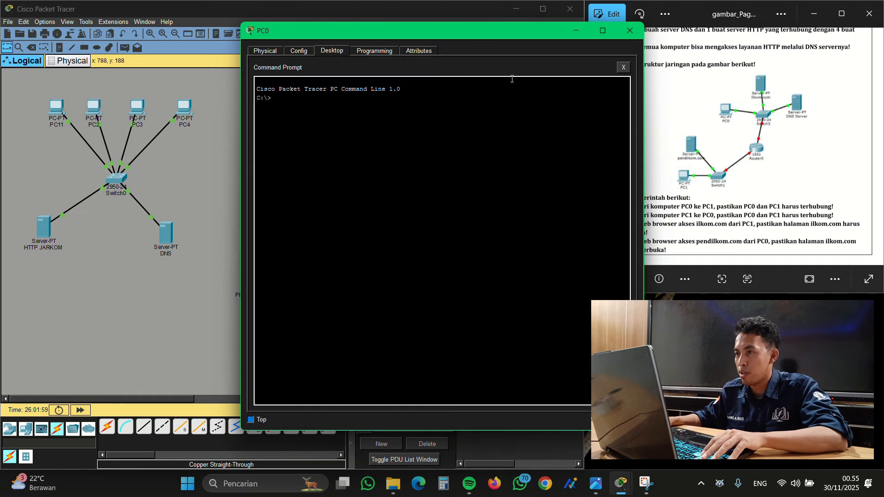
text(PIN)
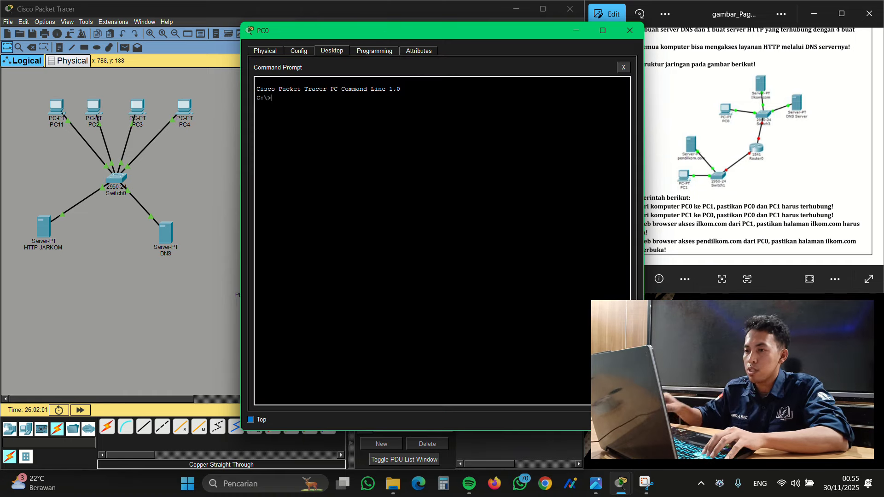
text(G )
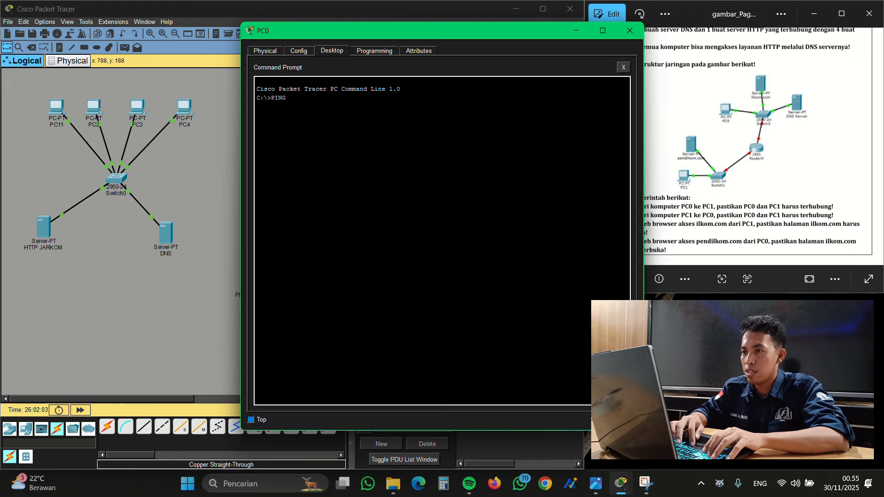
text(10.0.)
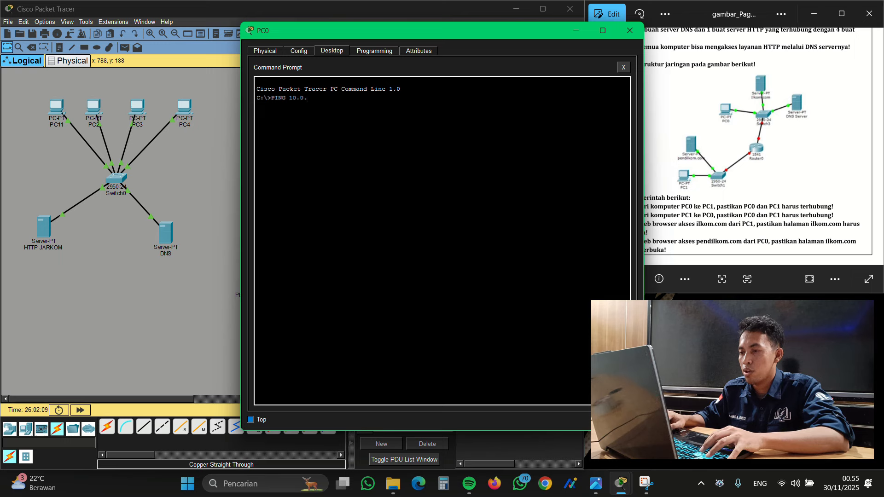
text(0)
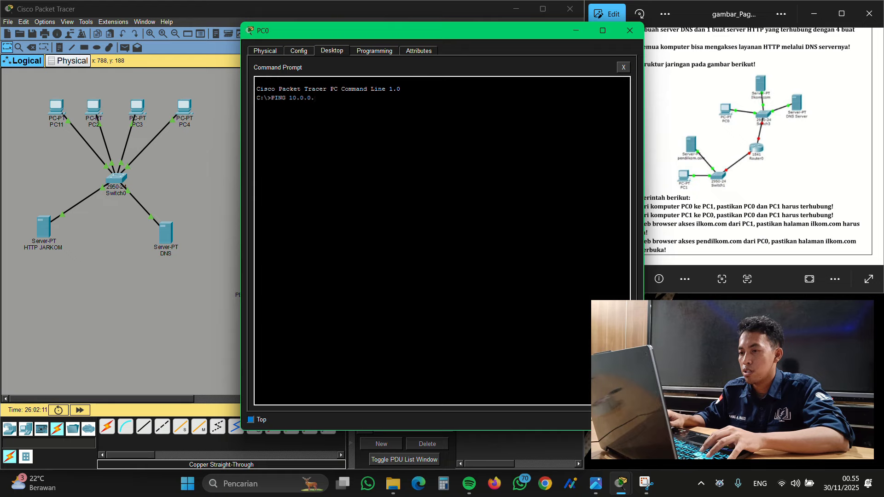
text(.3)
key(Return)
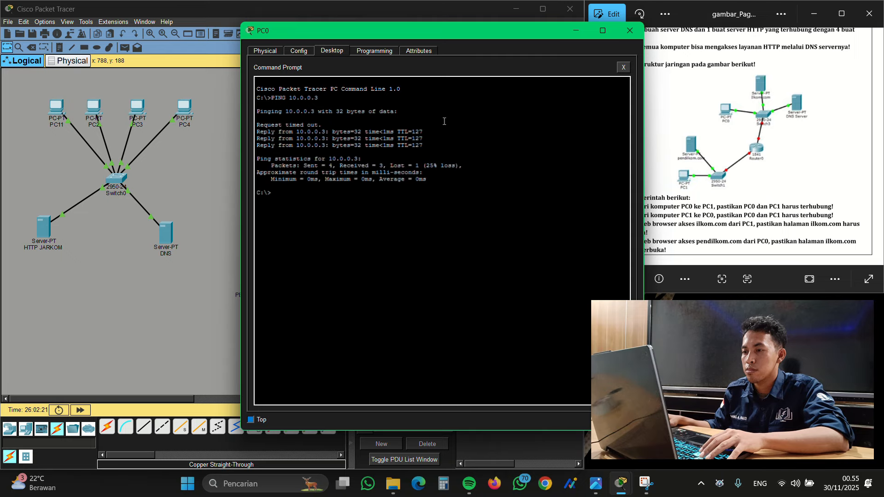
drag(446, 182, 260, 98)
click(567, 129)
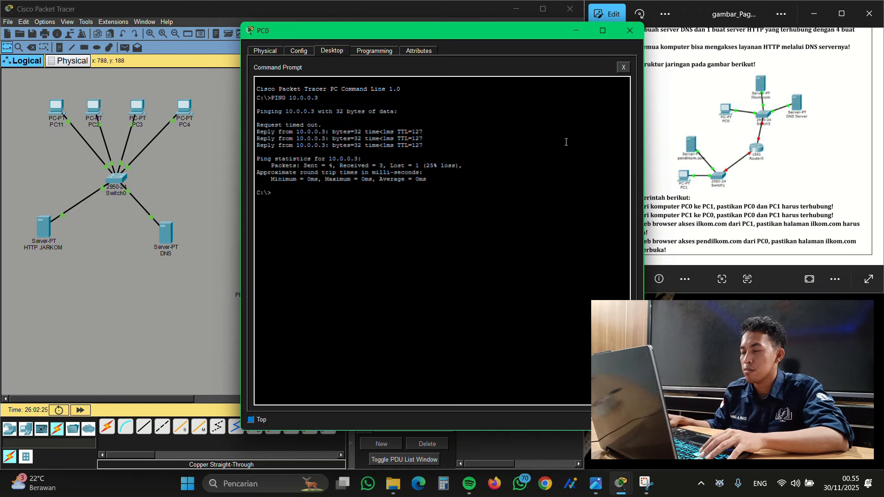
click(631, 32)
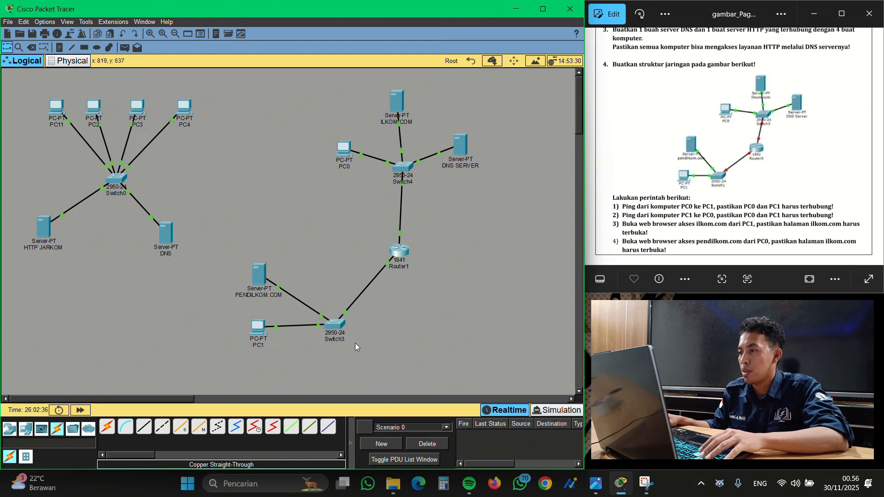
- Ping PC0 at 192.168.1.3 from PC1's command prompt and close PC1's window
click(257, 331)
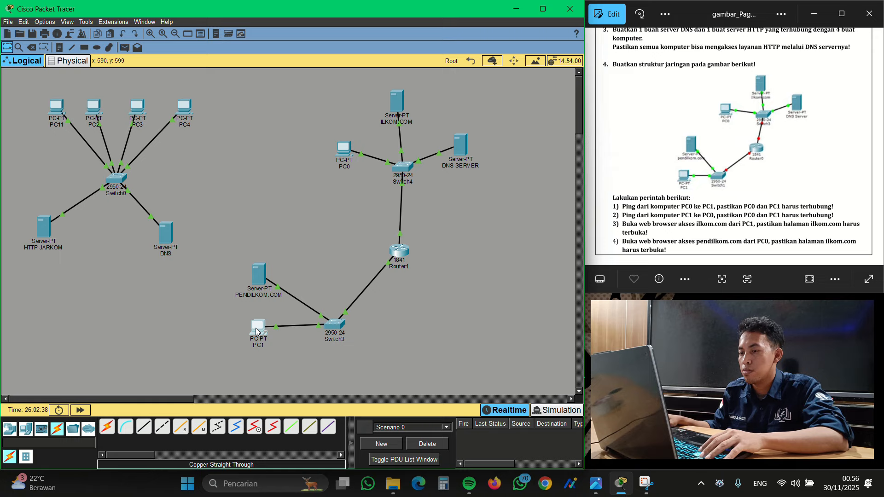
click(511, 88)
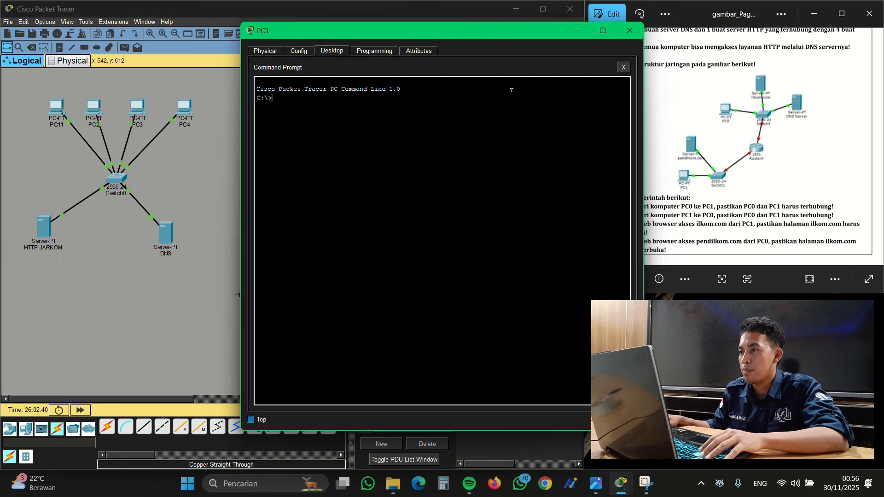
text(P)
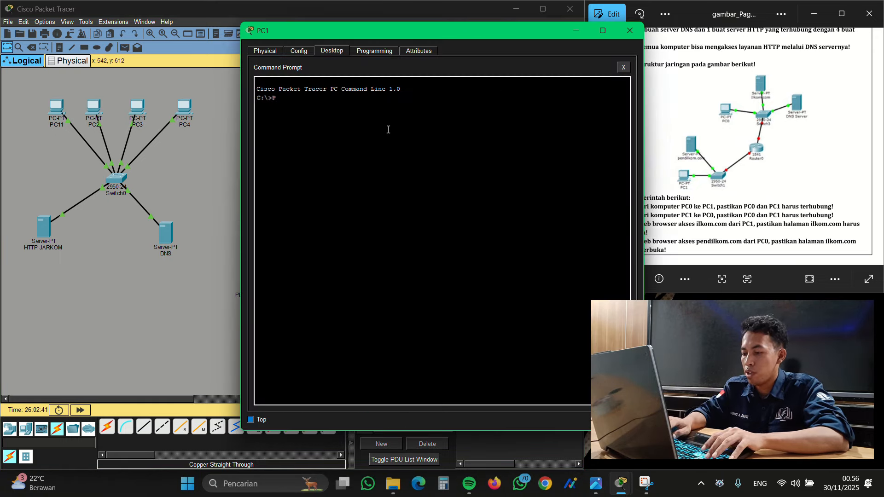
text(ING)
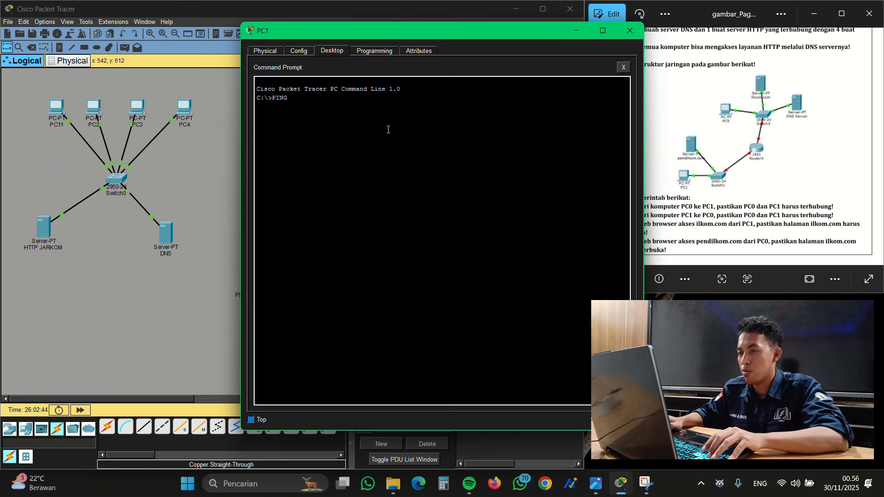
text( 192.168)
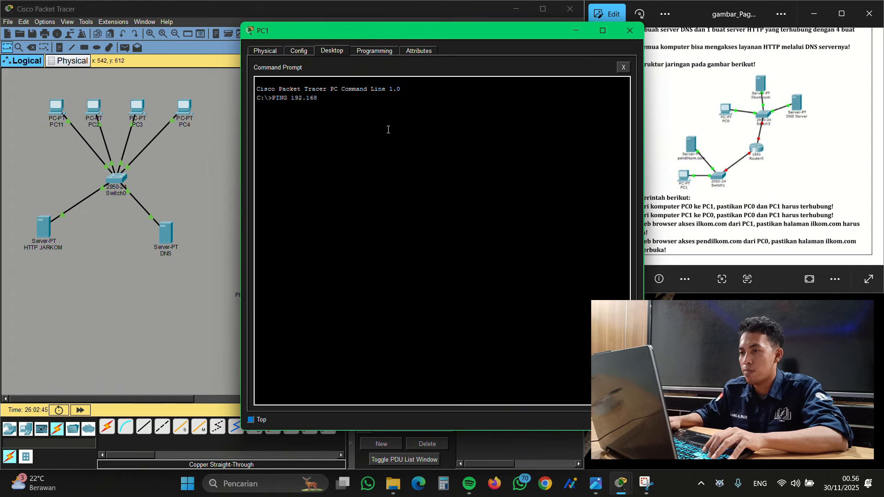
text(.1.3)
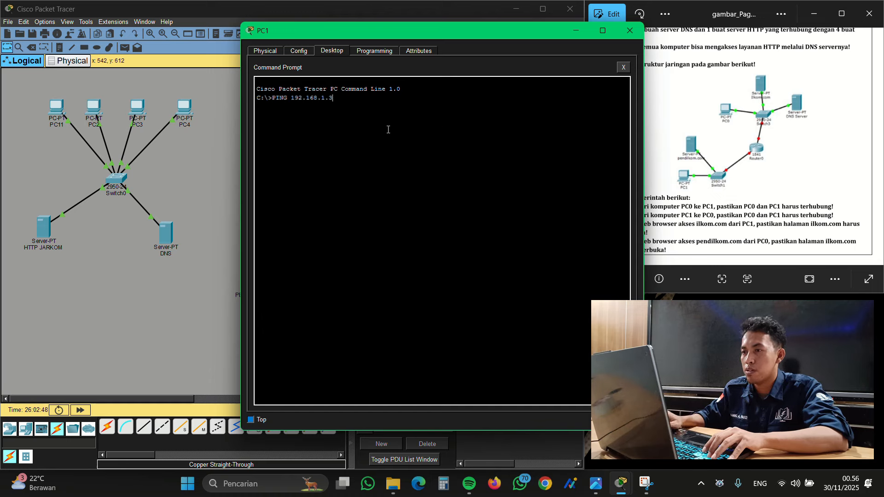
key(Return)
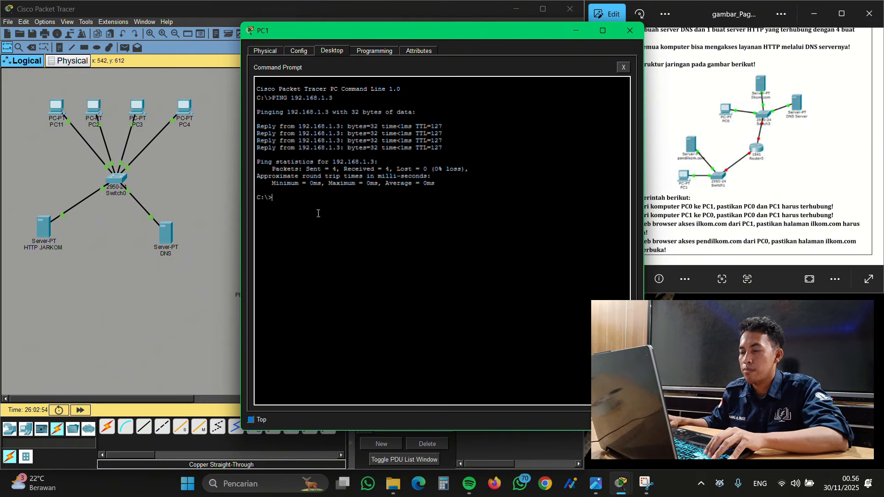
click(629, 30)
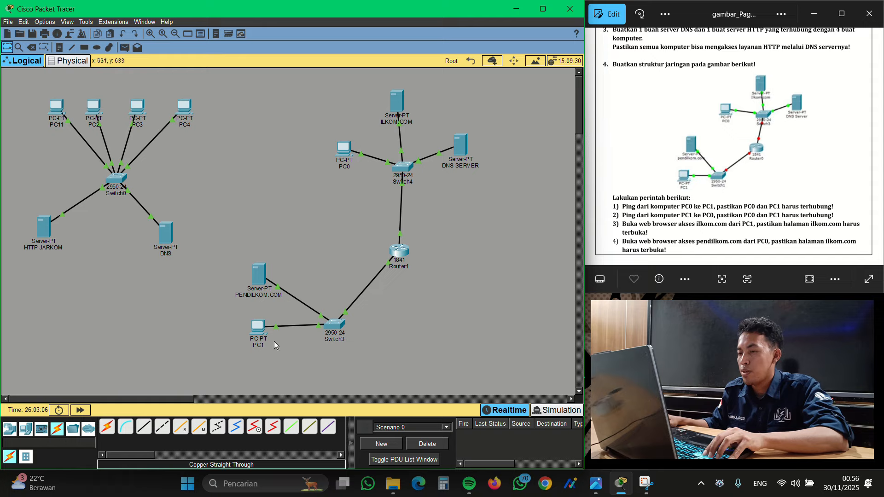
- Load the ILKOM.COM page in PC1's web browser and close PC1's window
click(263, 331)
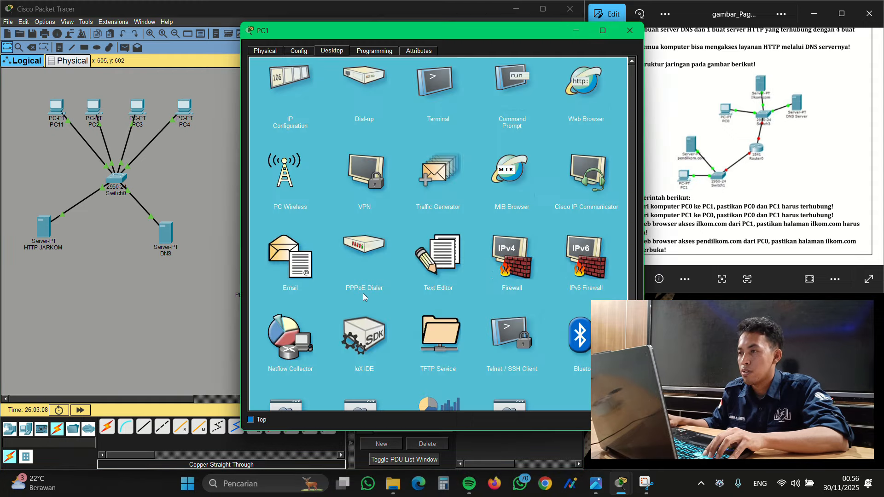
click(588, 89)
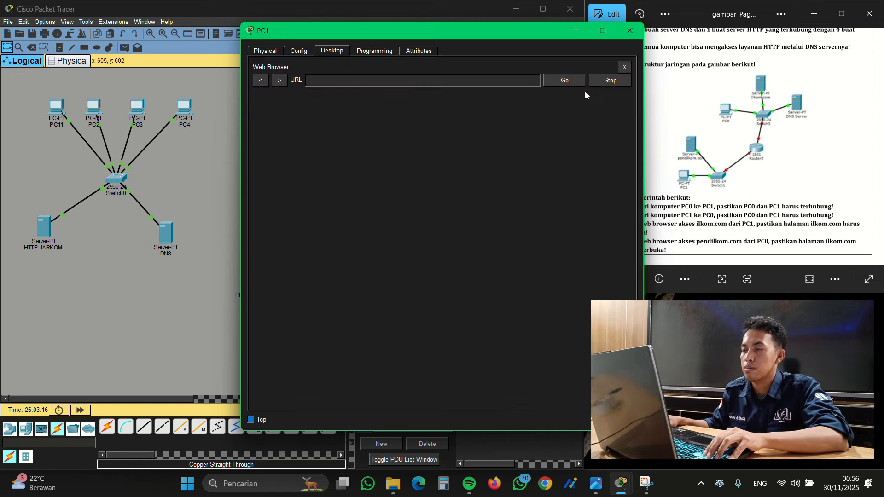
click(327, 80)
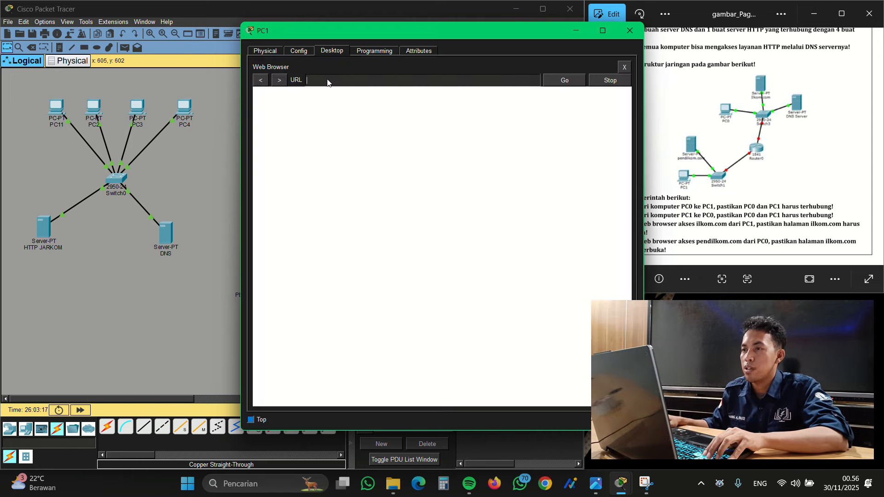
text(il)
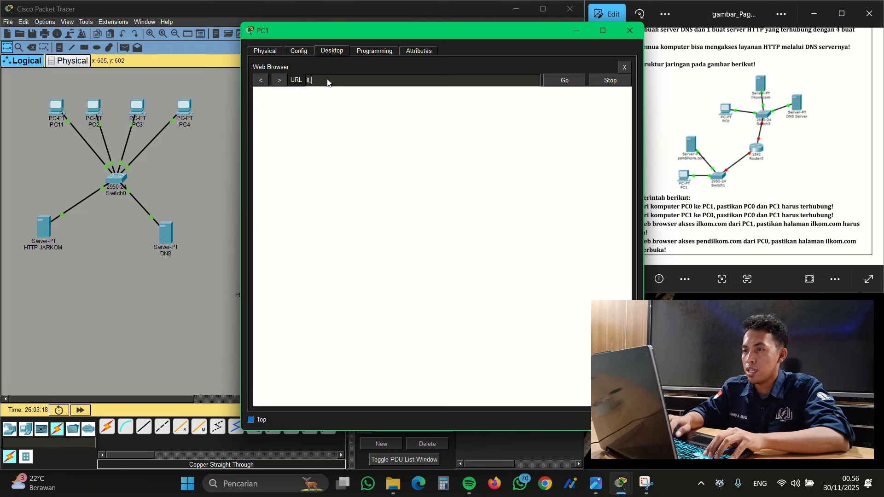
text(KOM.COM)
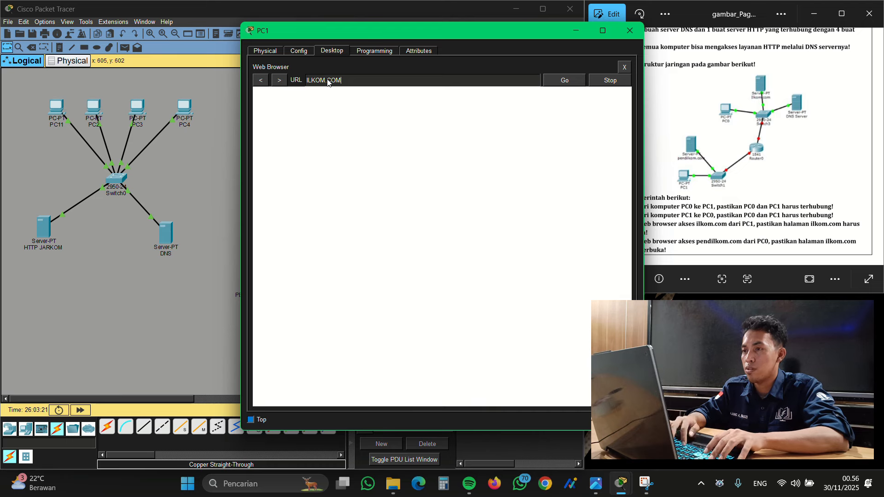
key(Return)
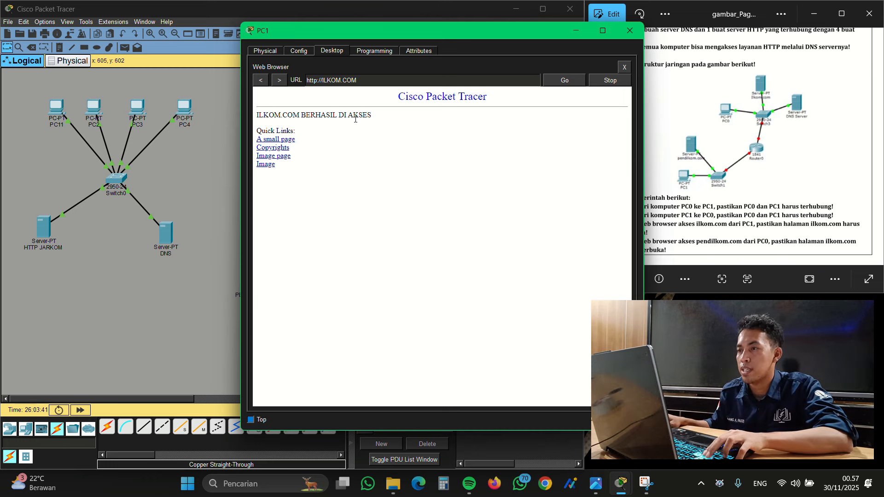
click(630, 32)
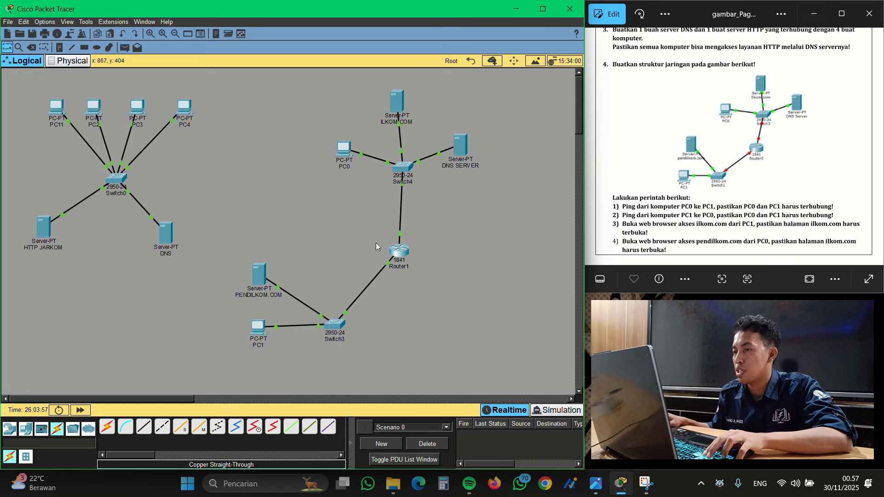
- Load the PENDILKOM.COM page in PC0's web browser and close PC0's window
click(345, 148)
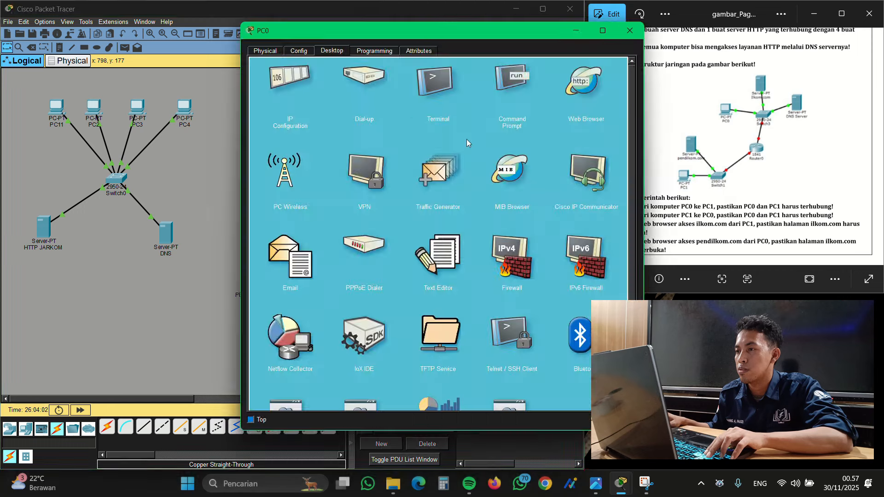
click(581, 87)
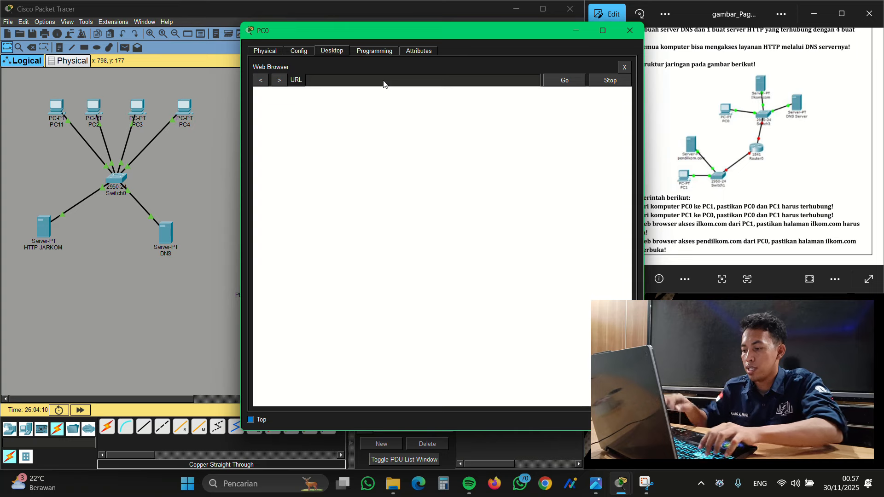
text(PEDN)
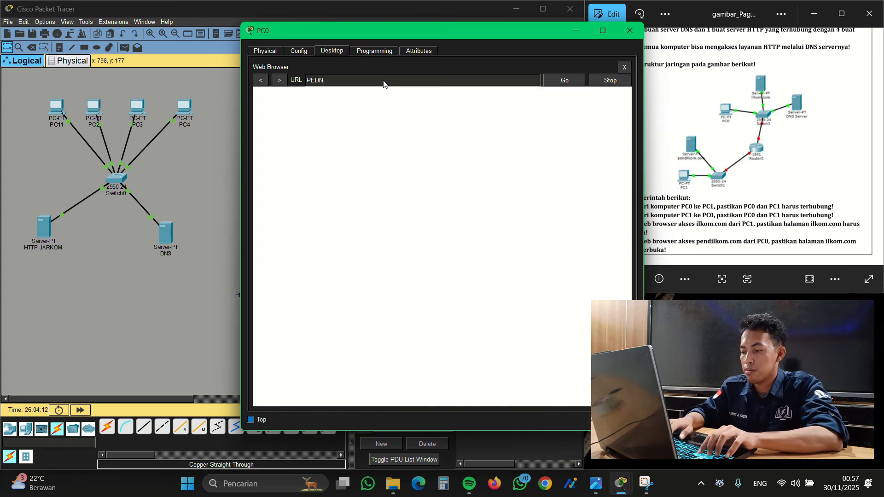
text(DI)
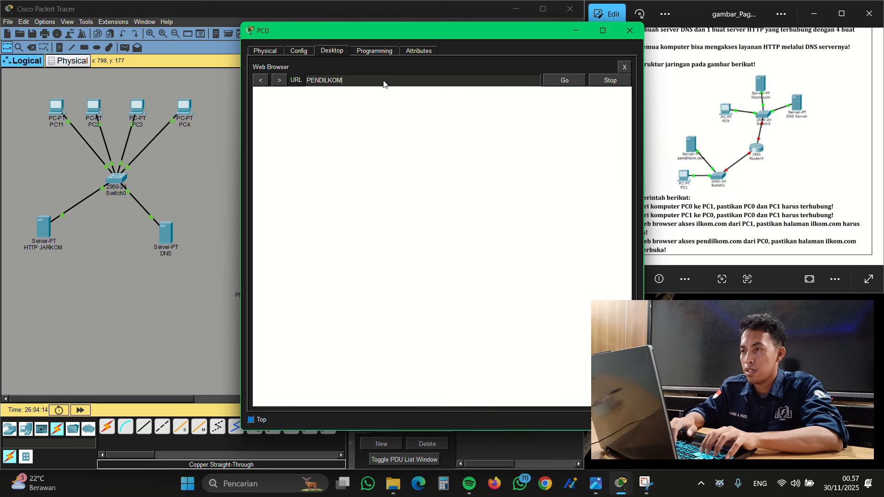
text(LKOM.COM)
key(Return)
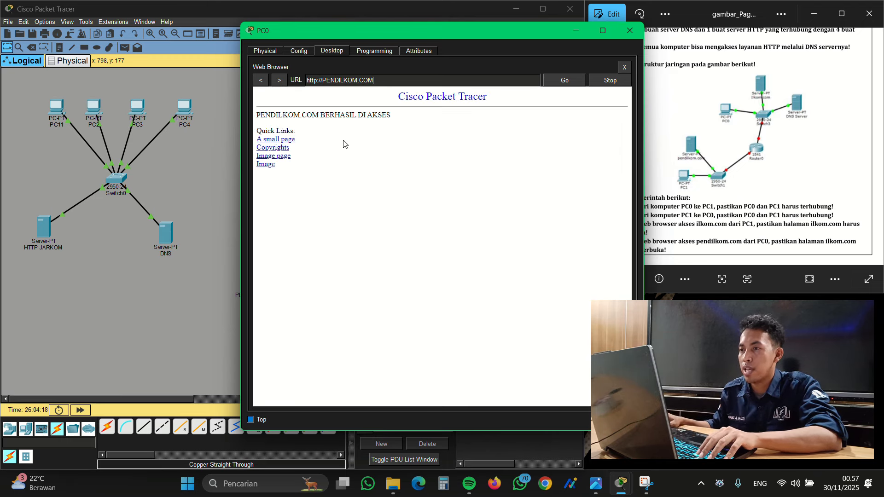
click(630, 31)
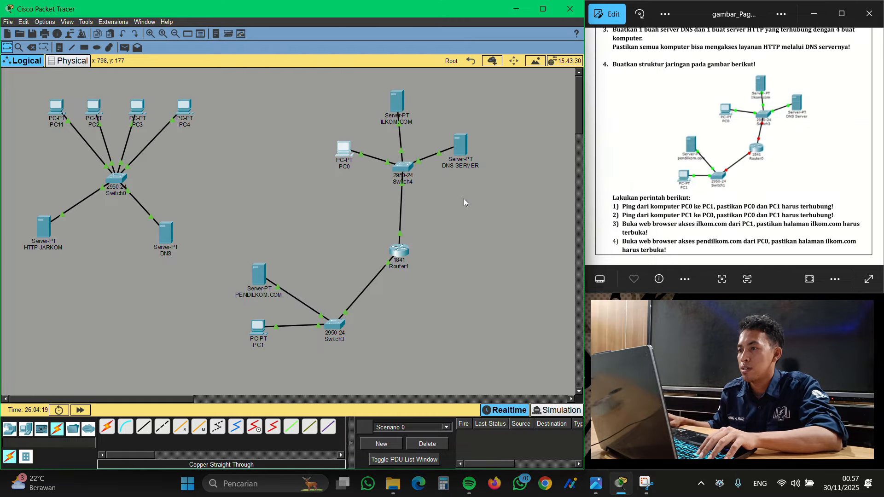